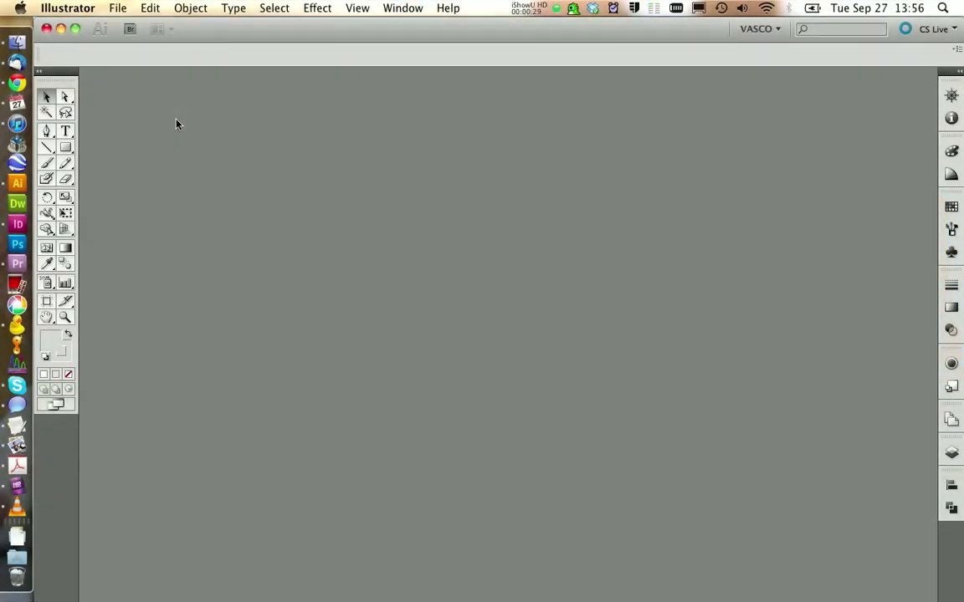
- Create a new A4 Print document with Align New Objects to Pixel Grid unchecked, then return to the browser
left_click(117, 8)
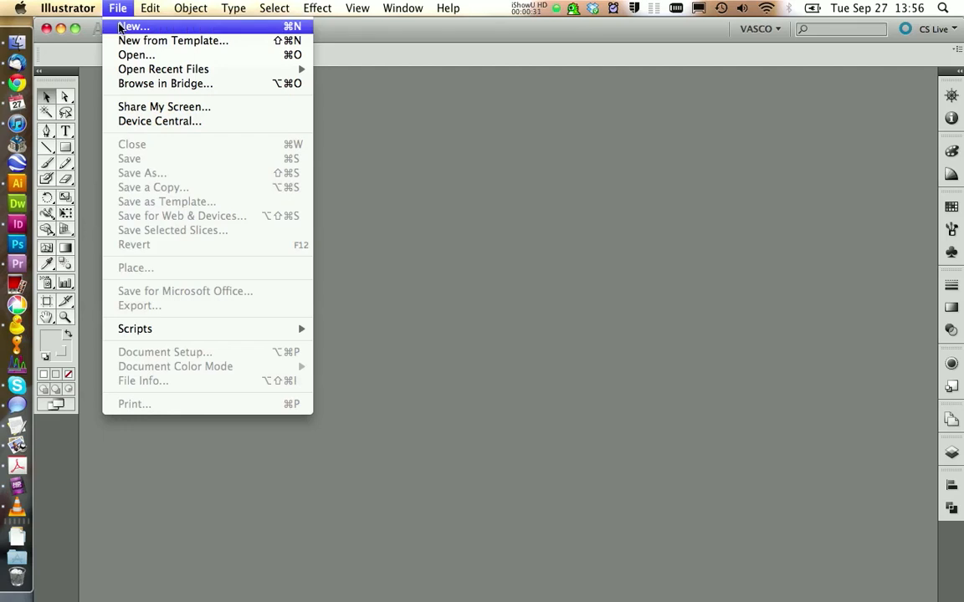
left_click(129, 26)
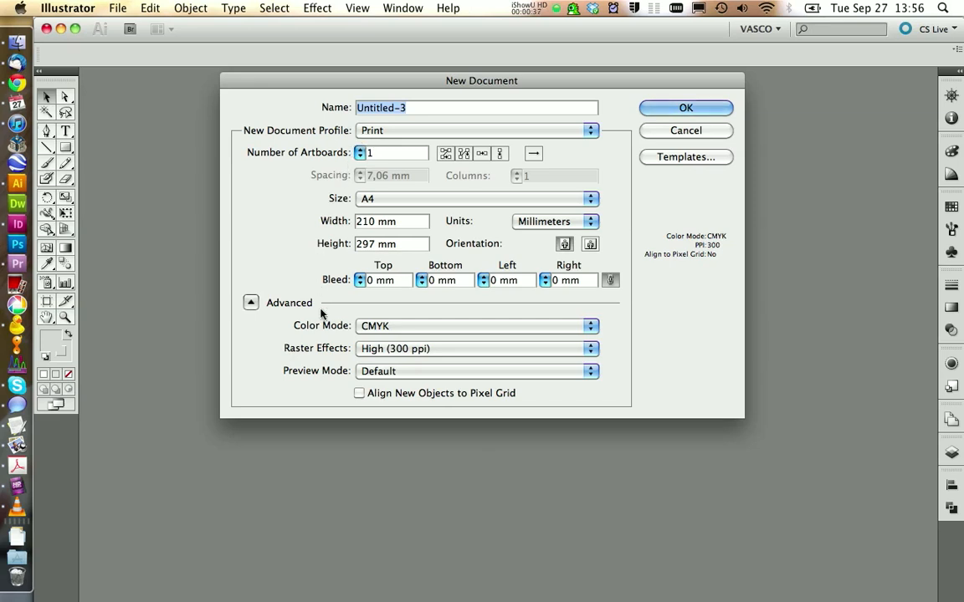
left_click(359, 393)
left_click(360, 393)
left_click(686, 107)
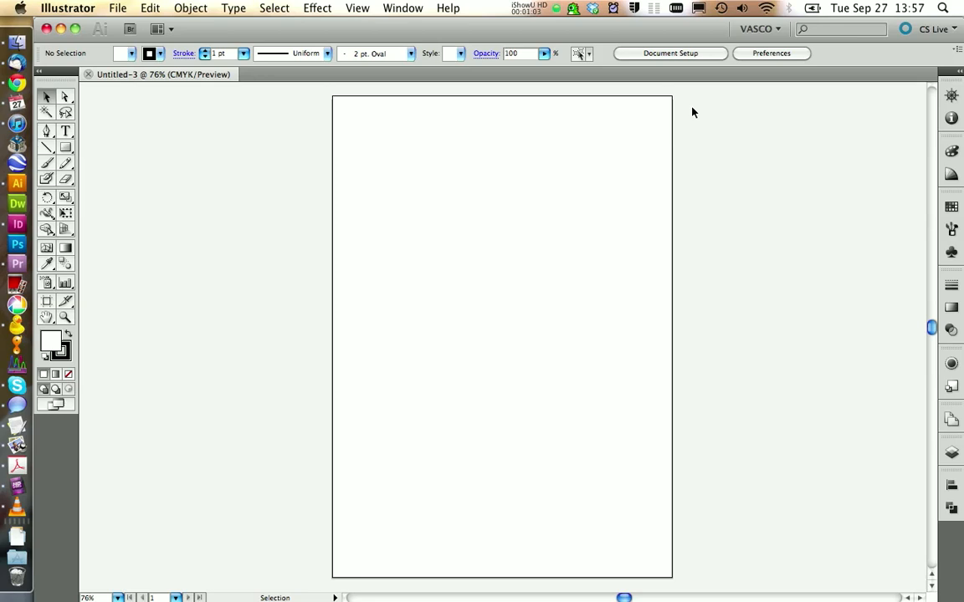
left_click(16, 82)
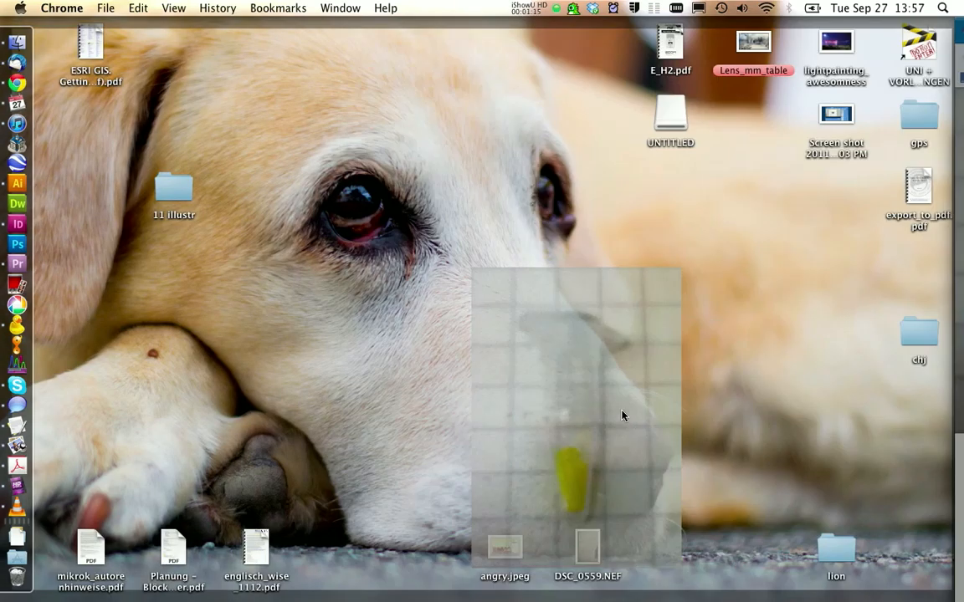
- Drag pcr_reaction_tube.jpeg from the desktop toward the Illustrator artwork window
left_click(504, 331)
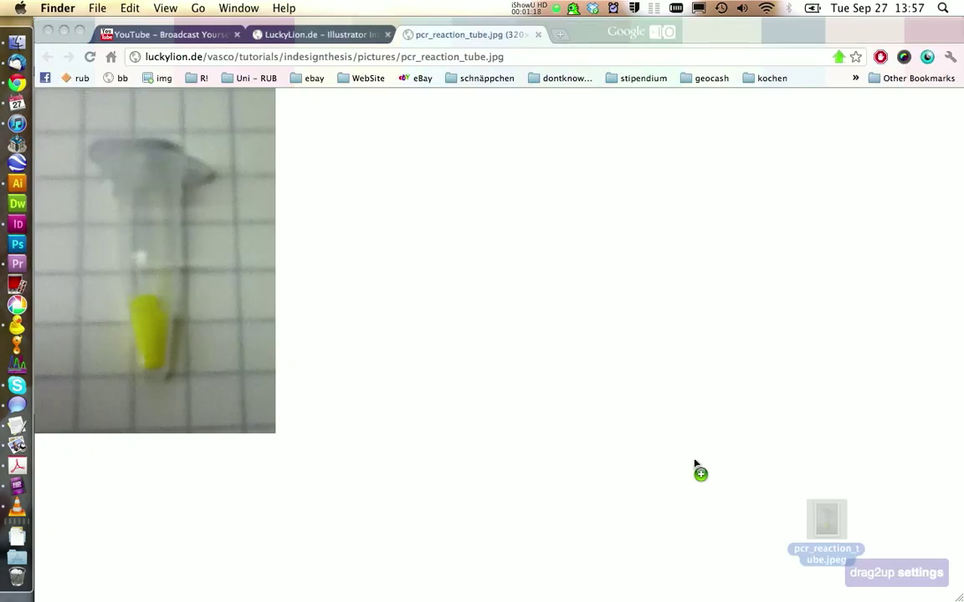
left_click_drag(694, 465, 161, 101)
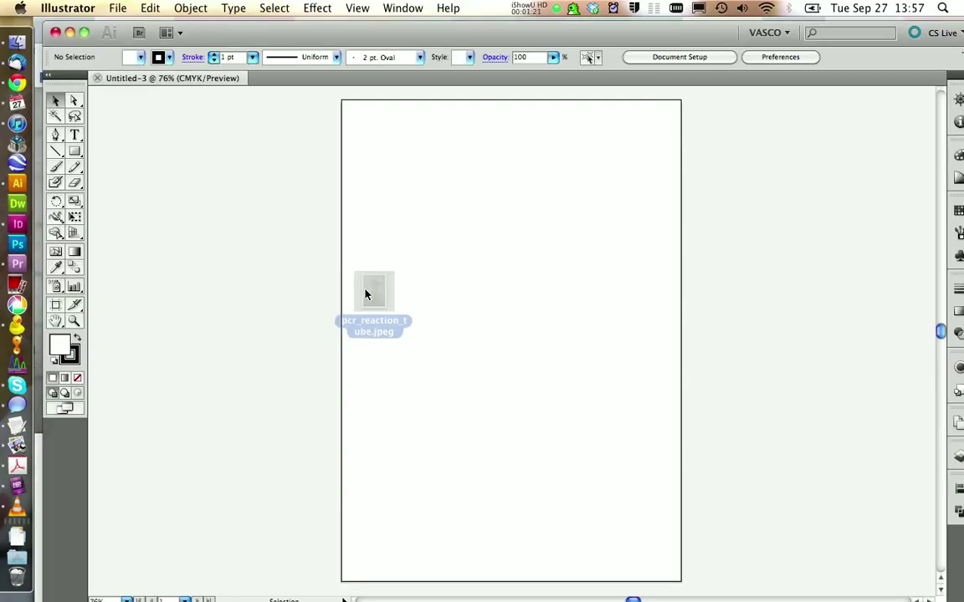
- Drop the tube photo on the artboard, scale it down proportionally and move it to the middle-left
left_click_drag(161, 101, 375, 276)
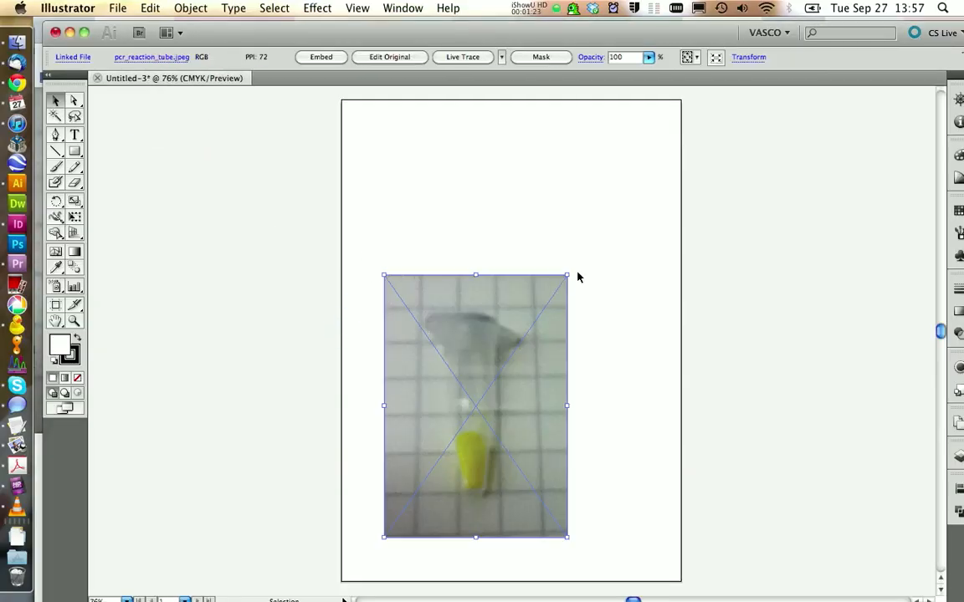
mouse_move(567, 274)
left_mouse_down()
mouse_move(484, 353)
mouse_move(449, 428)
left_mouse_up()
left_click(502, 335)
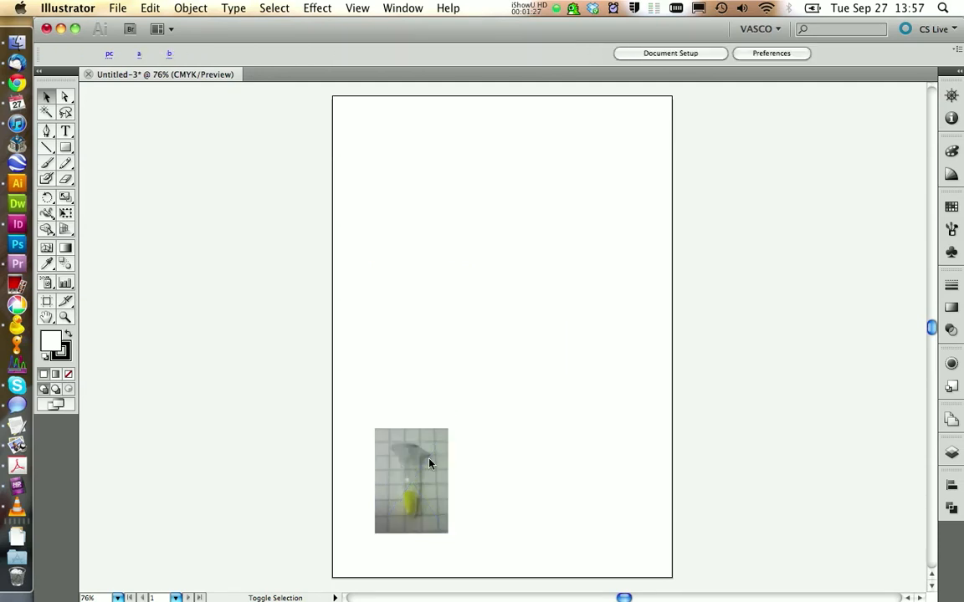
left_click_drag(406, 460, 413, 335)
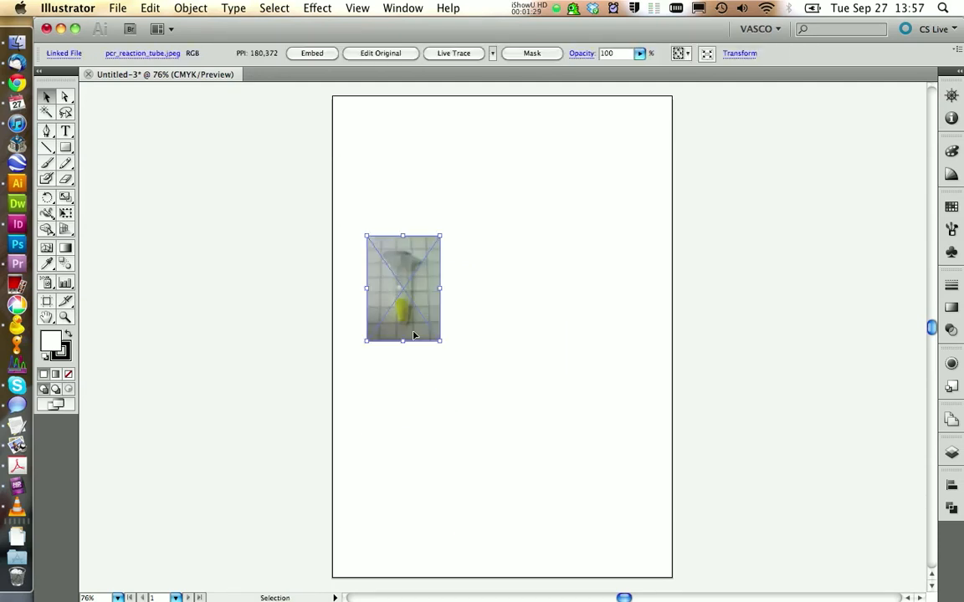
left_click(418, 347)
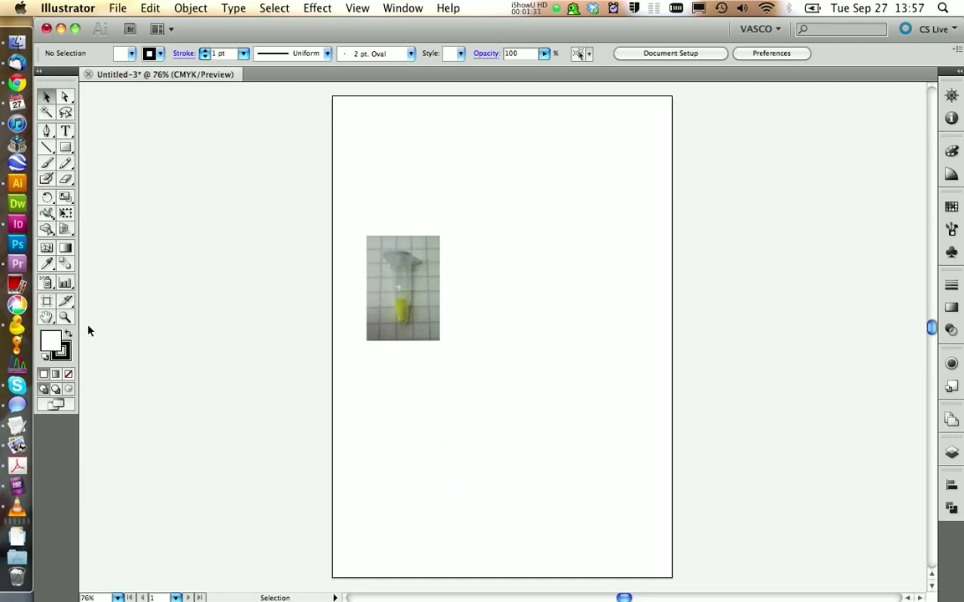
- Zoom in on the tube photo for tracing and return to the Selection tool
left_click(65, 319)
left_click_drag(281, 187, 602, 393)
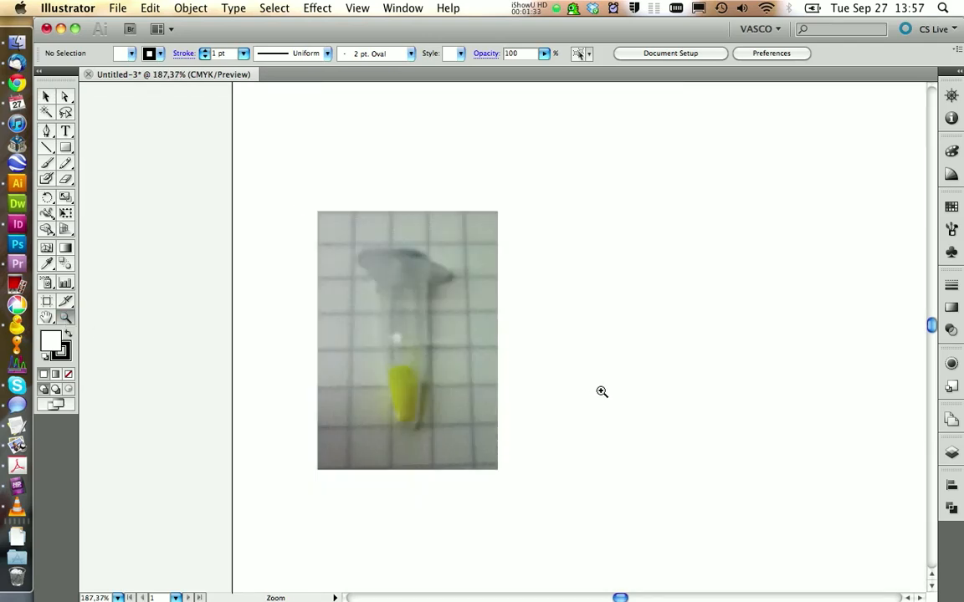
key("v")
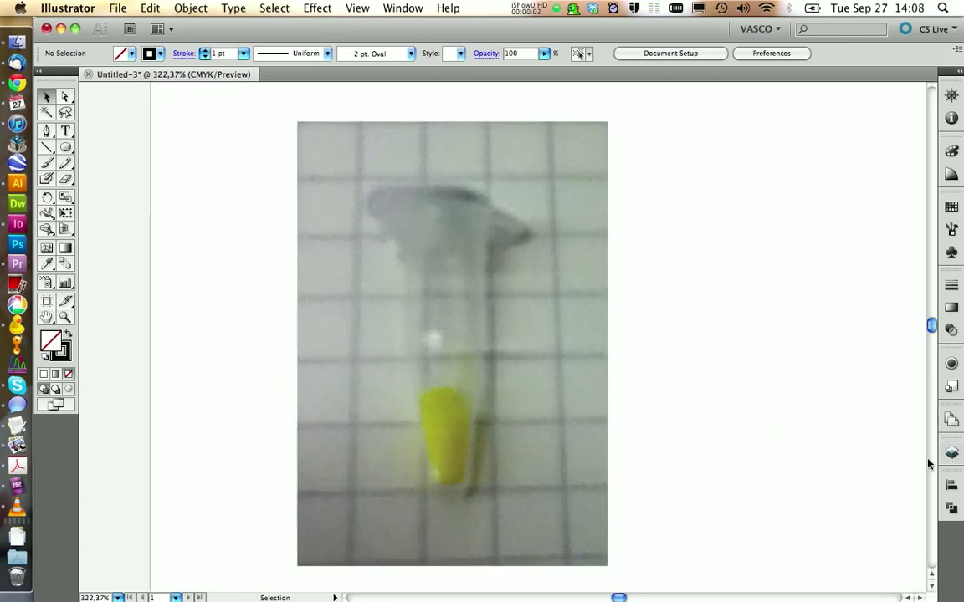
- Add a new Layer 2 above Layer 1, keeping the photo on Layer 1
left_click(951, 454)
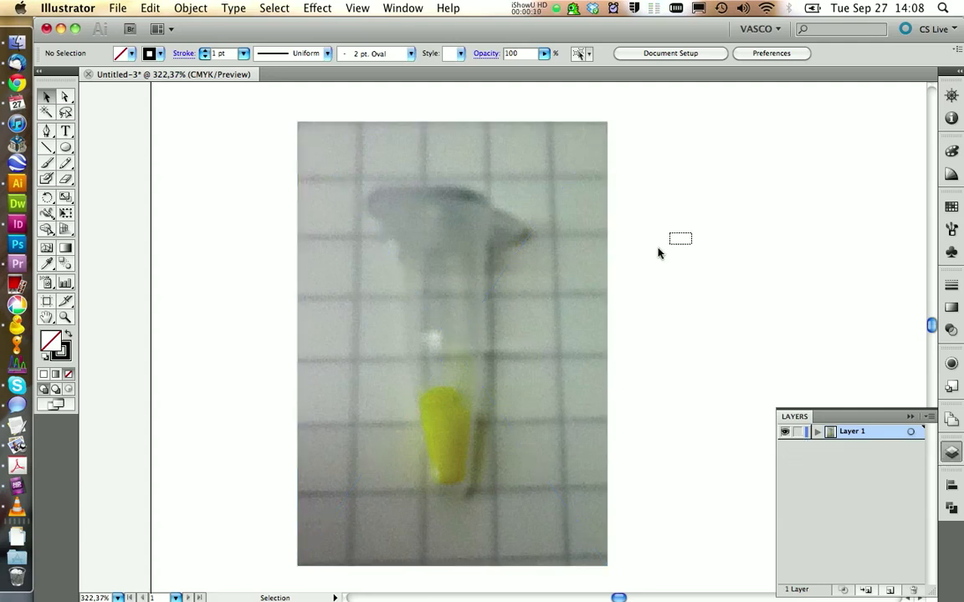
left_click(511, 268)
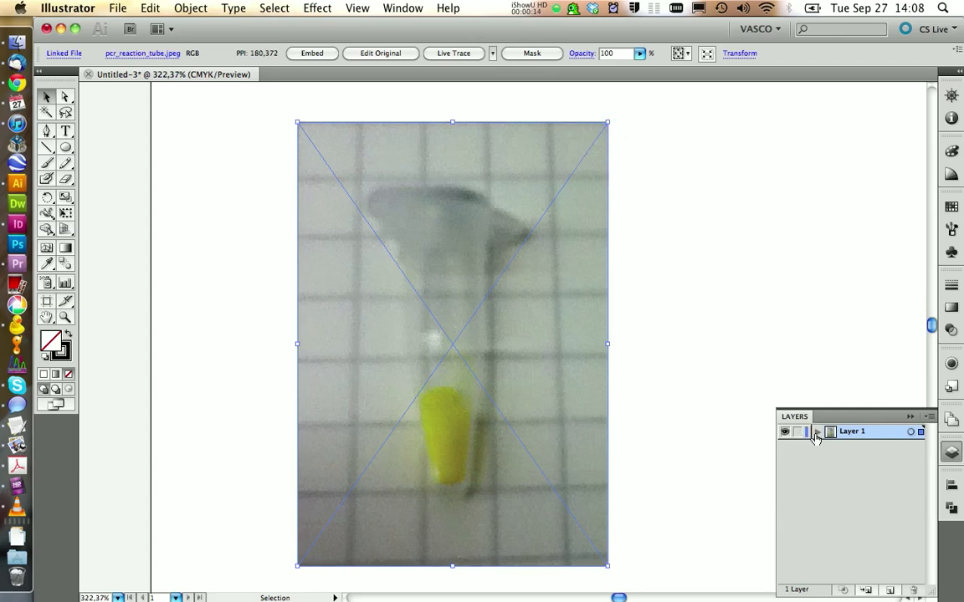
left_click(890, 592)
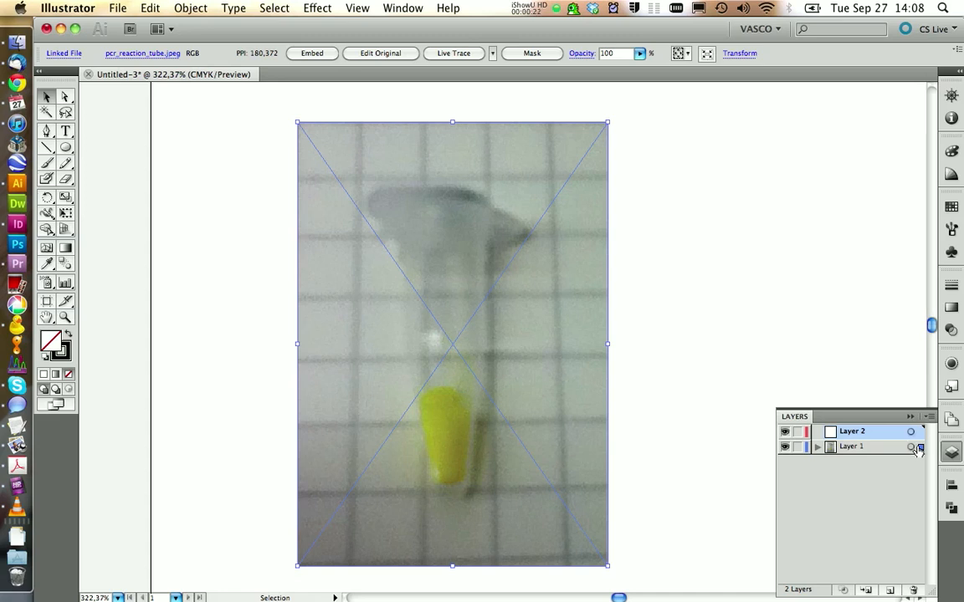
left_click_drag(920, 450, 920, 433)
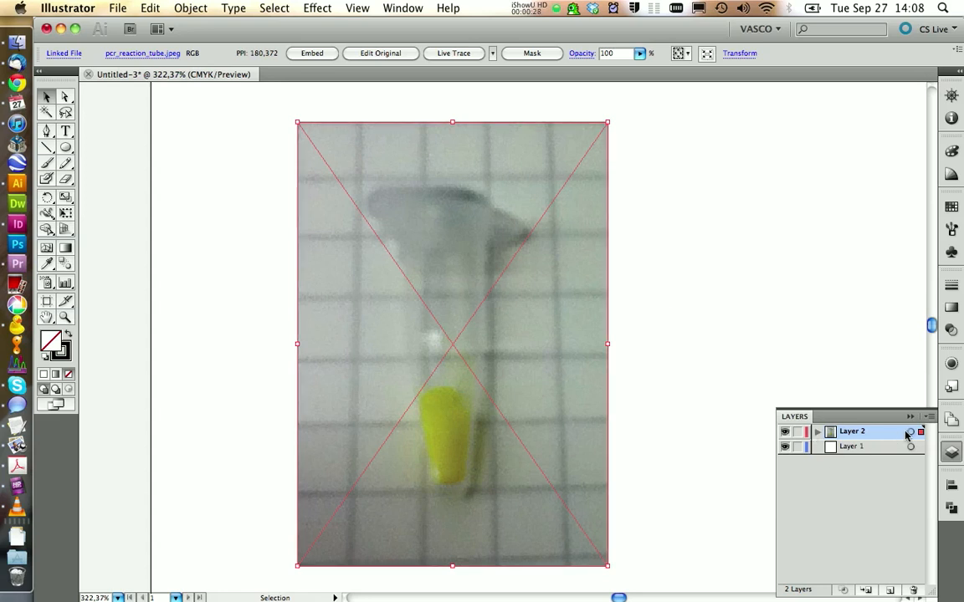
left_click_drag(919, 433, 920, 446)
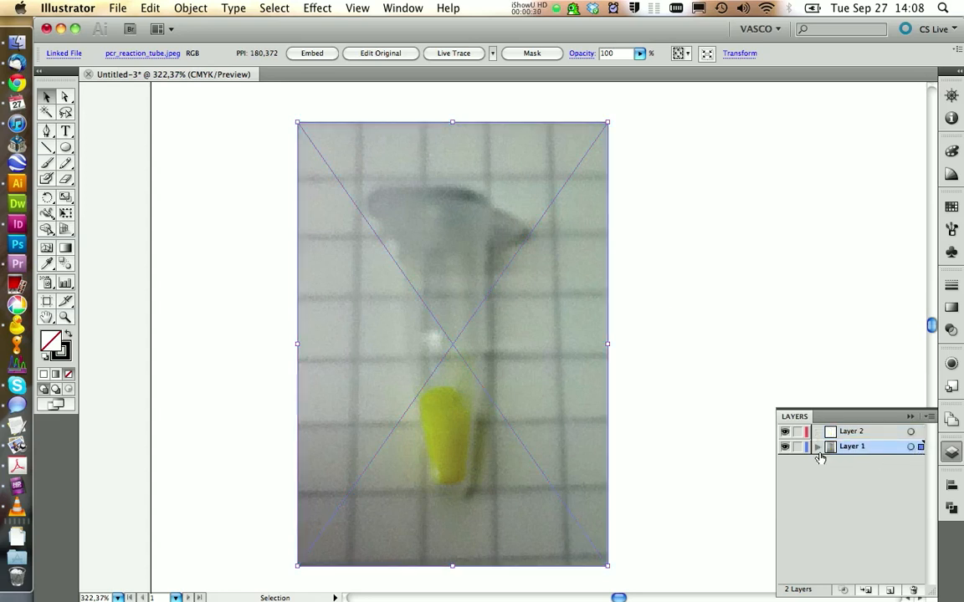
- Lock the photo's Layer 1 and make Layer 2 the active drawing layer
left_click(716, 410)
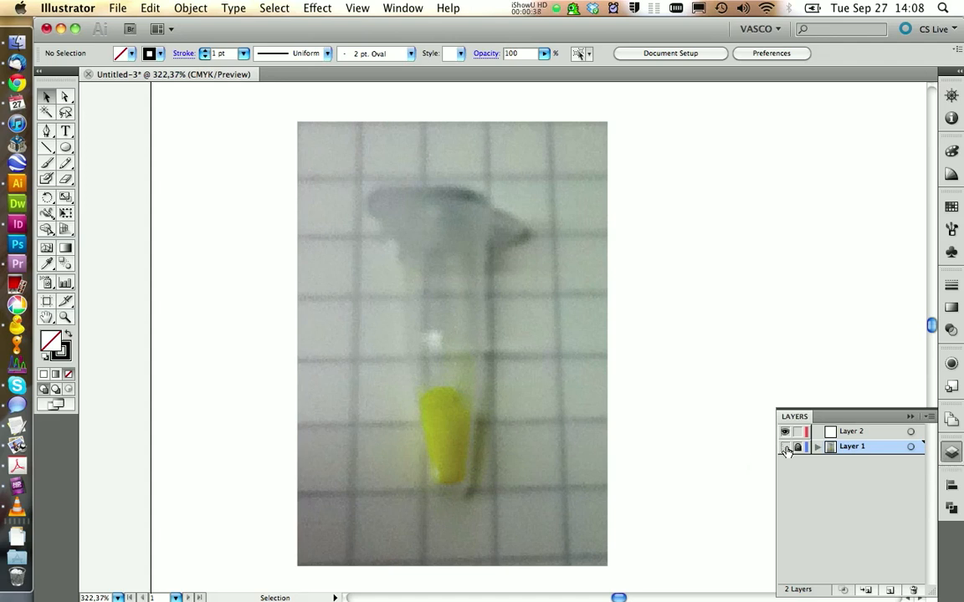
left_click(786, 449)
left_click(787, 449)
left_click(850, 433)
left_click(271, 316)
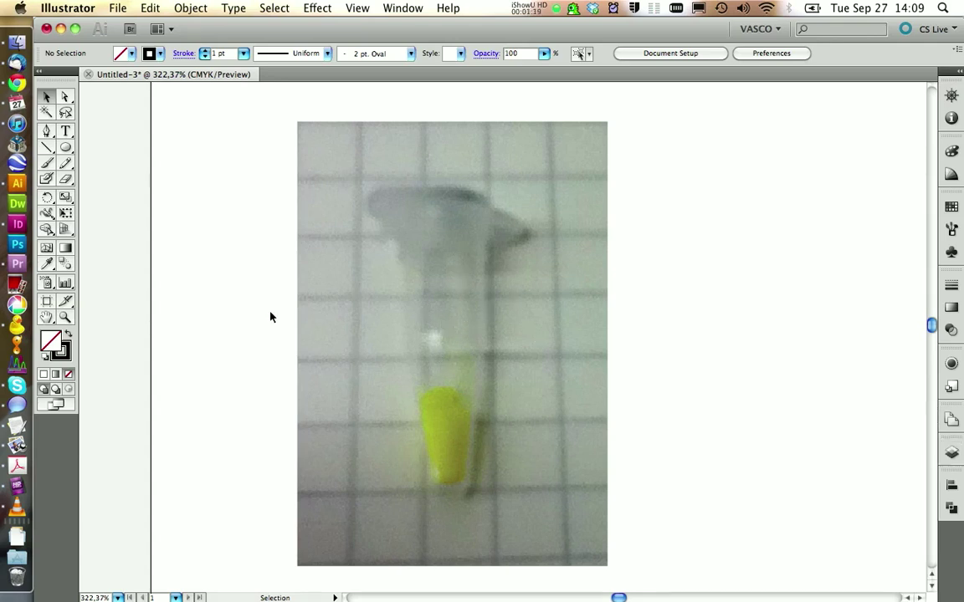
- Trace the tube's left wall with the Pen: straight down from under the lid, curving into the bottom tip
left_click(46, 131)
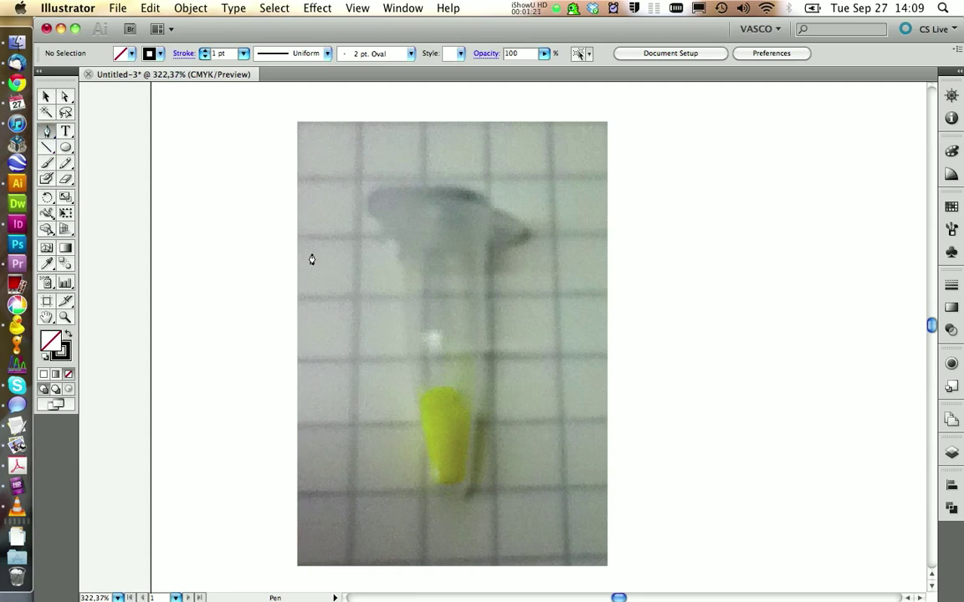
left_click(400, 251)
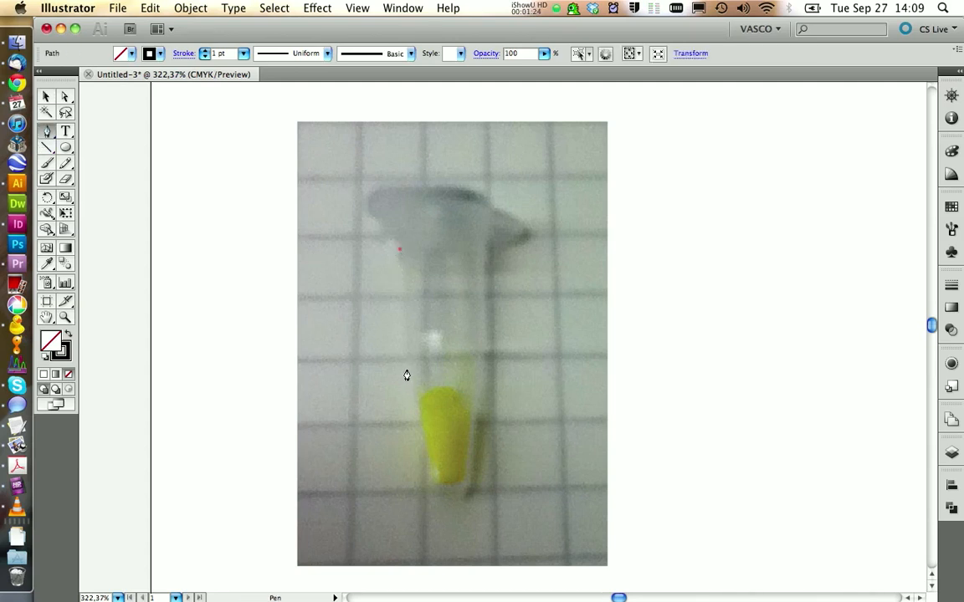
left_click(398, 366, "shift")
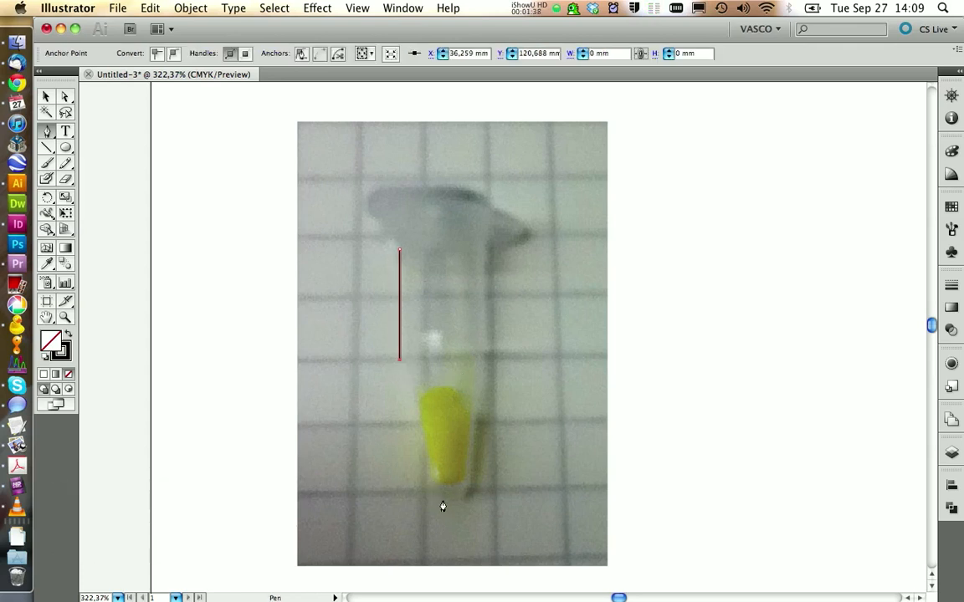
left_click_drag(443, 506, 469, 502)
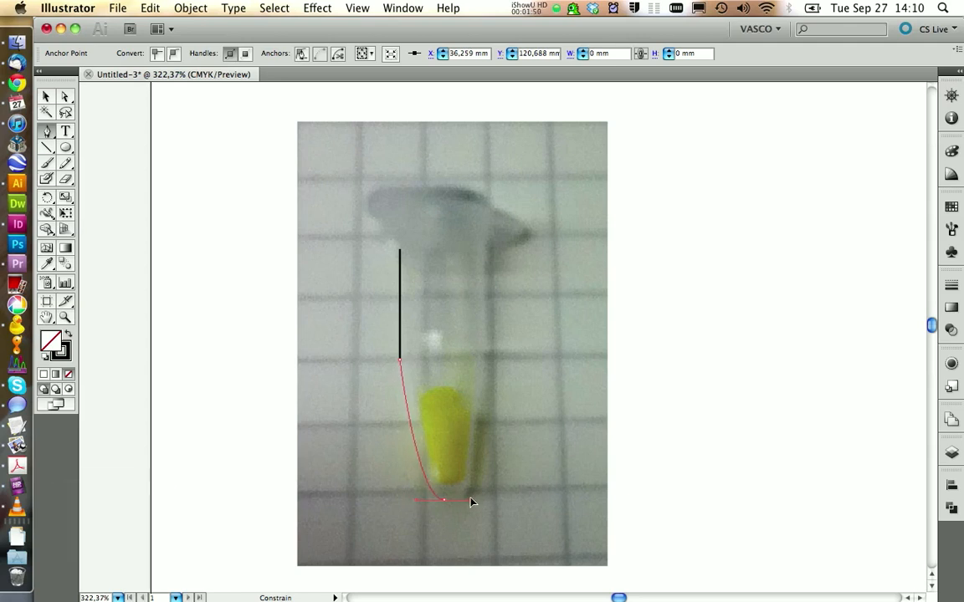
left_click_drag(471, 502, 471, 502)
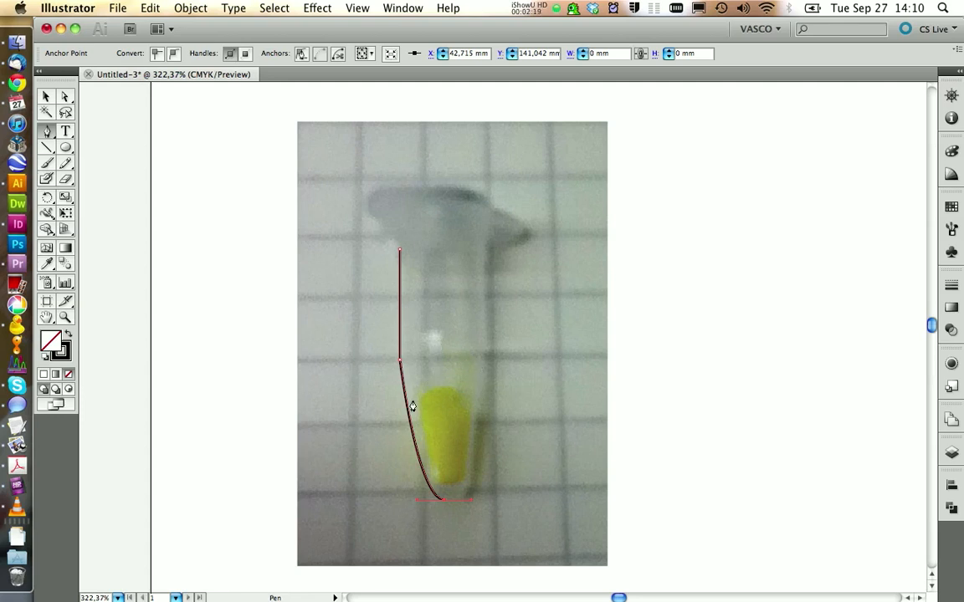
key("v")
left_click(412, 477)
- Reflect the left-wall path vertically as a copy and toggle Smart Guides
right_click(417, 433)
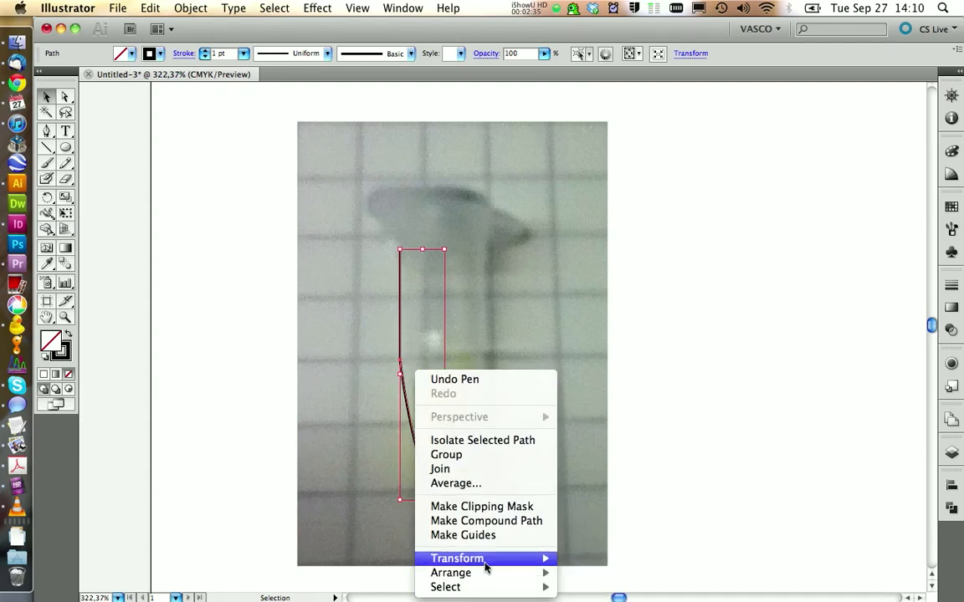
mouse_move(457, 558)
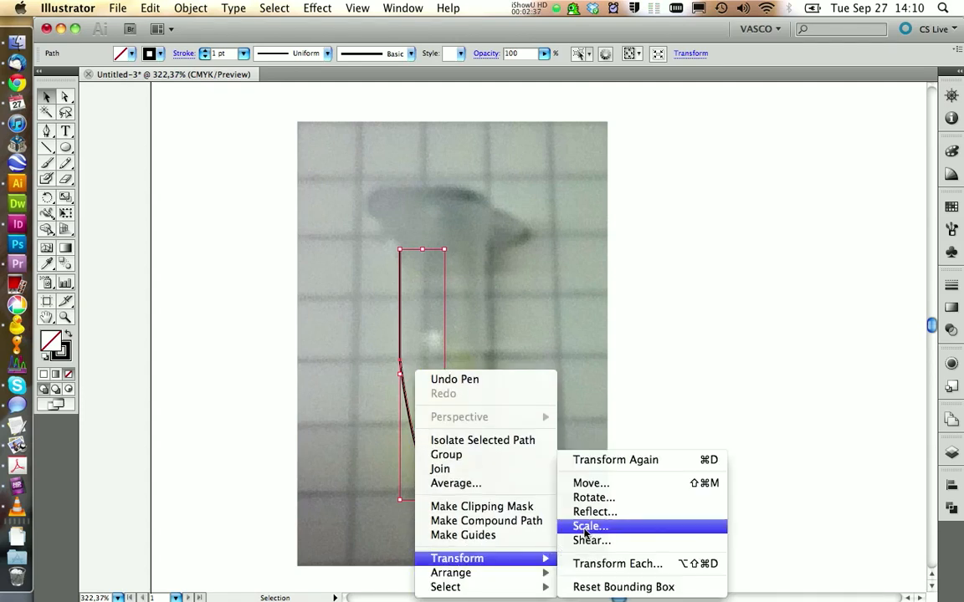
left_click(594, 512)
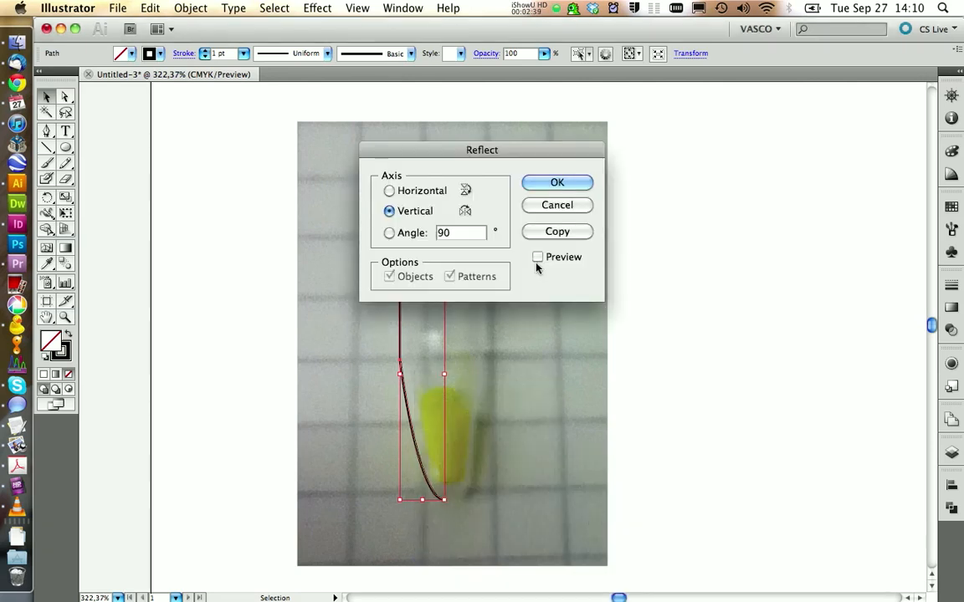
left_click(552, 231)
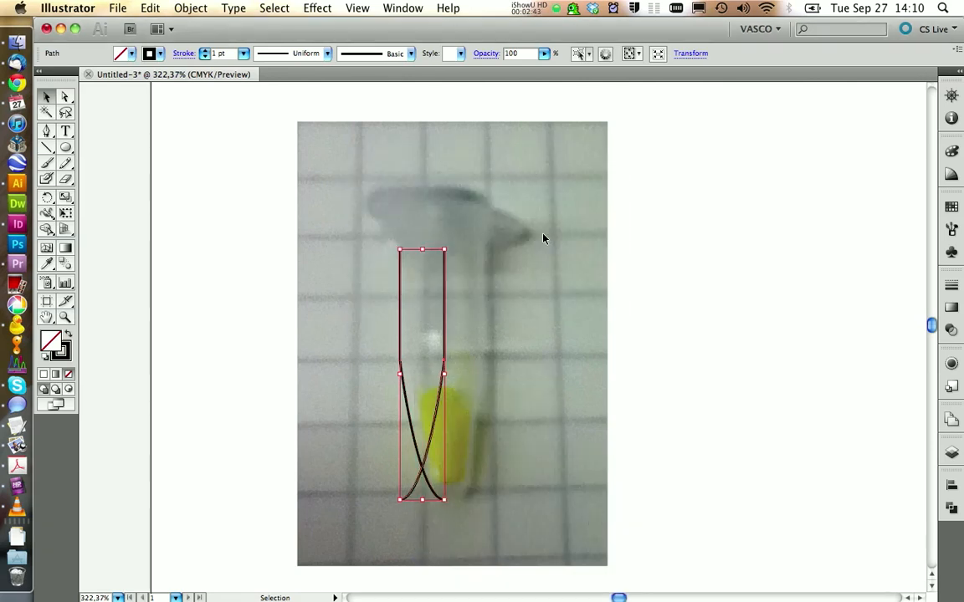
left_click(502, 457)
key("super+u")
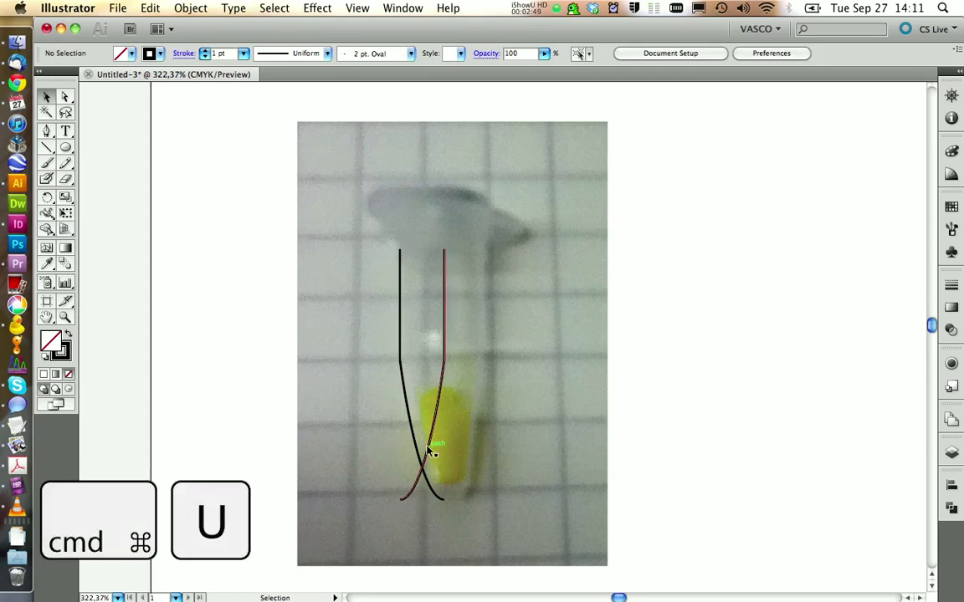
- Drag the mirrored copy onto the tube's right side to form a U-shaped outline
left_click_drag(441, 455, 473, 454)
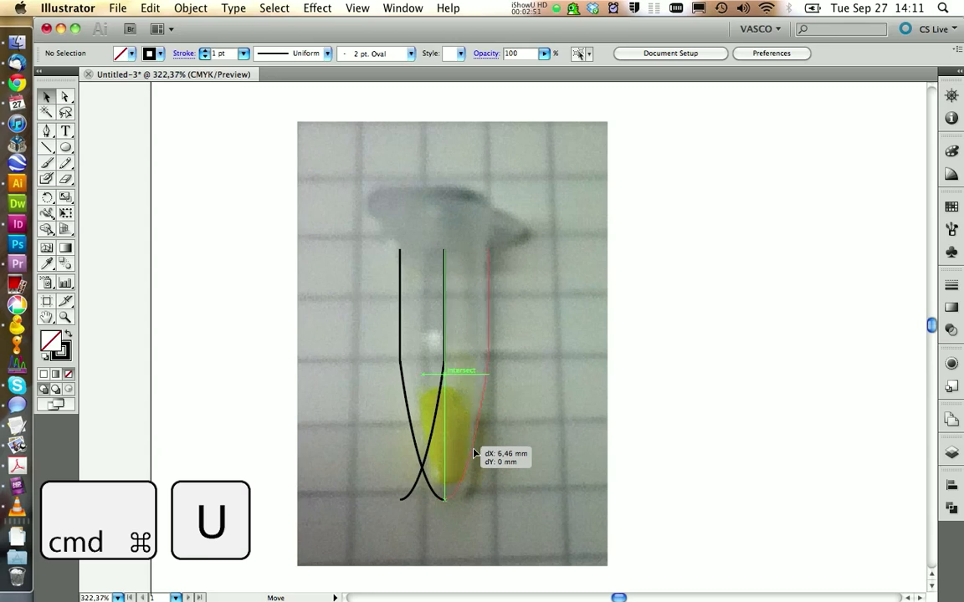
left_click(473, 538)
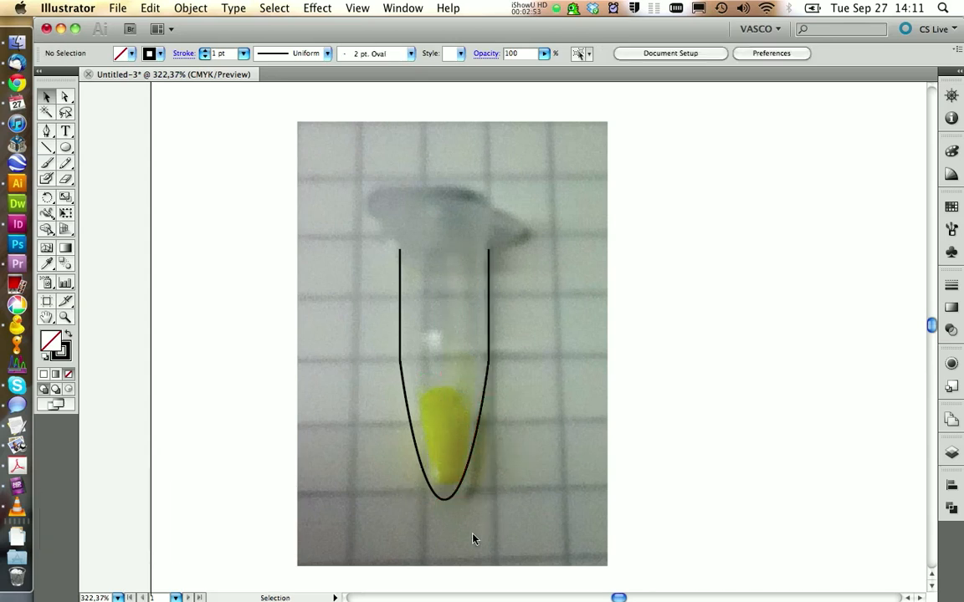
left_click(487, 423)
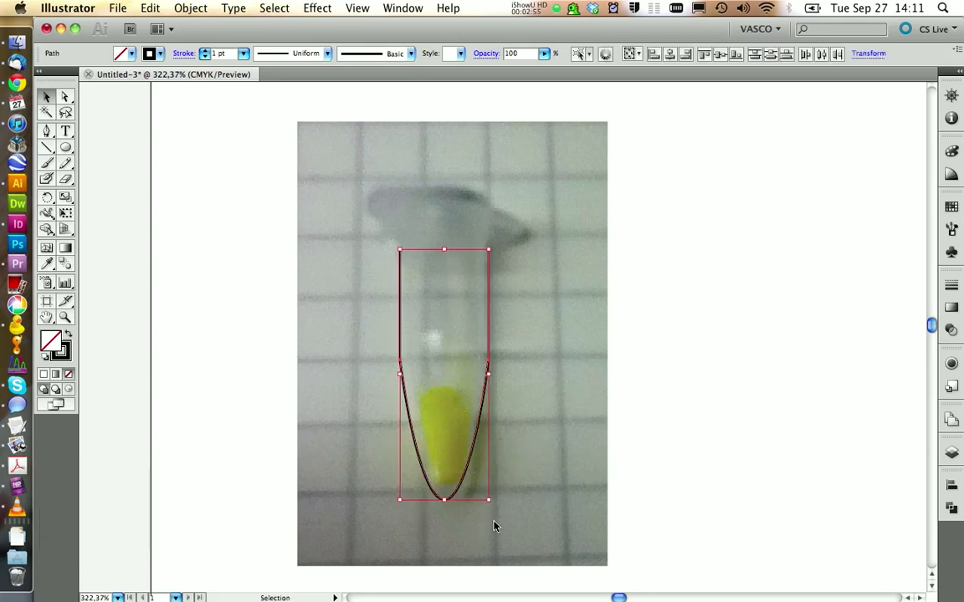
left_click(493, 516)
key("z")
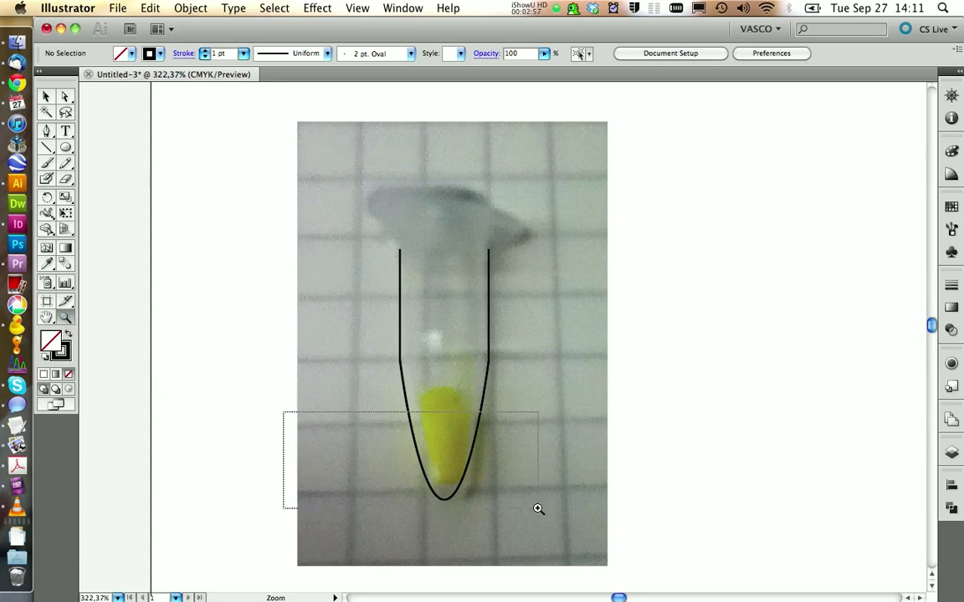
- Select both bottom end anchors with Direct Selection and connect them into one path
left_click_drag(284, 414, 539, 510)
left_click(65, 97)
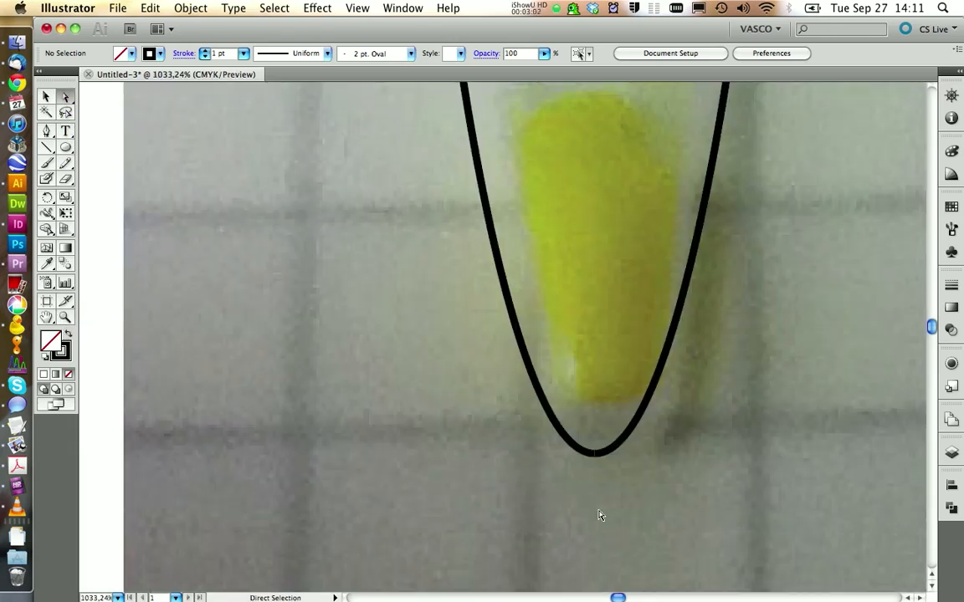
left_click(595, 454)
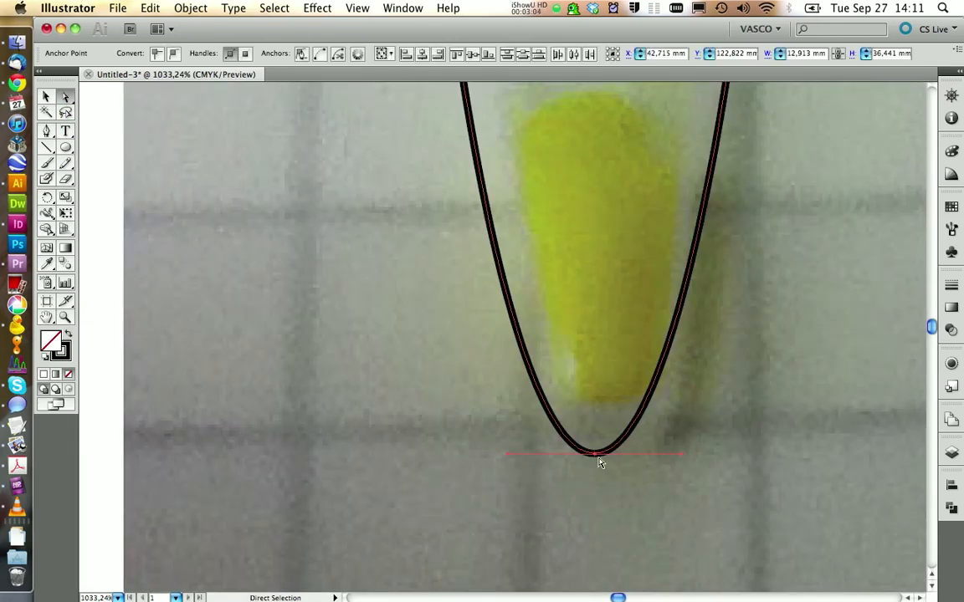
left_click(595, 454)
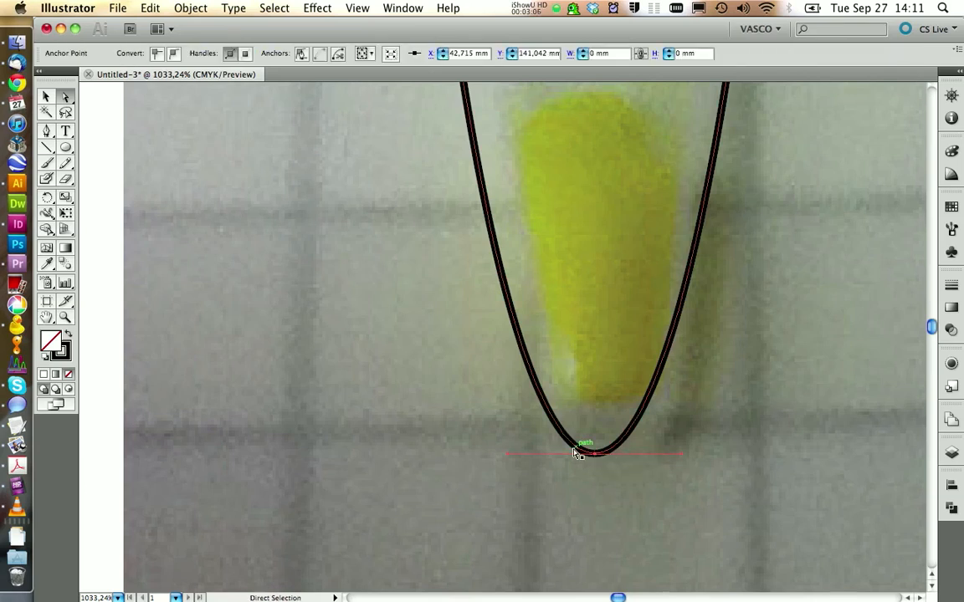
left_click(578, 490)
left_click(590, 451)
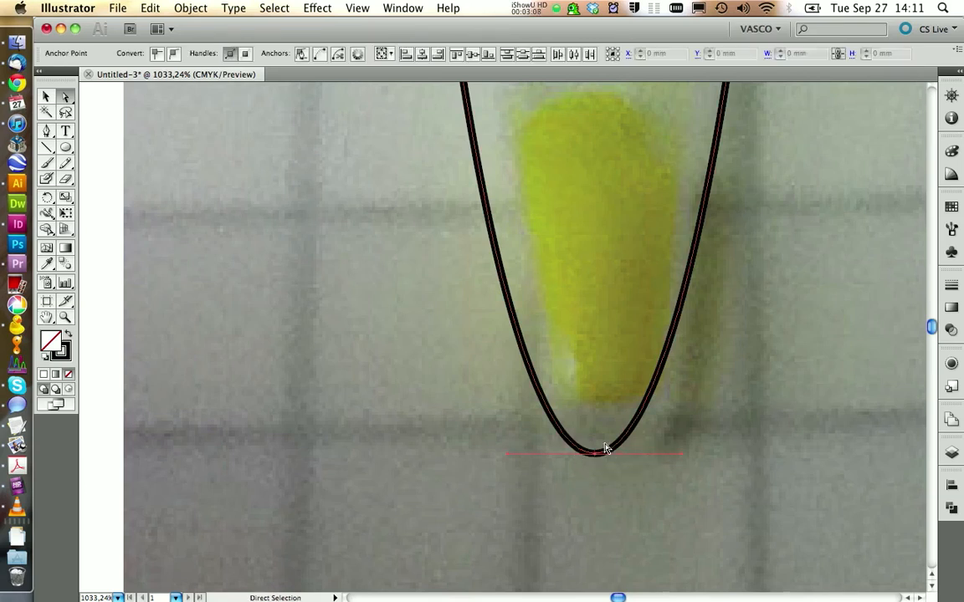
left_click(320, 57)
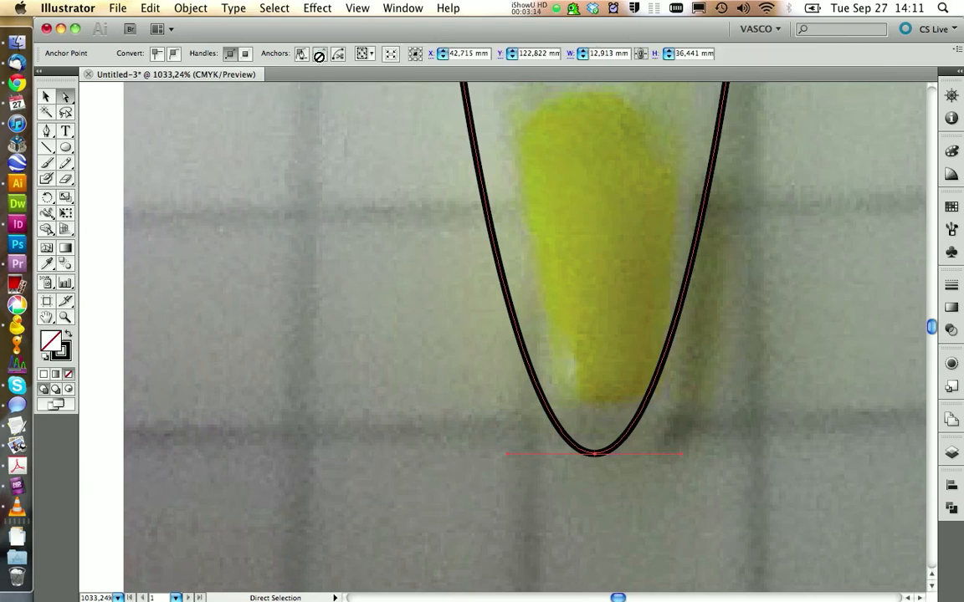
- Check the joined bottom anchor, deselect, and zoom back out to the whole tube
left_click(424, 331)
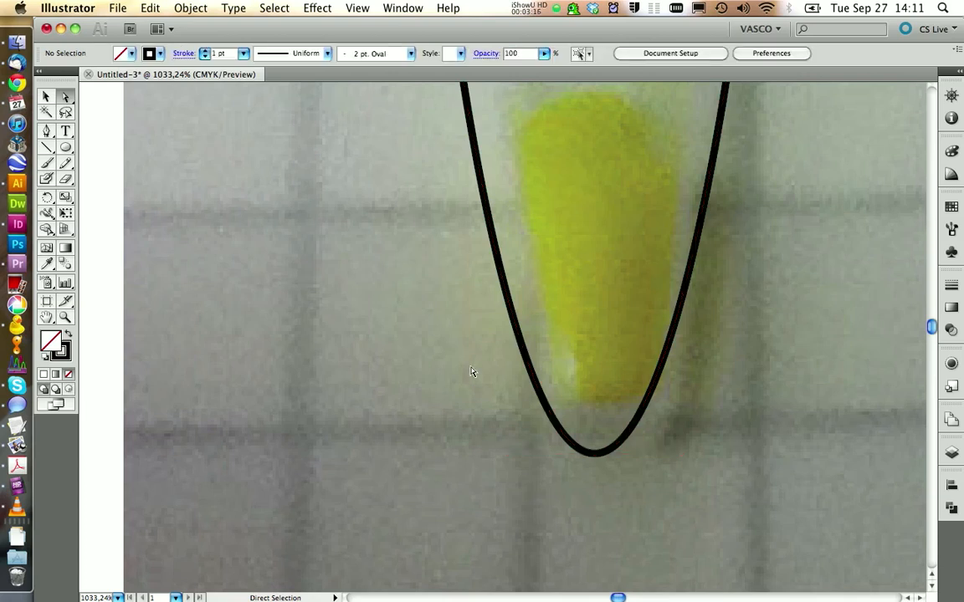
left_click(597, 457)
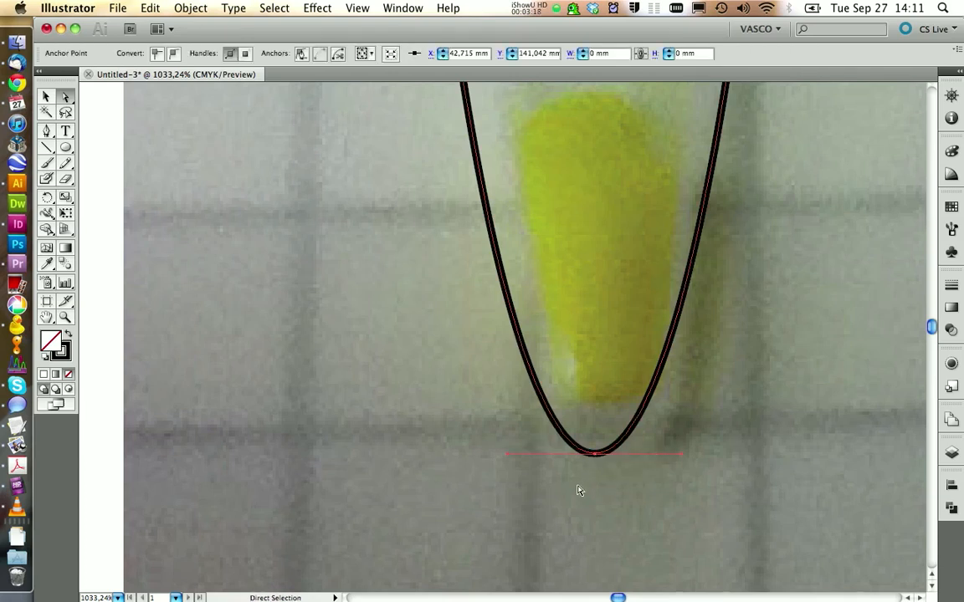
left_click(577, 490)
key("z")
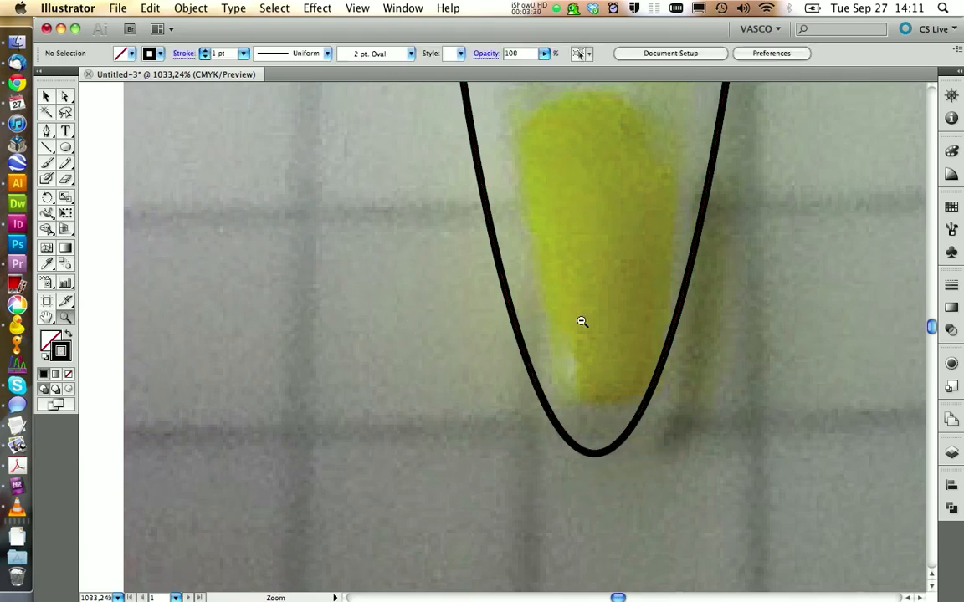
left_click(545, 308, "alt")
left_click(514, 243, "alt")
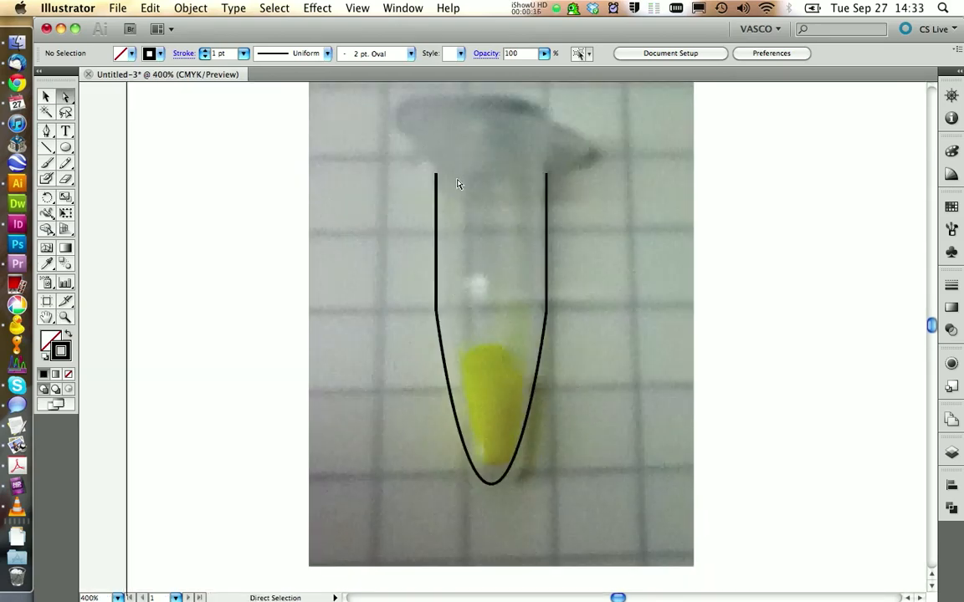
- Draw a flat ellipse across the tube's rim with the Ellipse tool
left_click(67, 149)
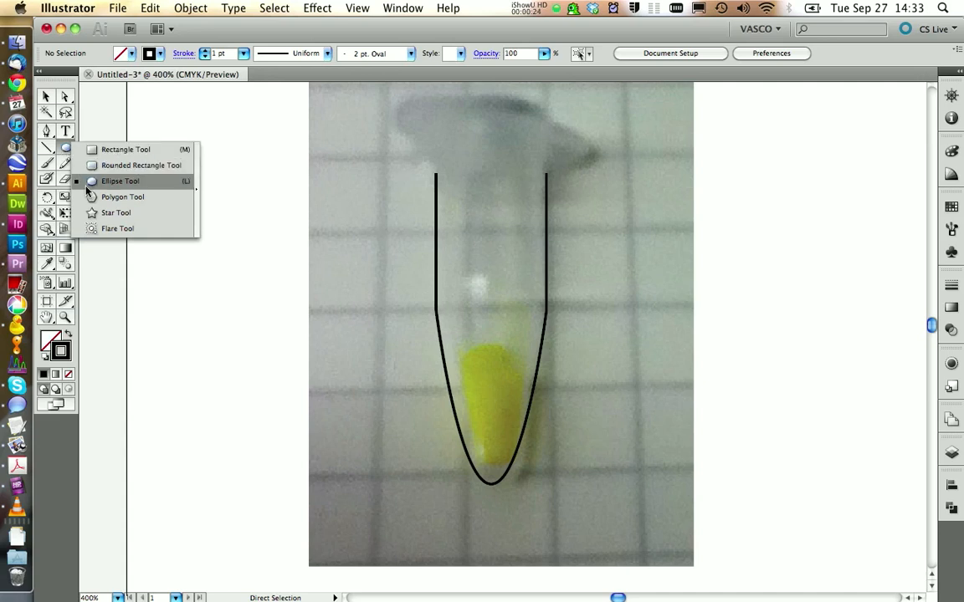
left_click(109, 181)
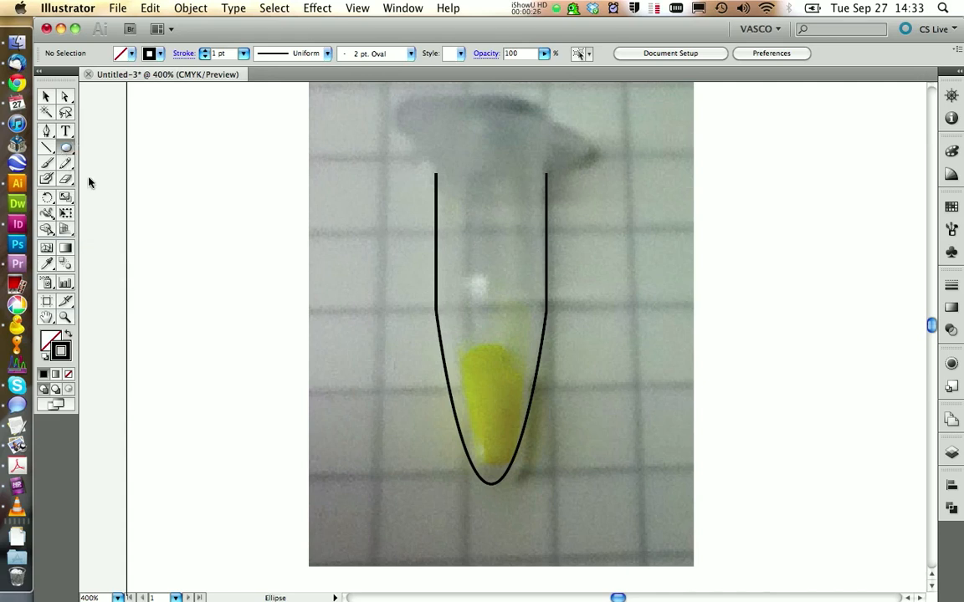
left_click_drag(414, 155, 568, 177)
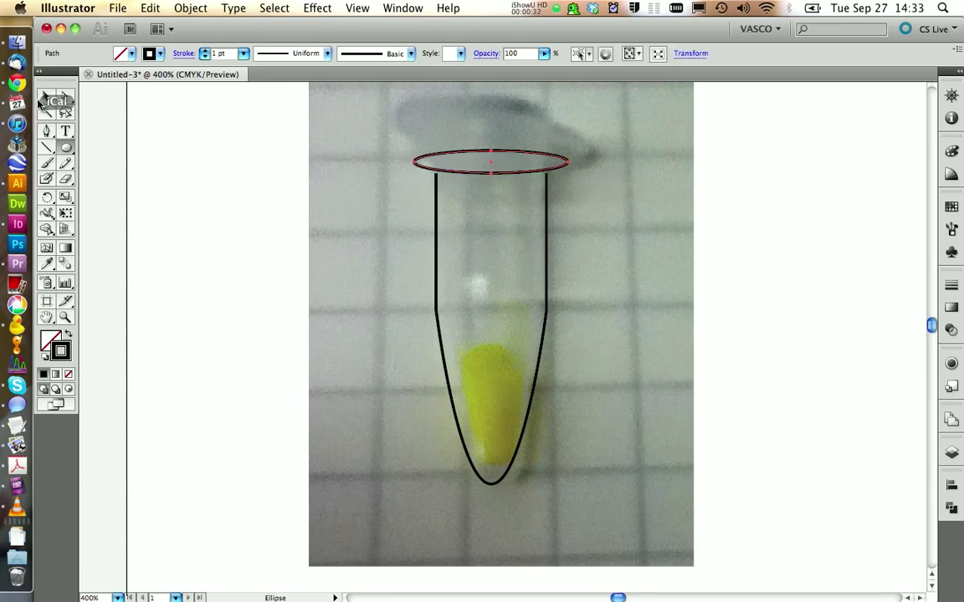
left_click(45, 99)
- Copy and paste the rim ellipse, moving the copies to the right of the photo
key("a")
key("super+c")
key("super+v")
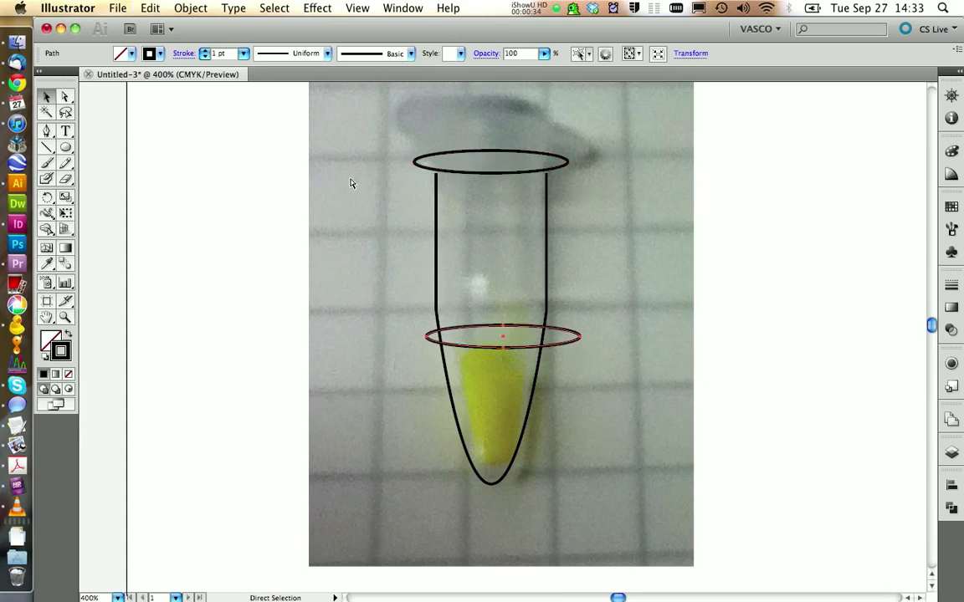
key("v")
left_click_drag(552, 337, 748, 362)
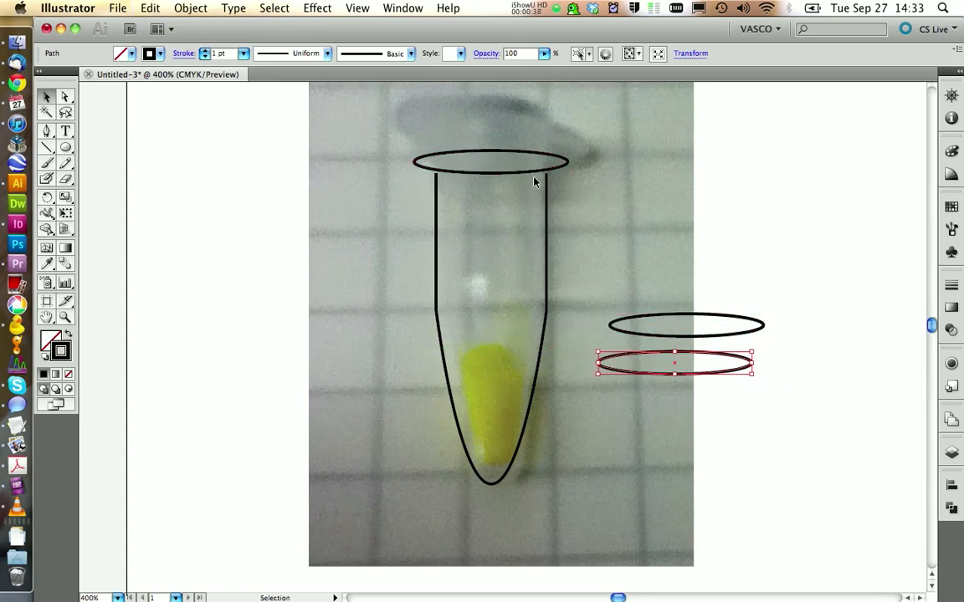
left_click_drag(535, 163, 786, 143)
- Move the lower ellipse up and draw a rectangle spanning between the two right-hand ellipses
left_click(684, 268)
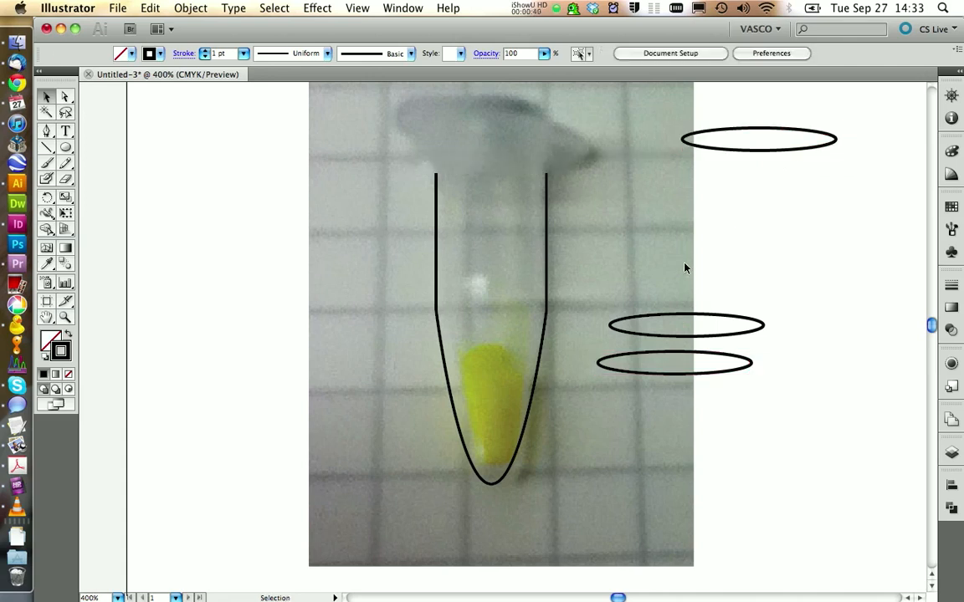
left_click_drag(649, 374, 661, 352)
left_click(782, 410)
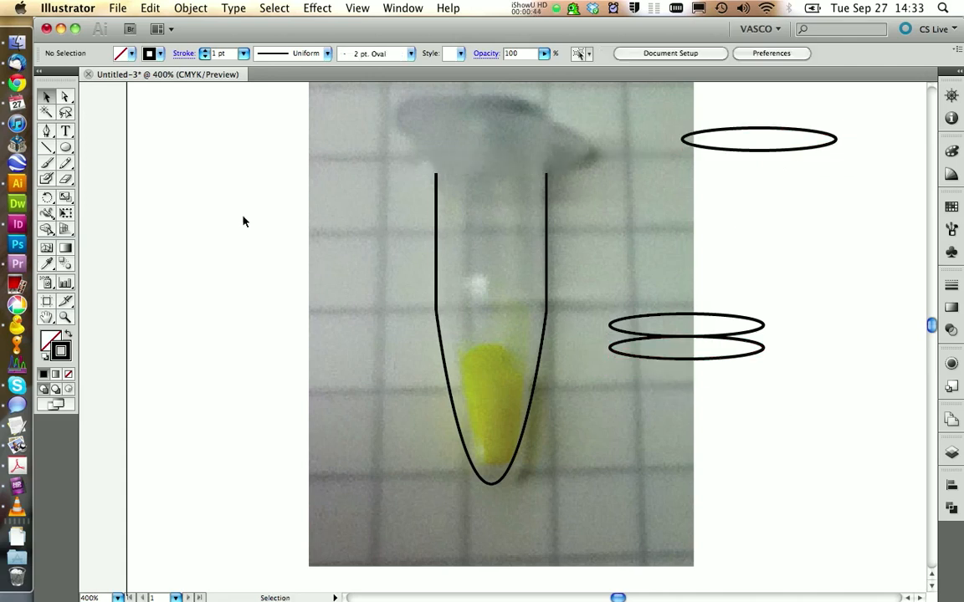
left_click_drag(67, 149, 126, 144)
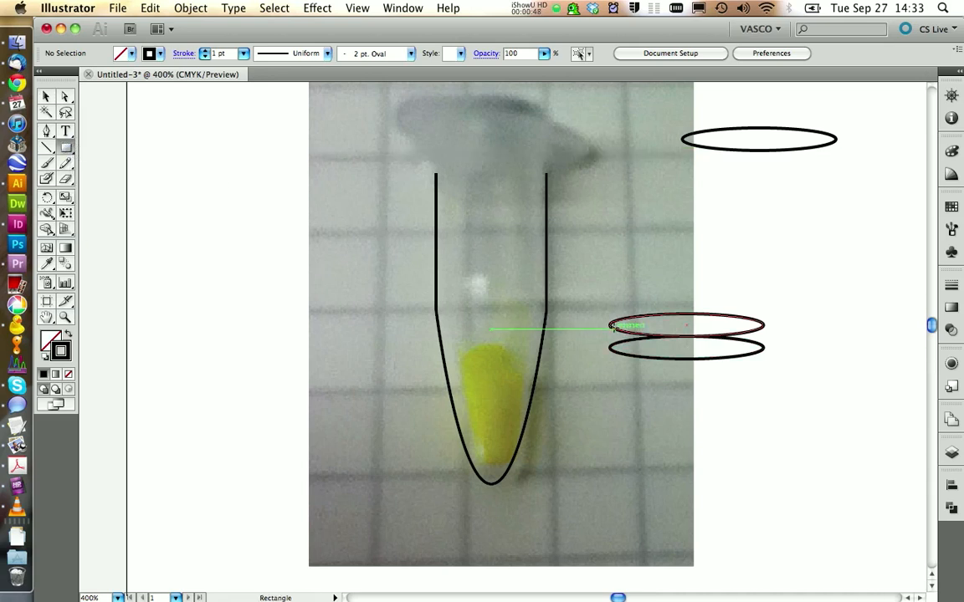
mouse_move(611, 325)
left_mouse_down()
mouse_move(779, 346)
mouse_move(763, 349)
left_mouse_up()
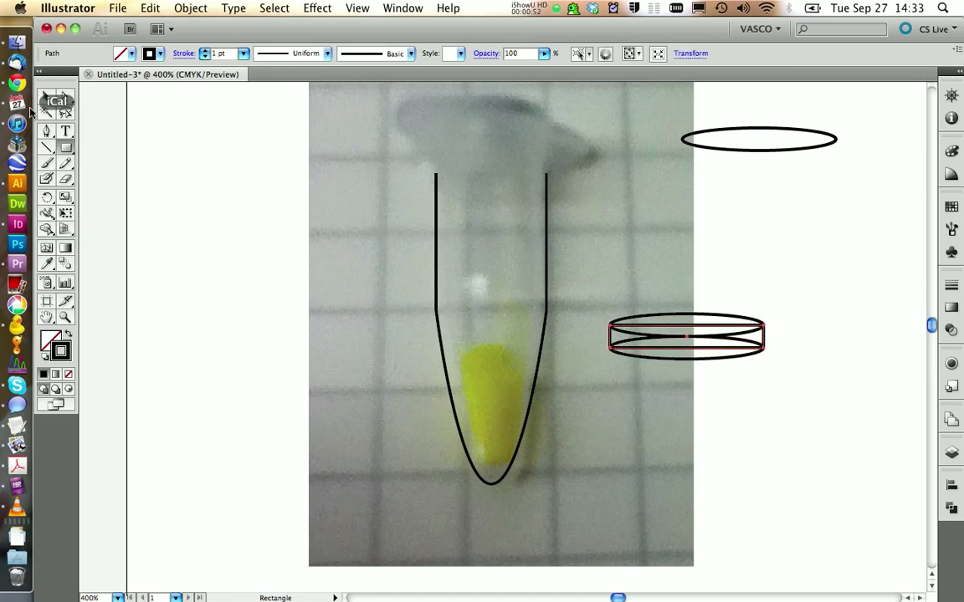
- Select the rectangle and both ellipses, fill them white, and reselect the lower cylinder shape
left_click(47, 97)
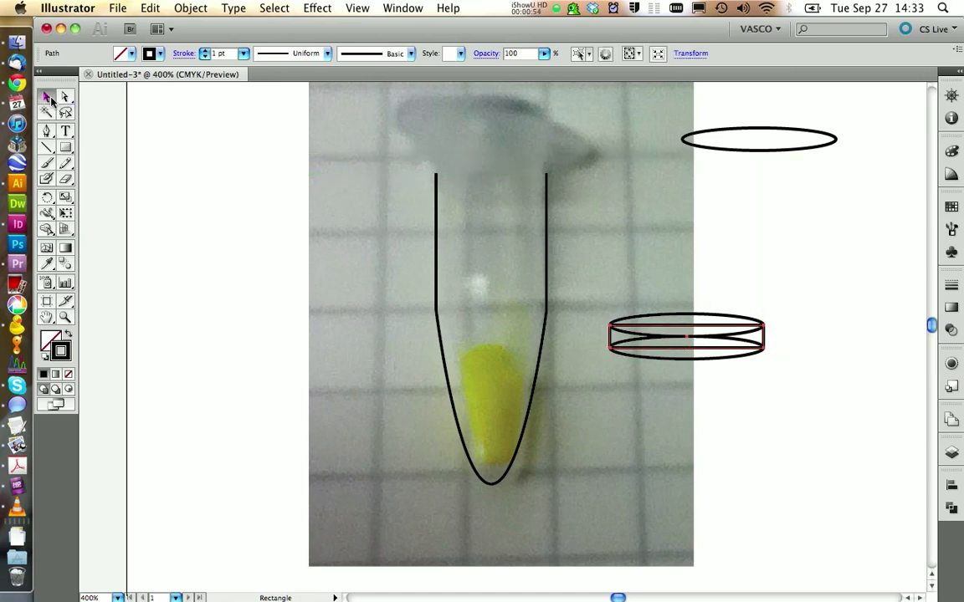
left_click_drag(586, 292, 695, 351)
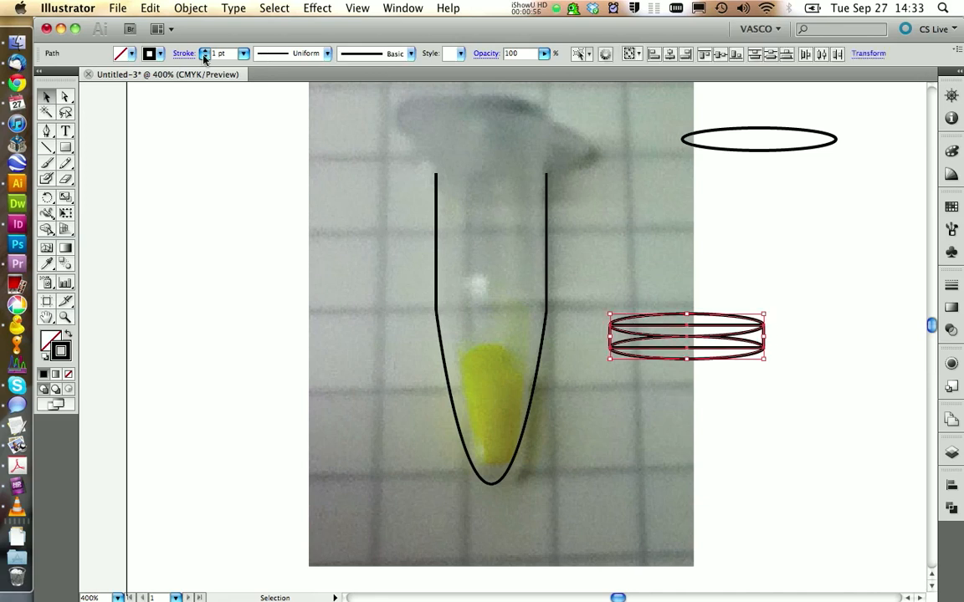
left_click(132, 53)
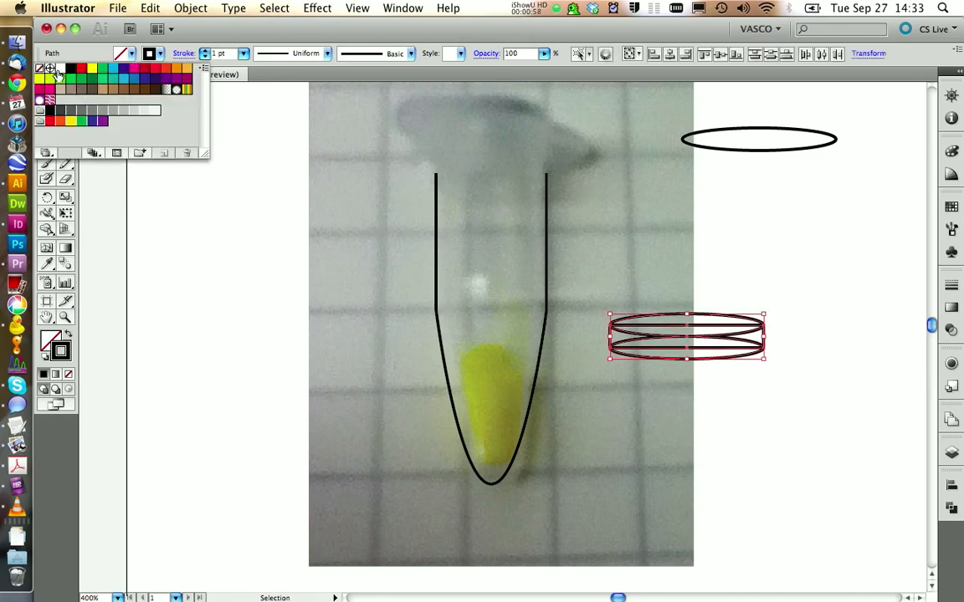
left_click(50, 68)
left_click(741, 267)
left_click(812, 372)
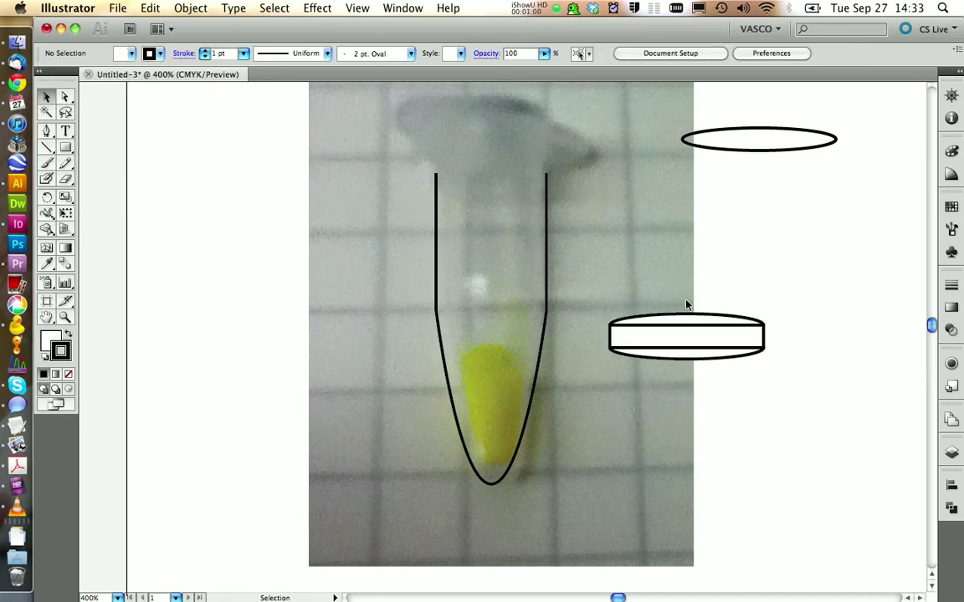
left_click_drag(715, 282, 720, 388)
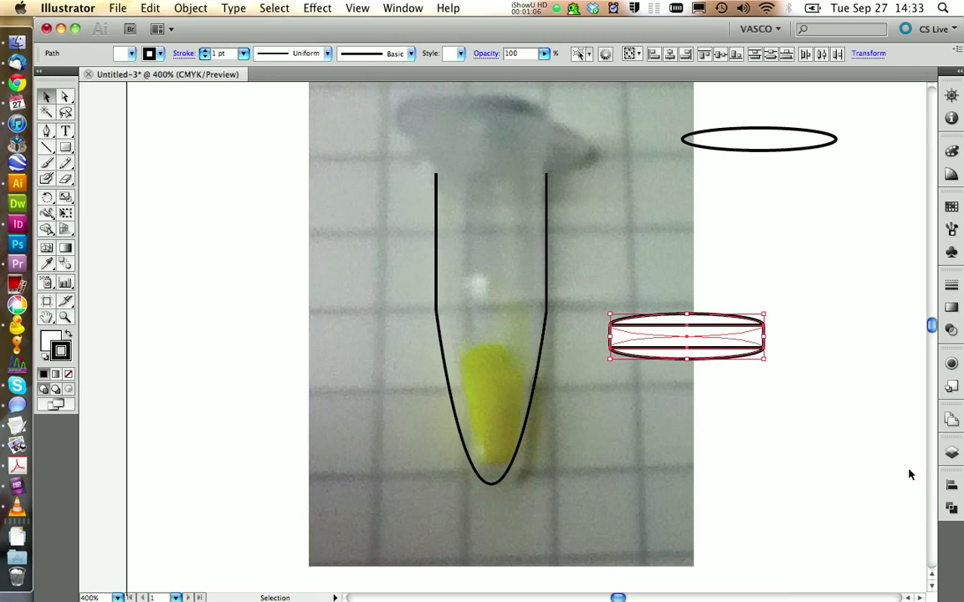
- Unite the selected ellipses and rectangle into one white shape with Pathfinder
key("shift+super+F9")
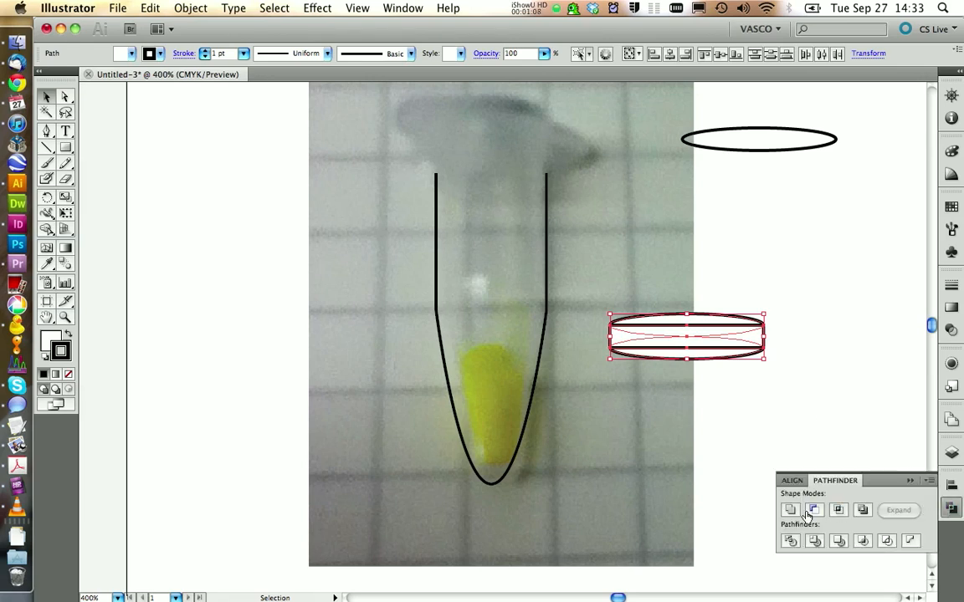
left_click(790, 512)
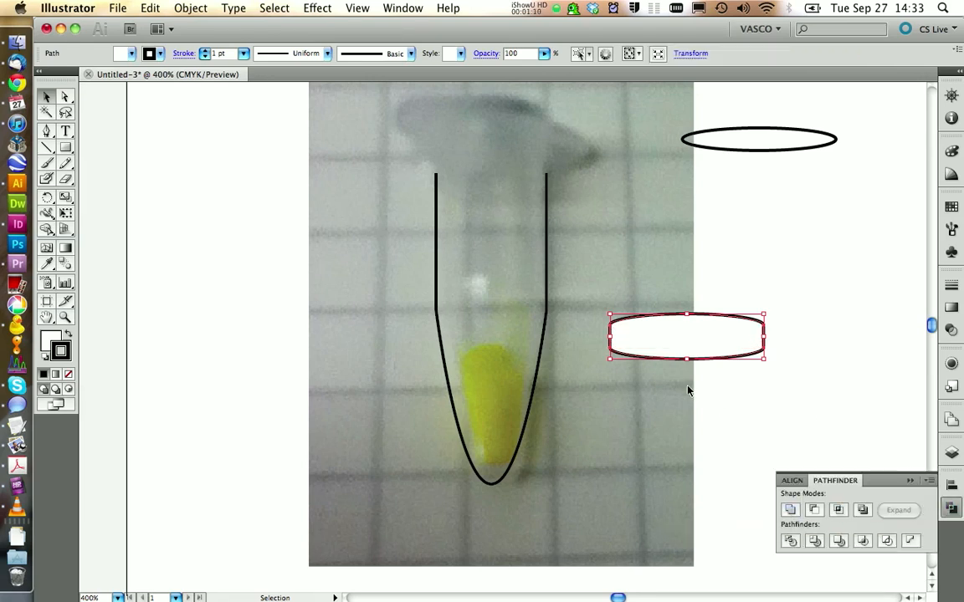
left_click(722, 386)
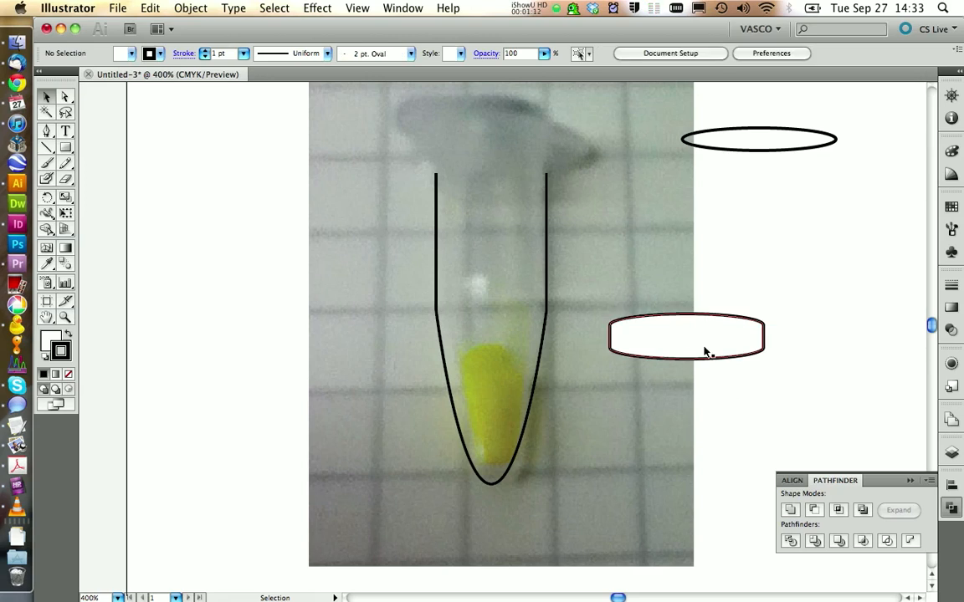
- Duplicate the top ellipse and place the copy along the white shape's top edge
left_click(750, 131)
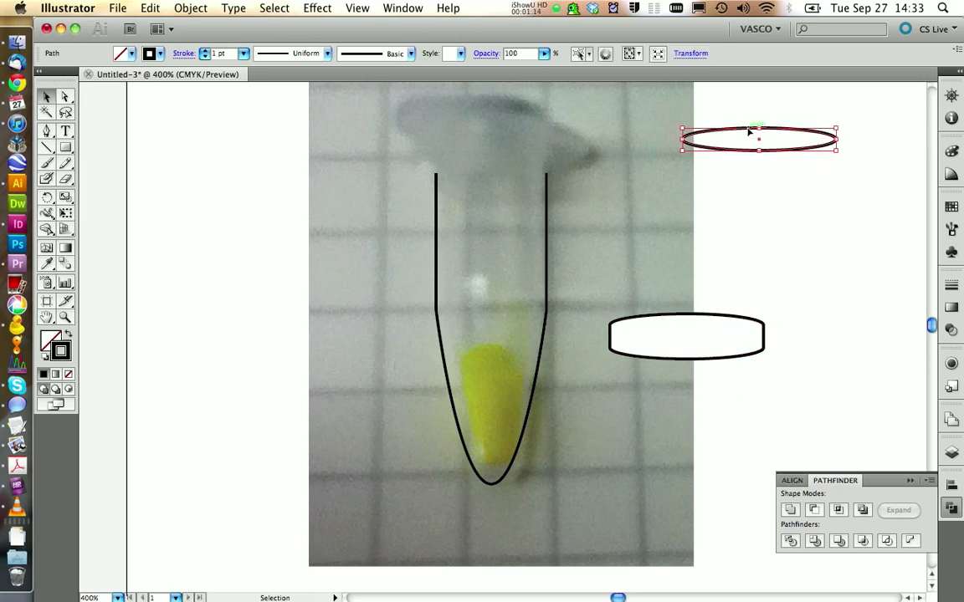
key("super+c")
key("super+v")
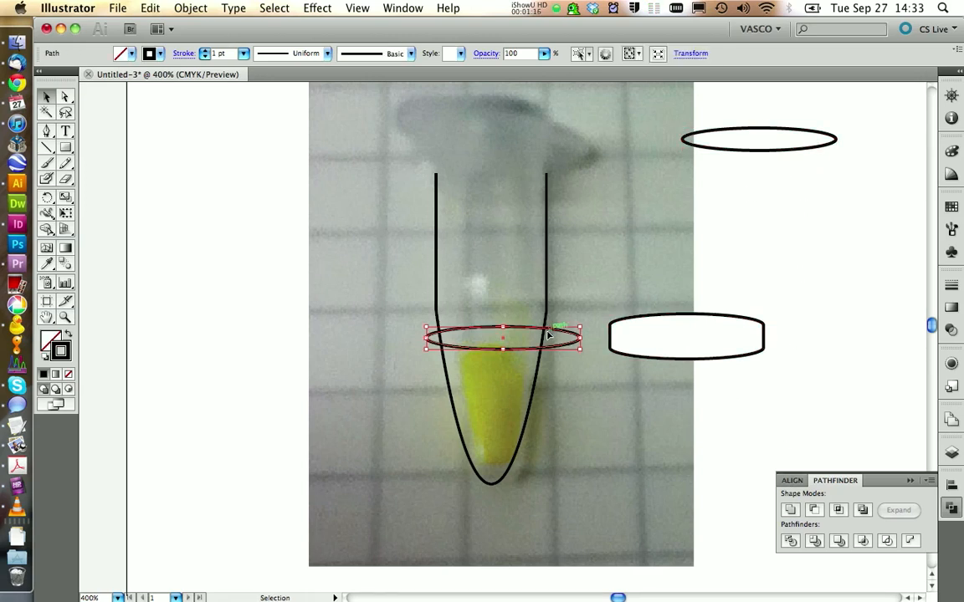
left_click_drag(544, 348, 724, 338)
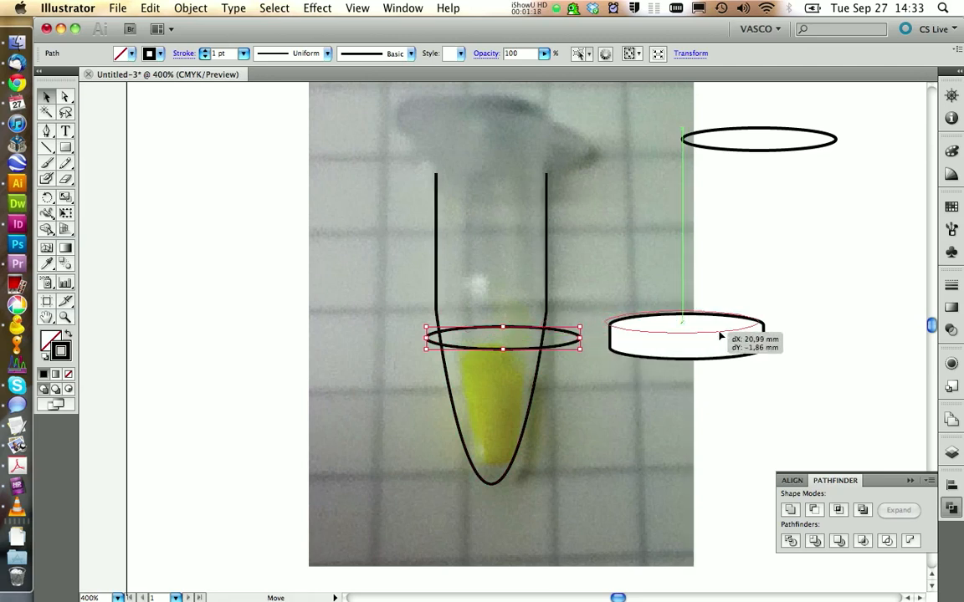
left_click_drag(724, 338, 724, 338)
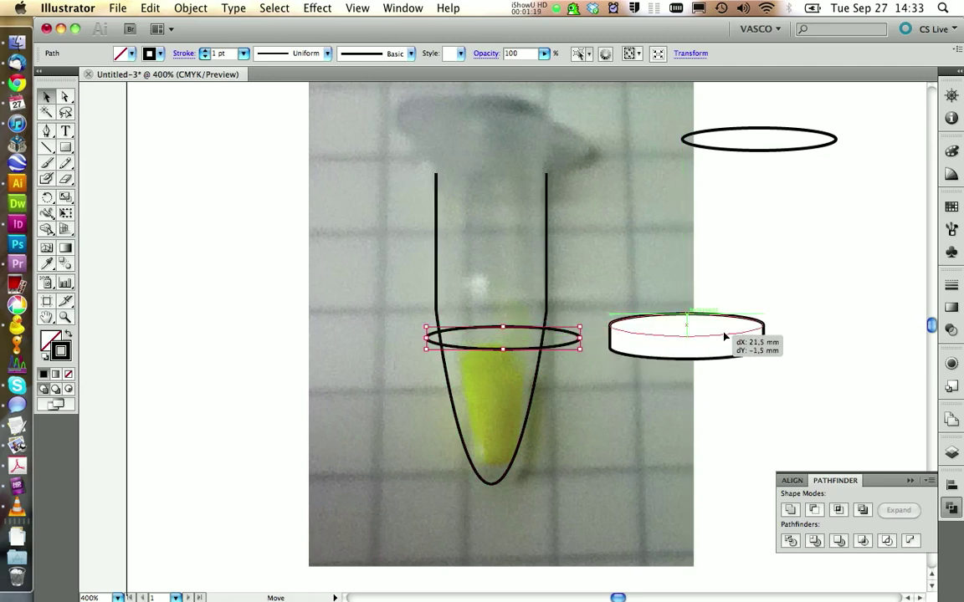
left_click(789, 358)
- Select the ellipse and white shape together and Pathfinder Divide them along their overlap
left_click_drag(775, 340, 736, 305)
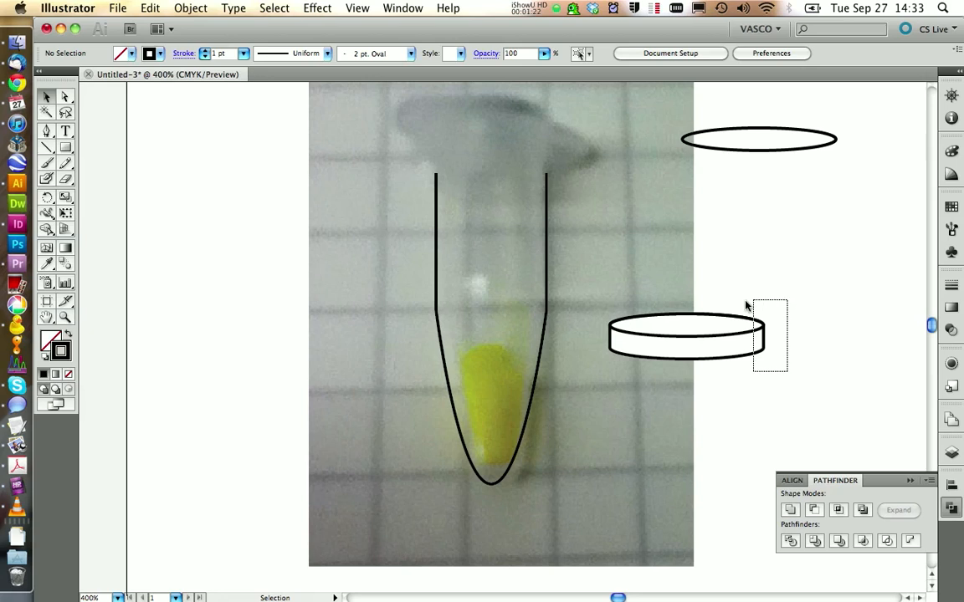
left_click(757, 409)
left_click(698, 355)
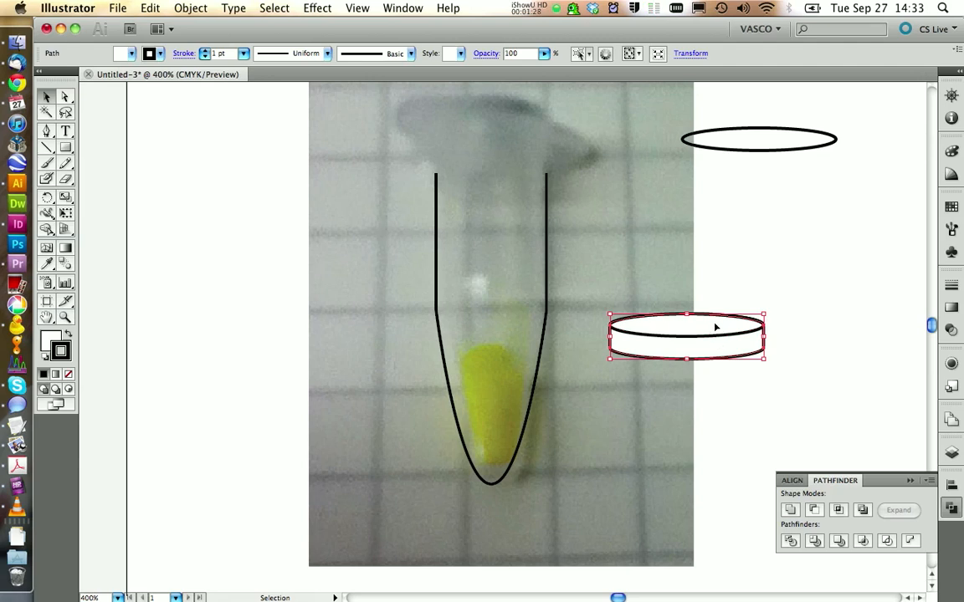
left_click(753, 387)
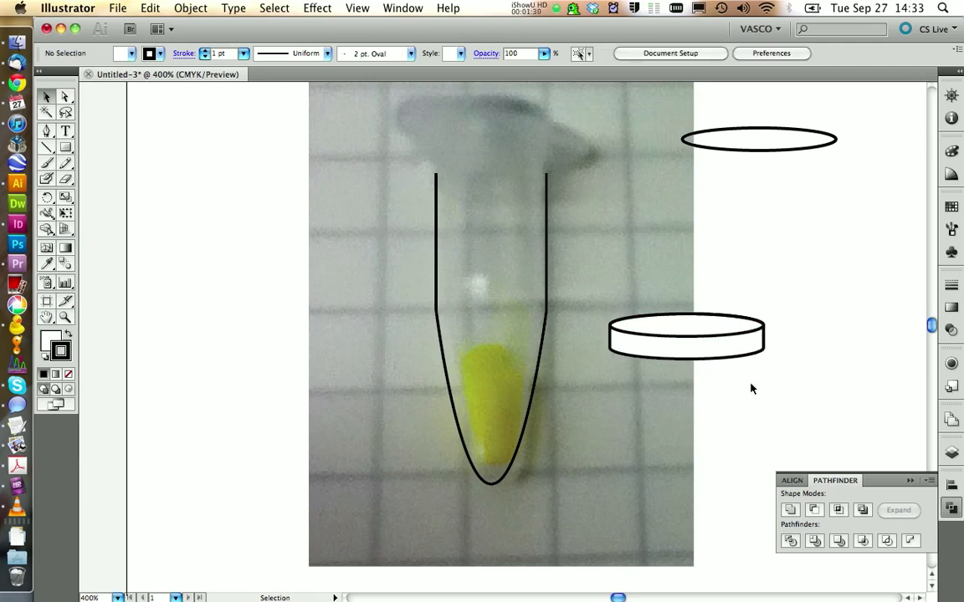
left_click_drag(575, 290, 839, 393)
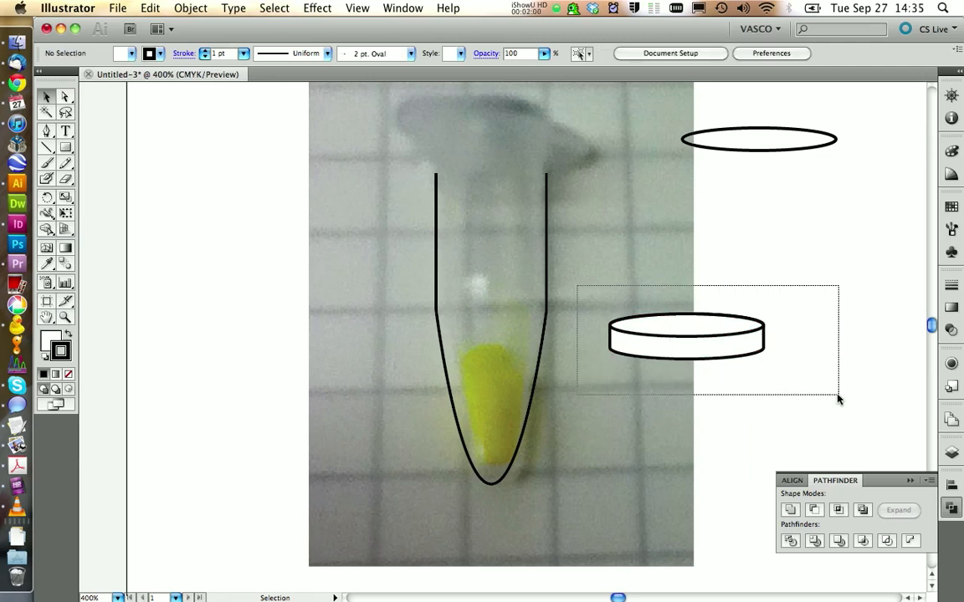
left_click(791, 541)
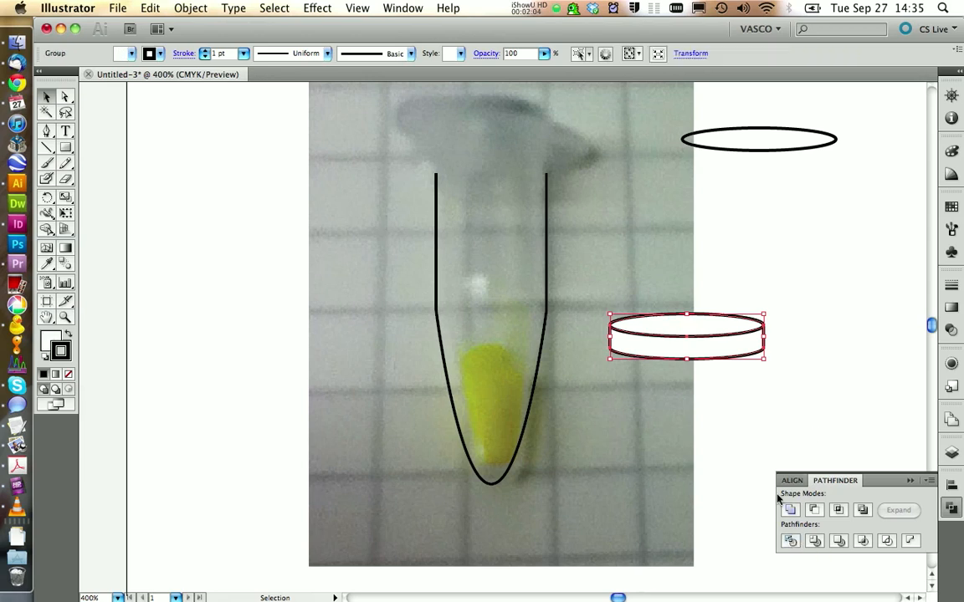
left_click(750, 413)
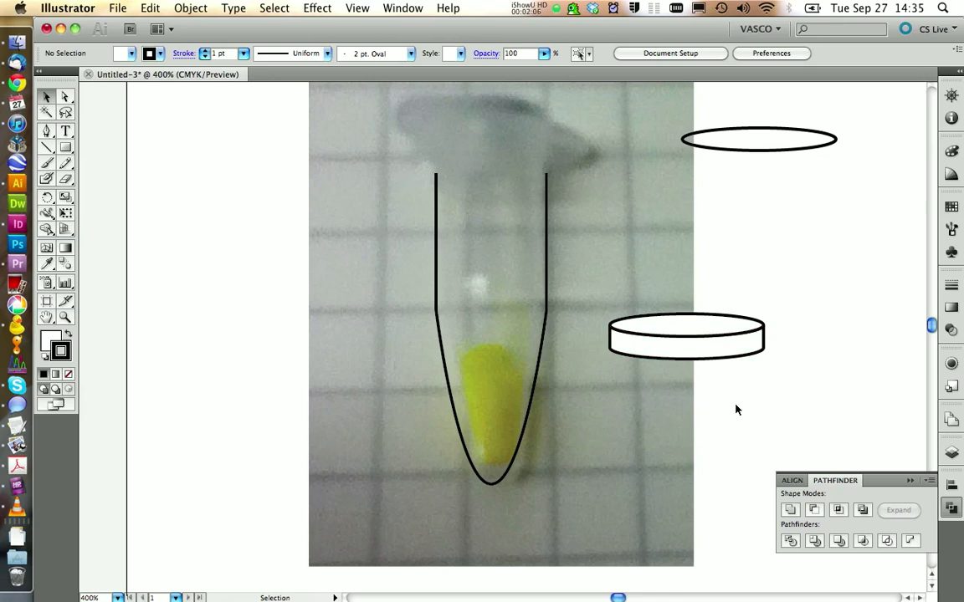
- Ungroup the divided lid pieces, test-move the body piece, undo it, and reselect the whole lid
left_click_drag(738, 402, 717, 285)
right_click(717, 329)
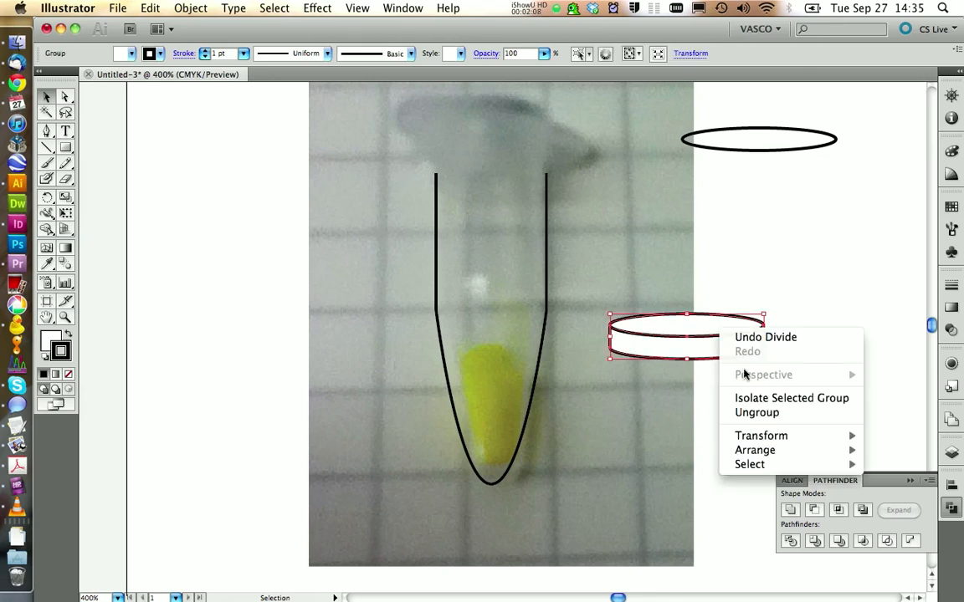
left_click(759, 413)
left_click(719, 393)
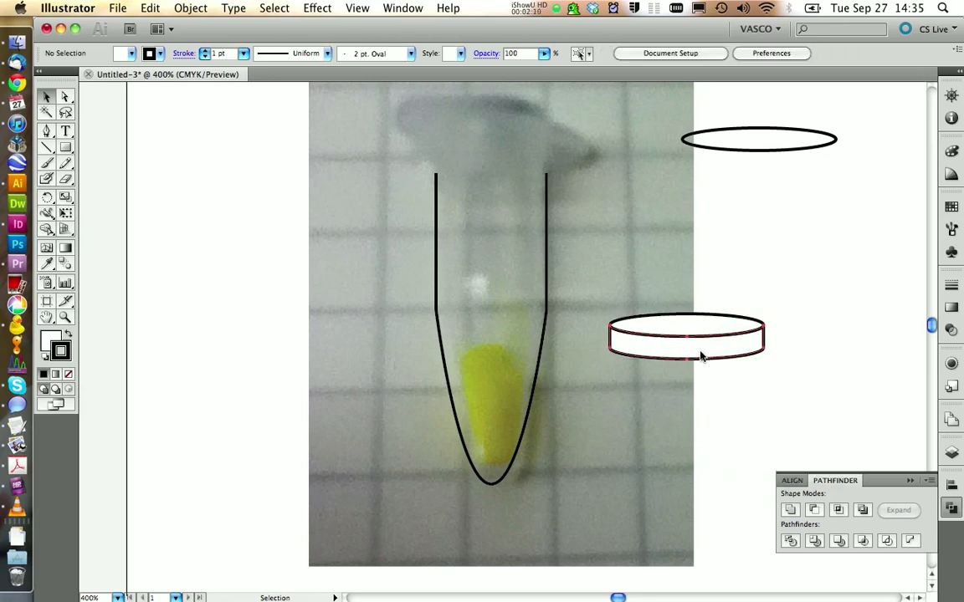
left_click_drag(703, 360, 698, 371)
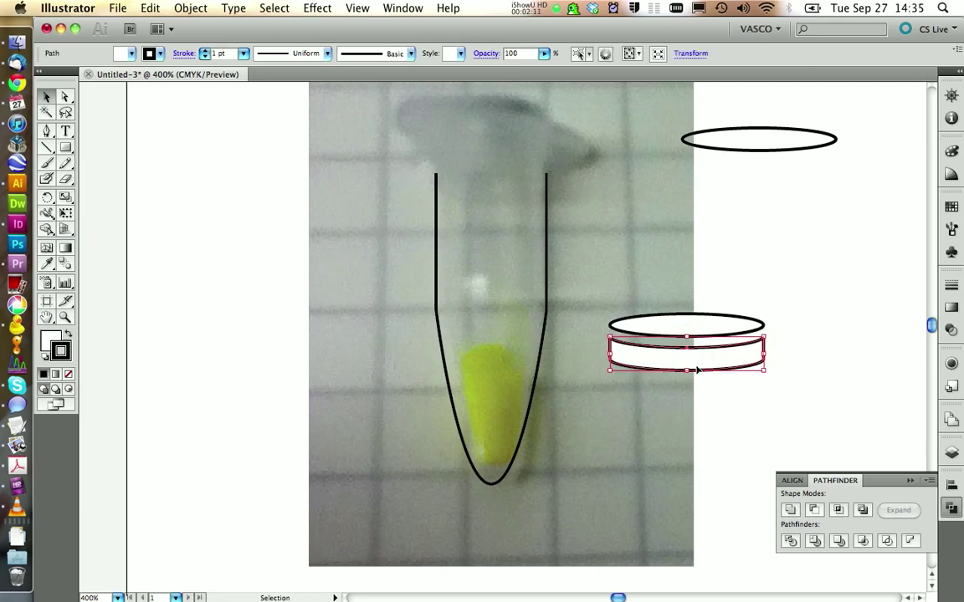
left_click(692, 322)
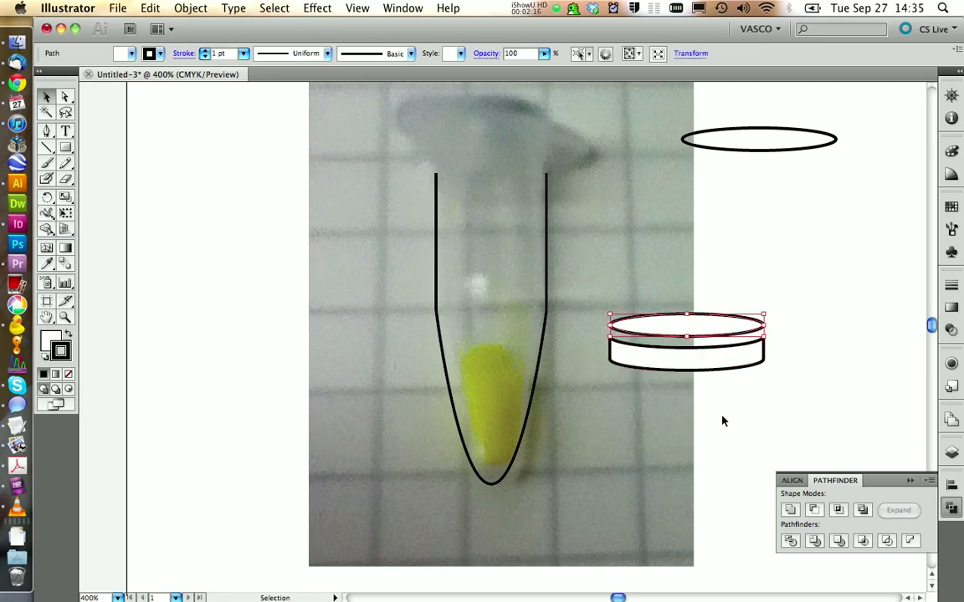
key("a")
key("super+z")
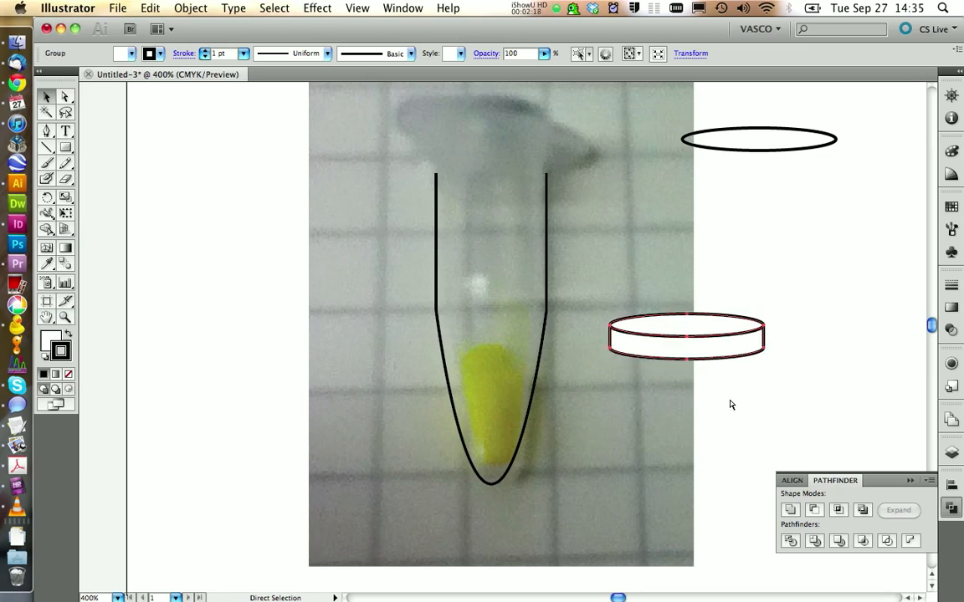
key("v")
left_click(730, 405)
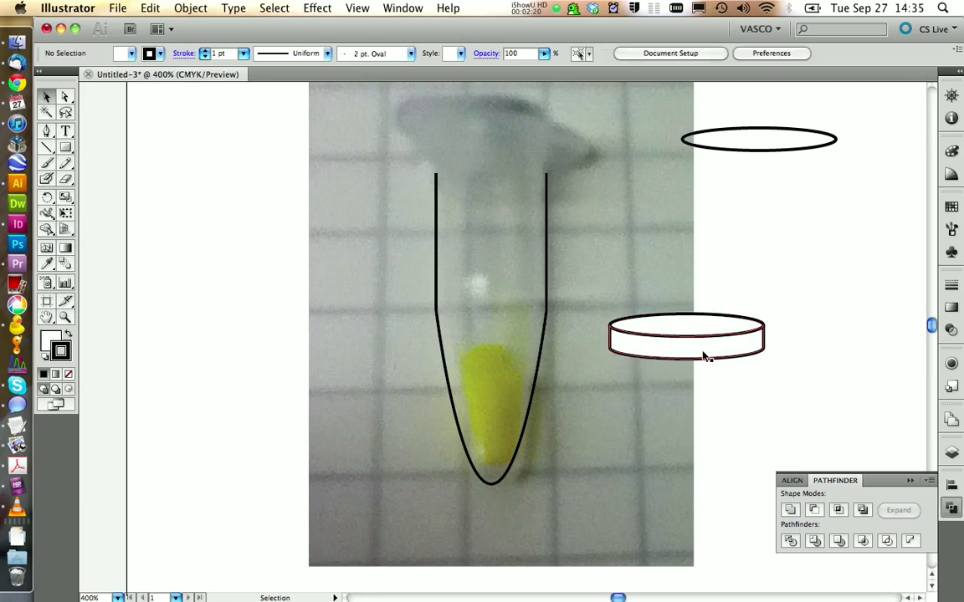
left_click(629, 322)
- Move the lid onto the tube's open top and scale it down to fit the rim
left_click_drag(719, 359, 521, 186)
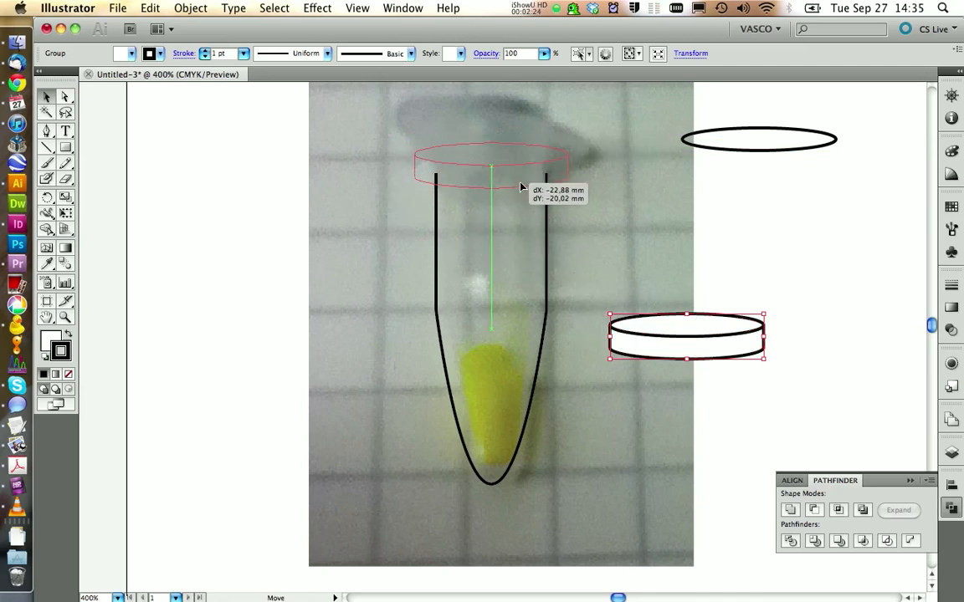
left_click_drag(521, 186, 521, 185)
left_click(584, 223)
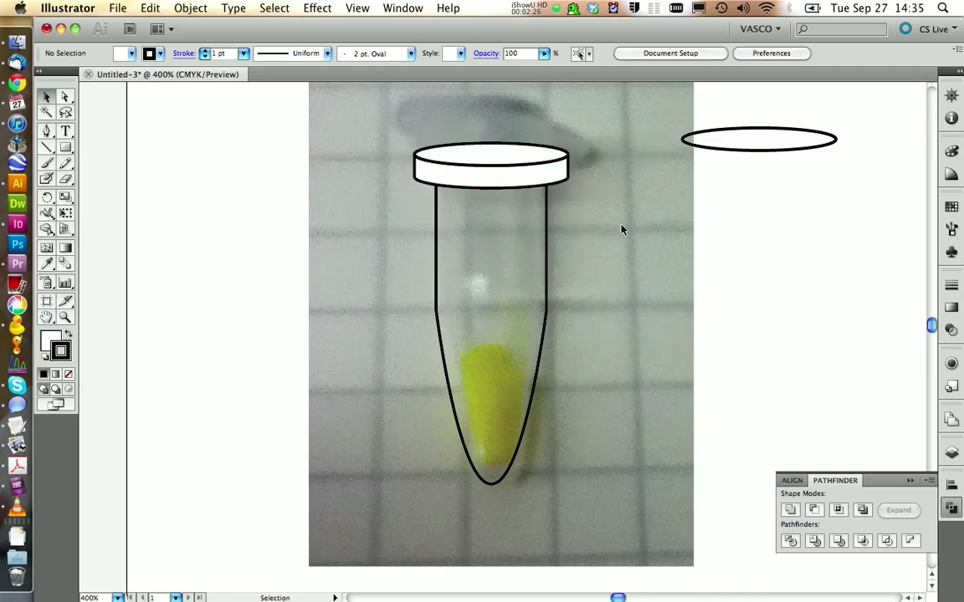
left_click(494, 171)
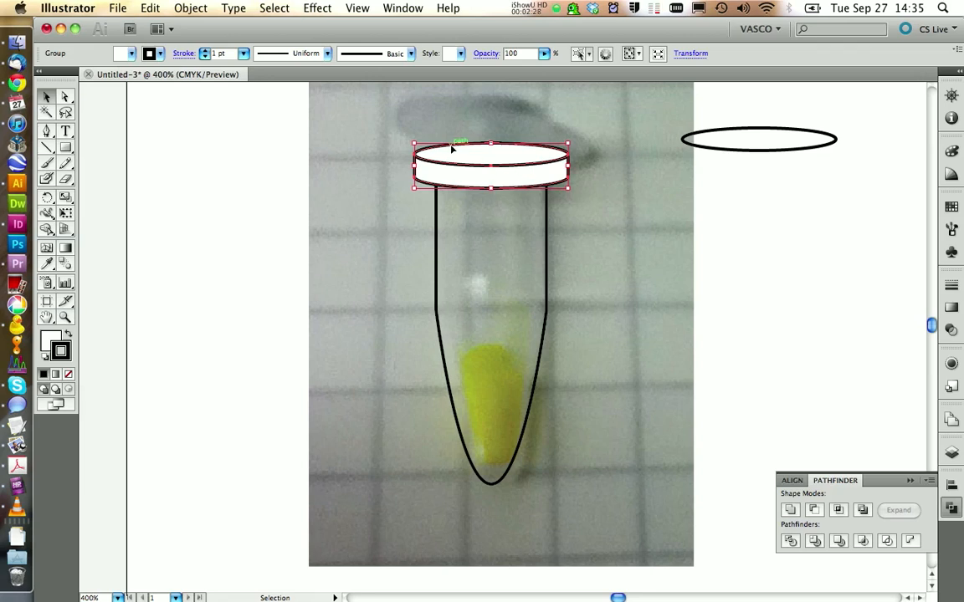
left_click_drag(412, 143, 431, 150)
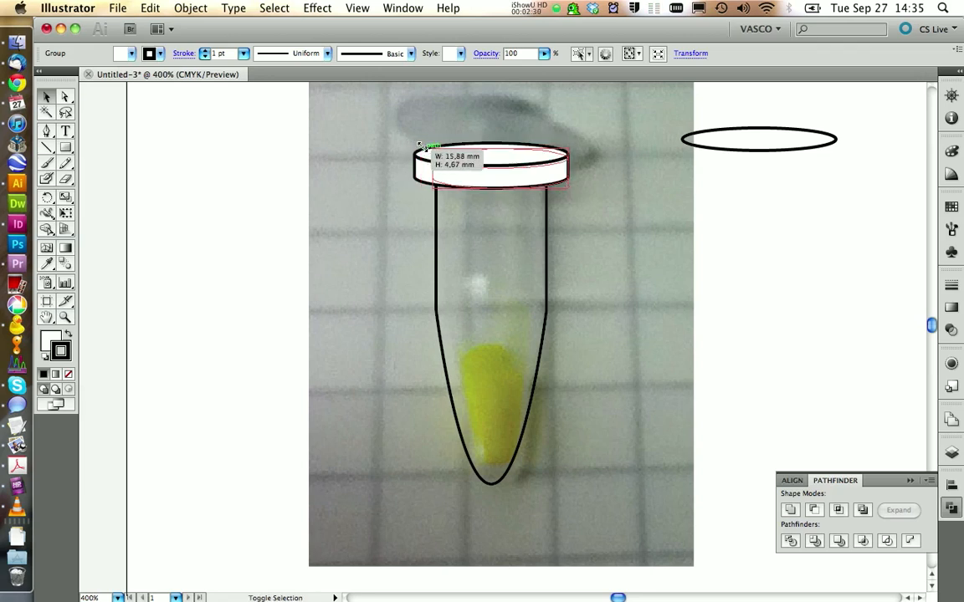
left_click(410, 134)
- Horizontally centre the lid and tube outline with Horizontal Align Center
left_click(548, 318, "shift")
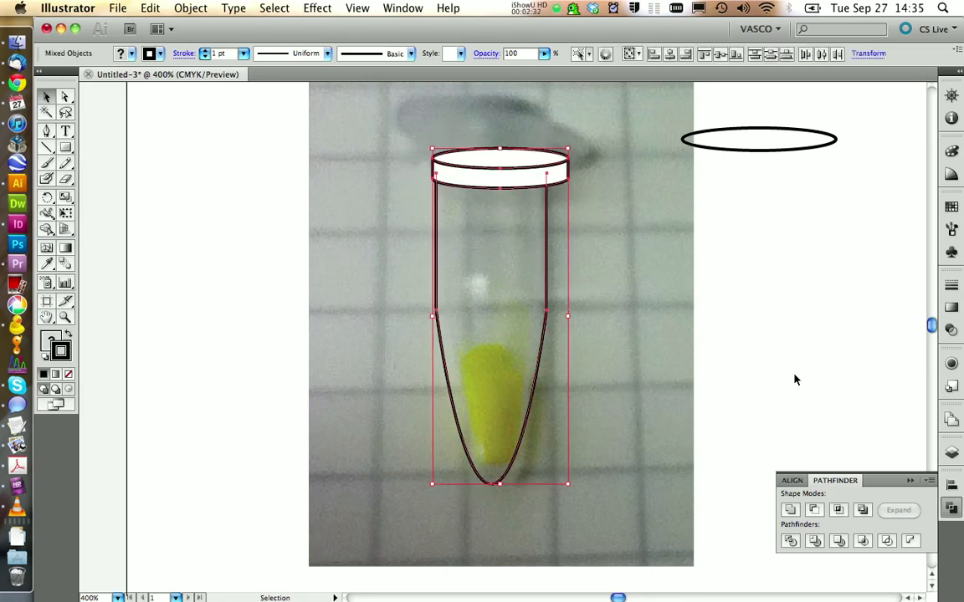
left_click(791, 480)
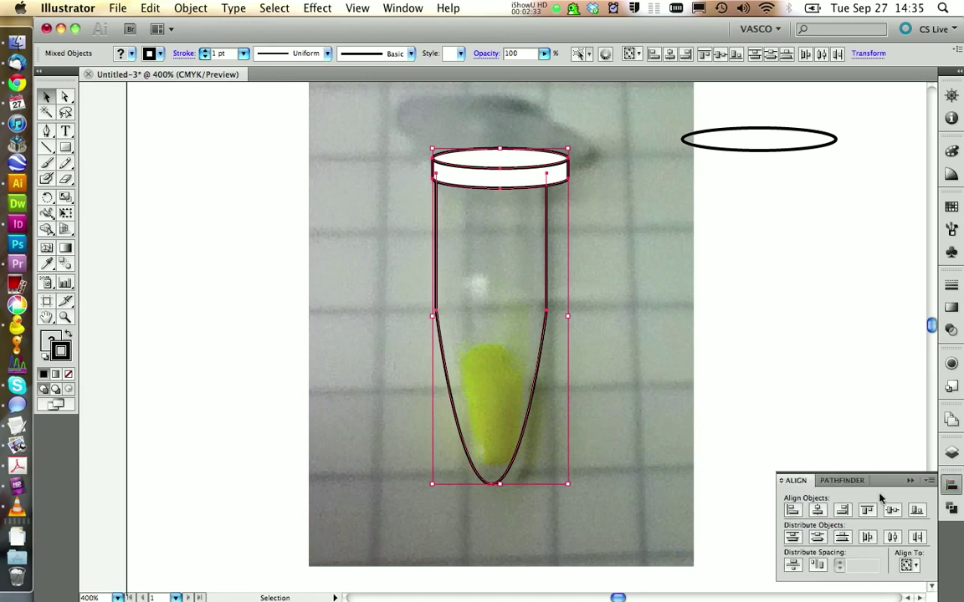
left_click(817, 511)
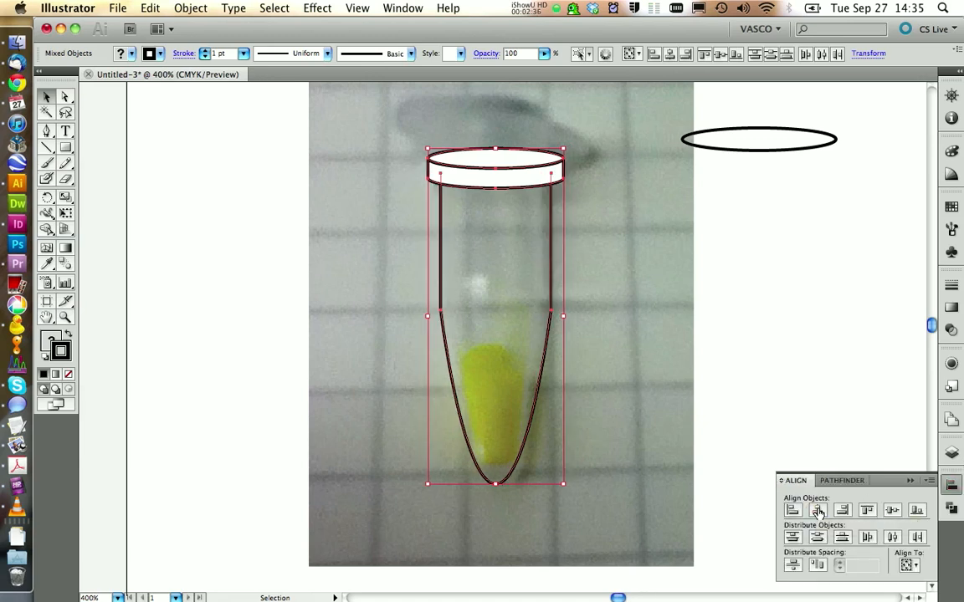
left_click(584, 246)
scroll(572, 218, "up", 3)
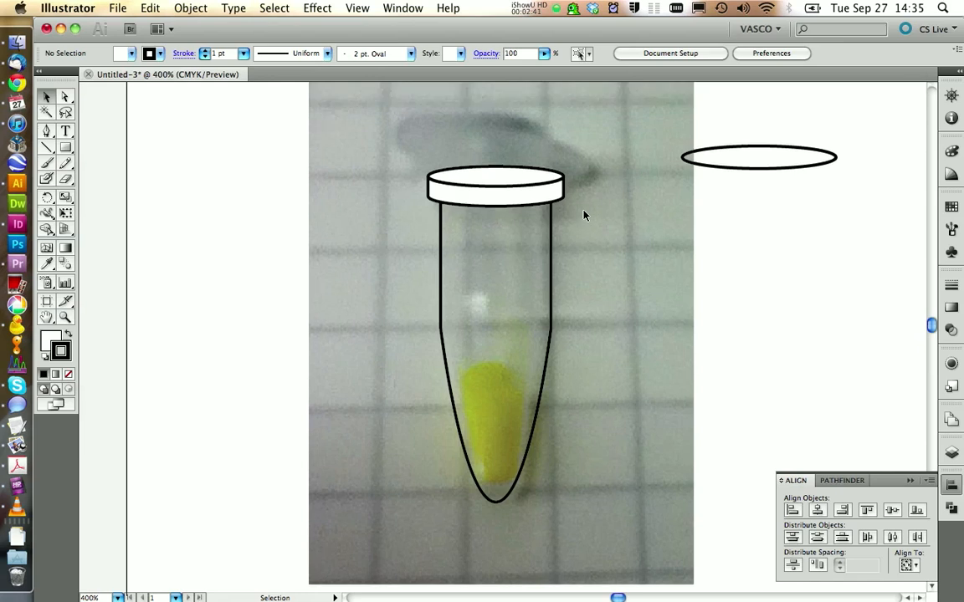
scroll(577, 218, "up", 2)
scroll(584, 217, "up", 3)
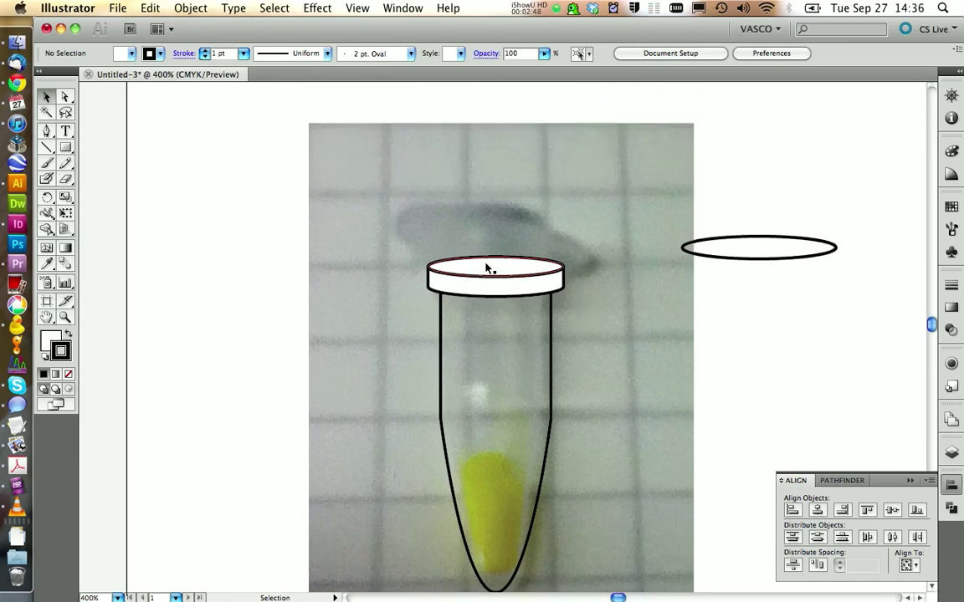
left_click(505, 283)
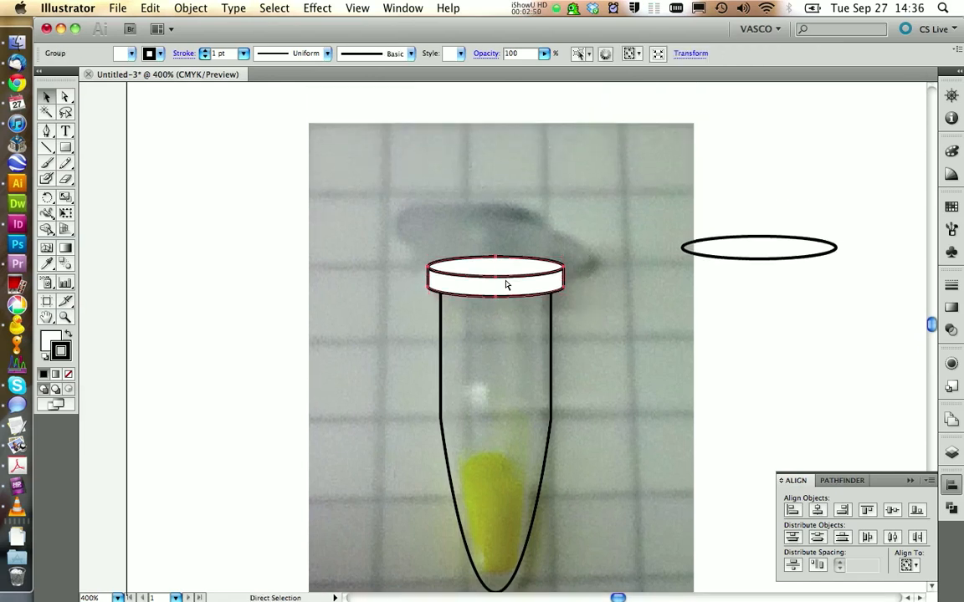
- Paste a duplicate of the lid and move it to float above the tube
key("super+c")
key("super+v")
left_click_drag(519, 335, 500, 182)
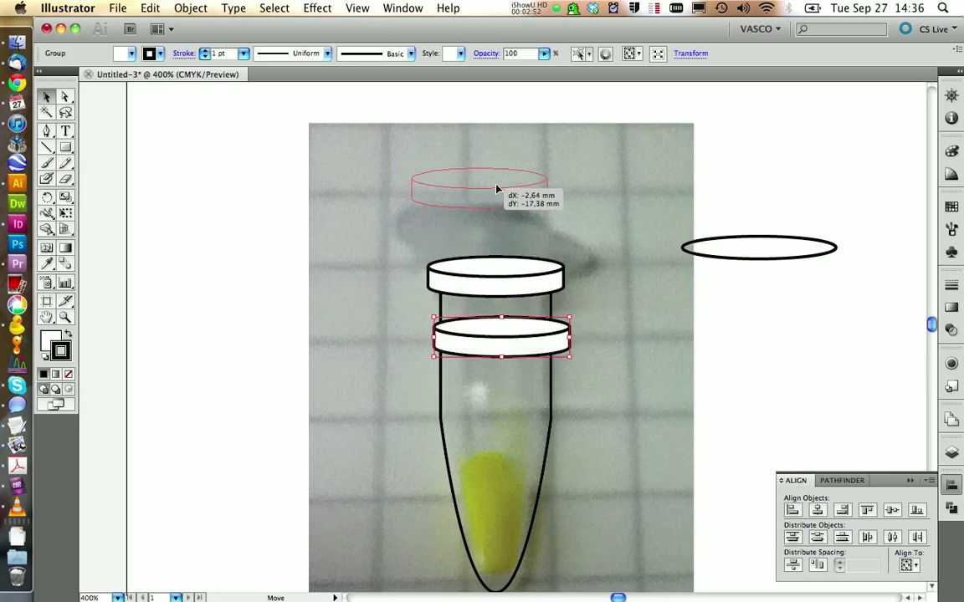
left_click(585, 213)
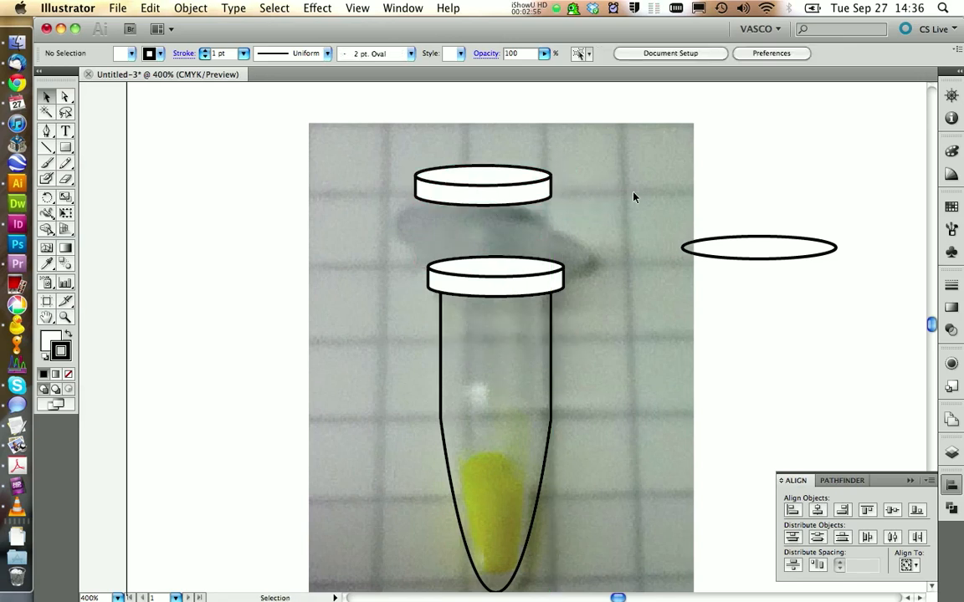
- Direct-select the upper lid's right anchor points and nudge them right to widen it slightly
left_click(66, 98)
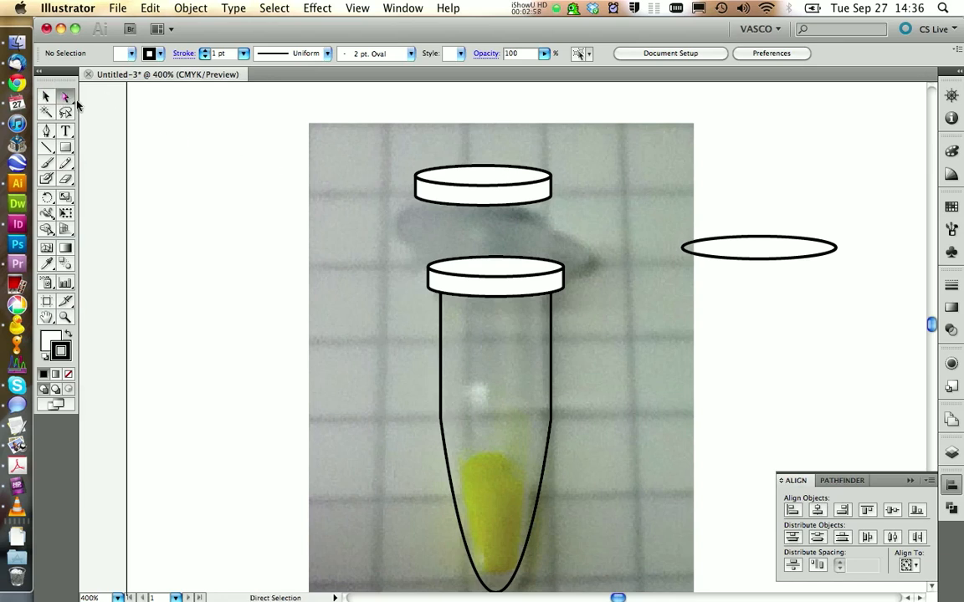
left_click_drag(527, 139, 613, 221)
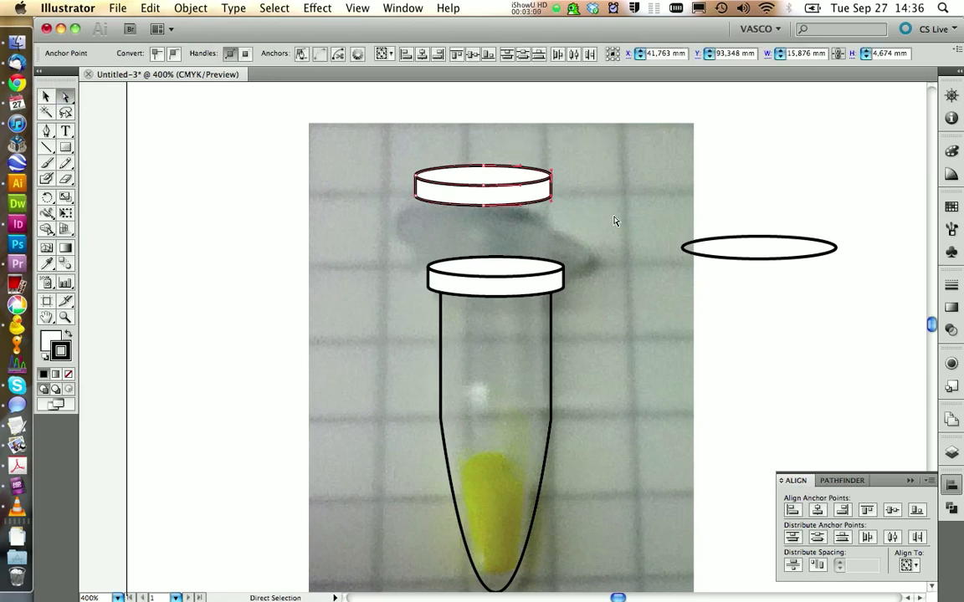
key("shift+Right")
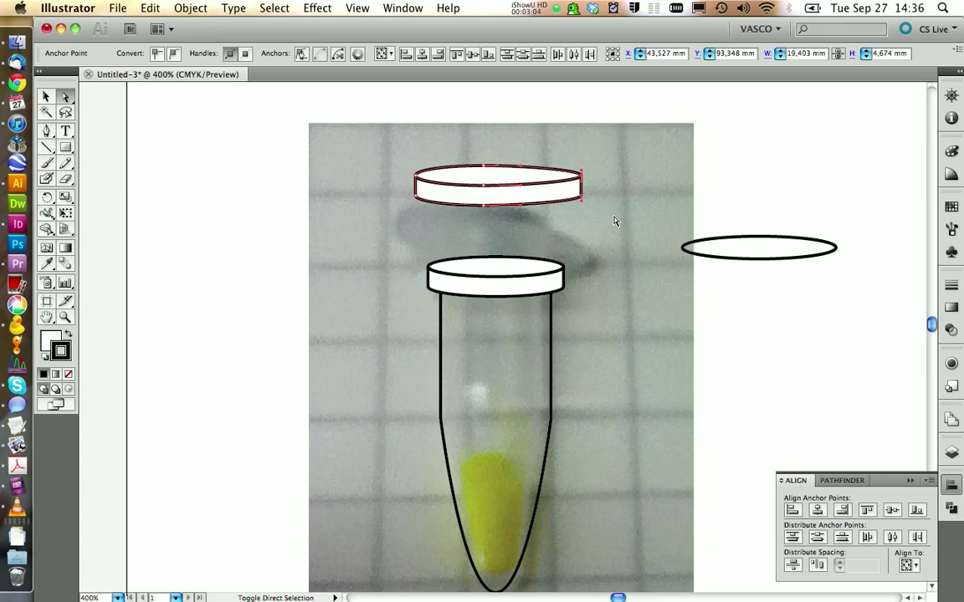
key("Left")
key("Left")
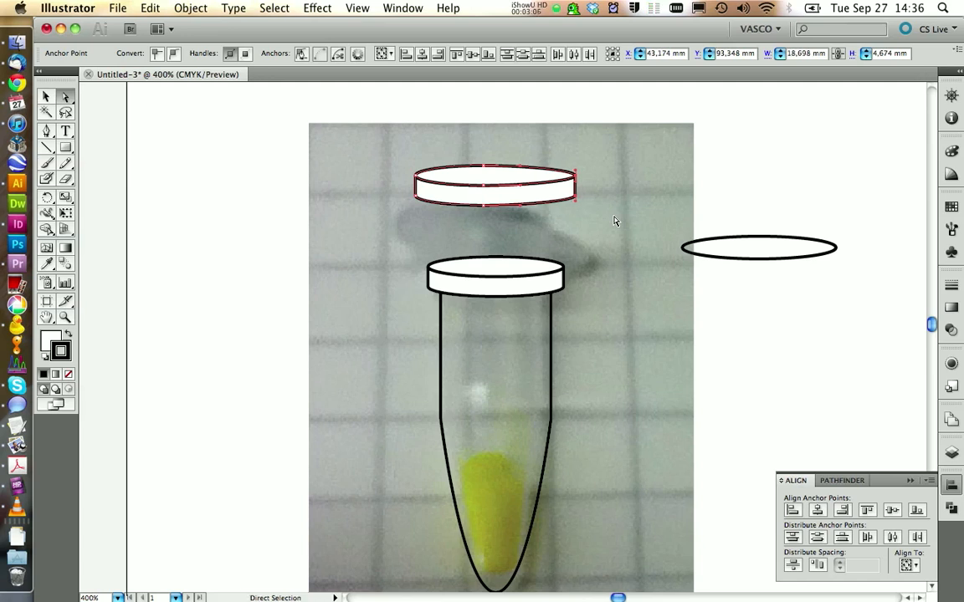
left_click(634, 274)
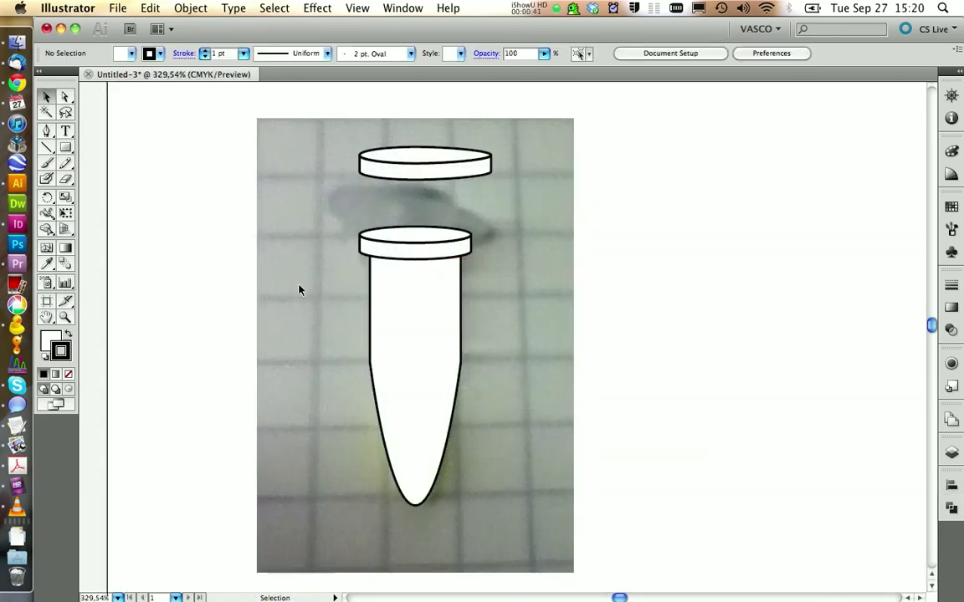
- Save the drawing to the Desktop as PCR.ai, accepting the Illustrator Options defaults
left_click(117, 8)
left_click(142, 173)
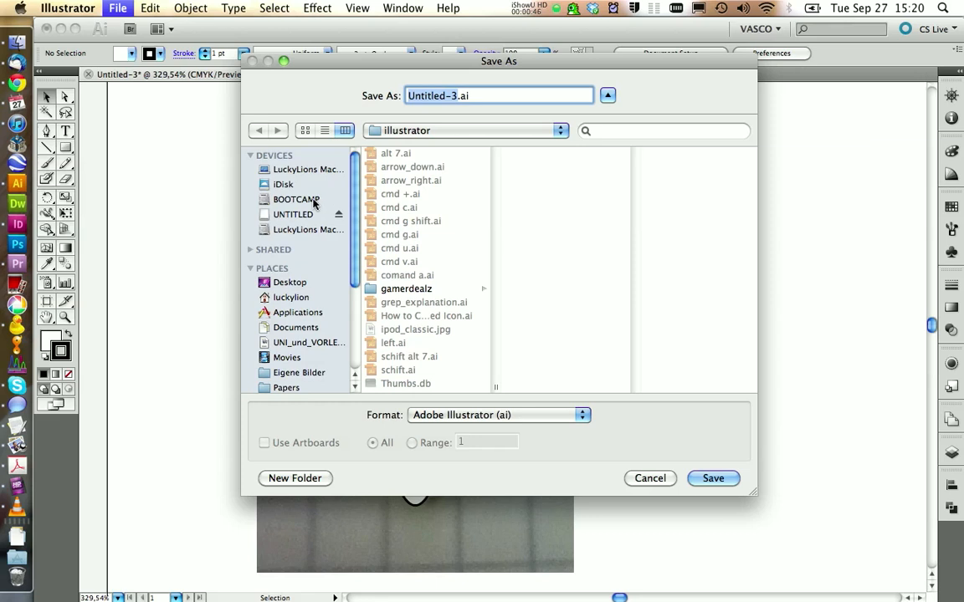
left_click(291, 282)
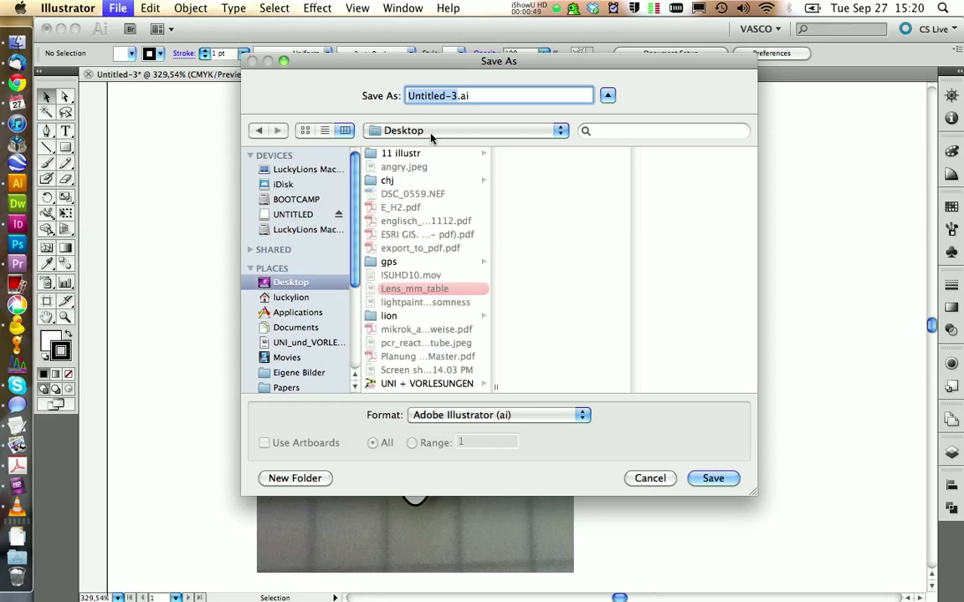
type("PCR")
key("Return")
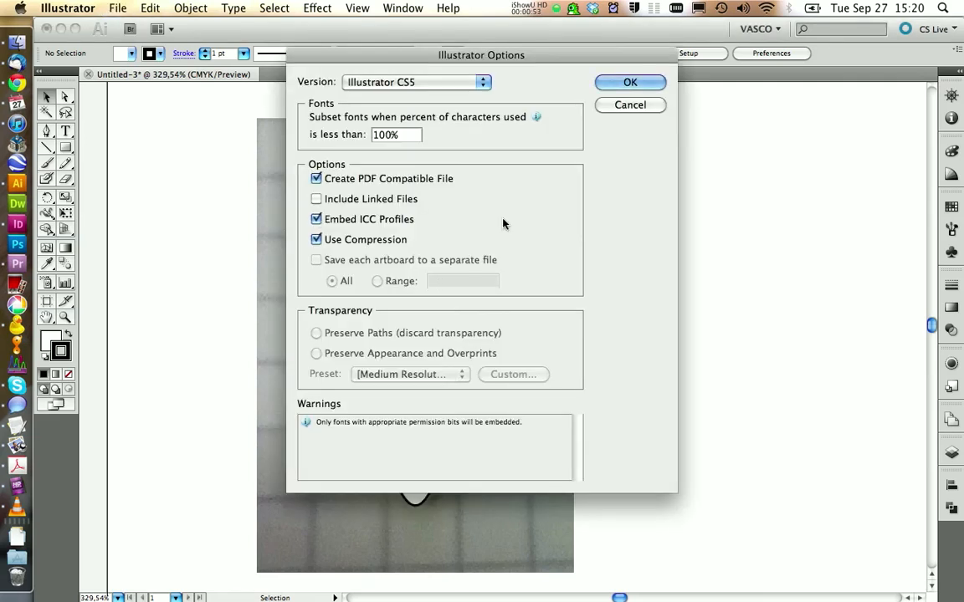
left_click(624, 102)
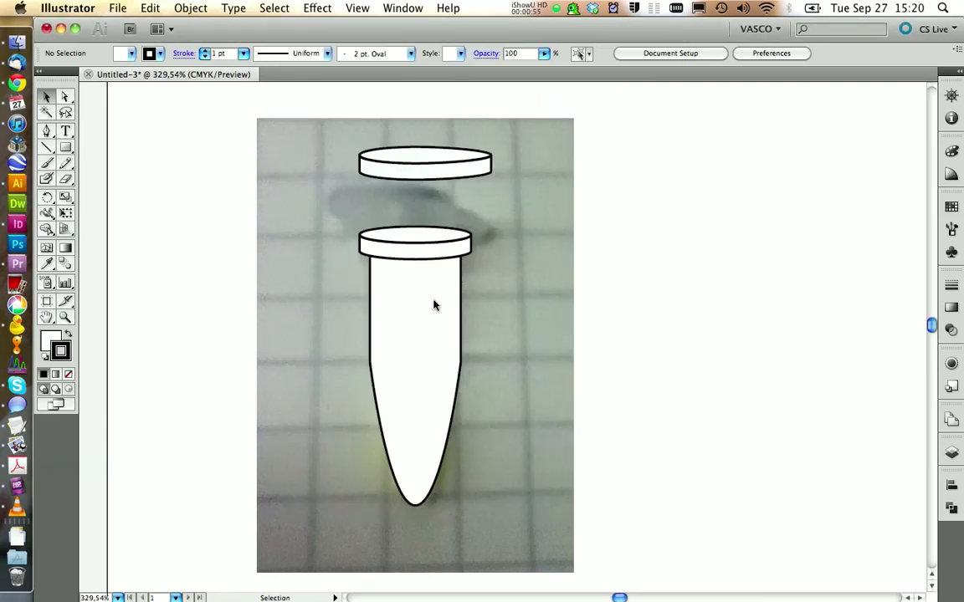
left_click(409, 297)
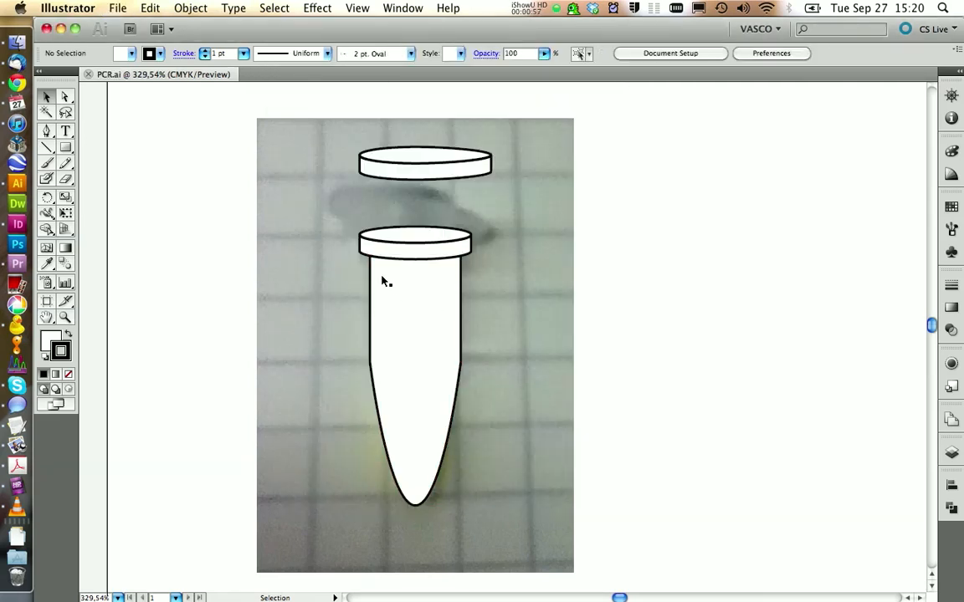
- Copy the tube body and cap and move the pasted copy right of the photo
left_click(417, 251)
left_click(415, 276)
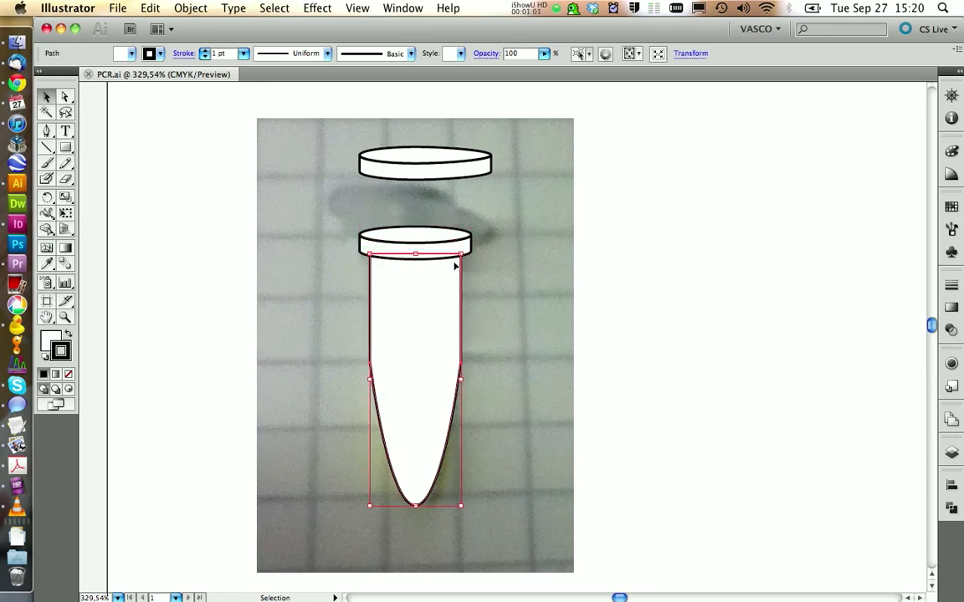
left_click_drag(355, 248, 430, 312)
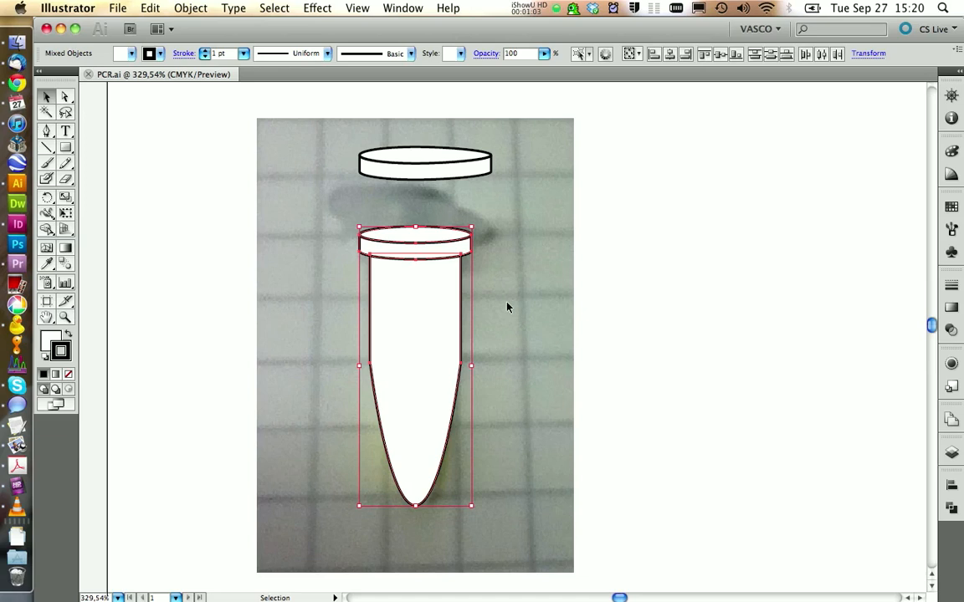
left_click(350, 210)
left_click_drag(351, 230, 511, 372)
key("super+c")
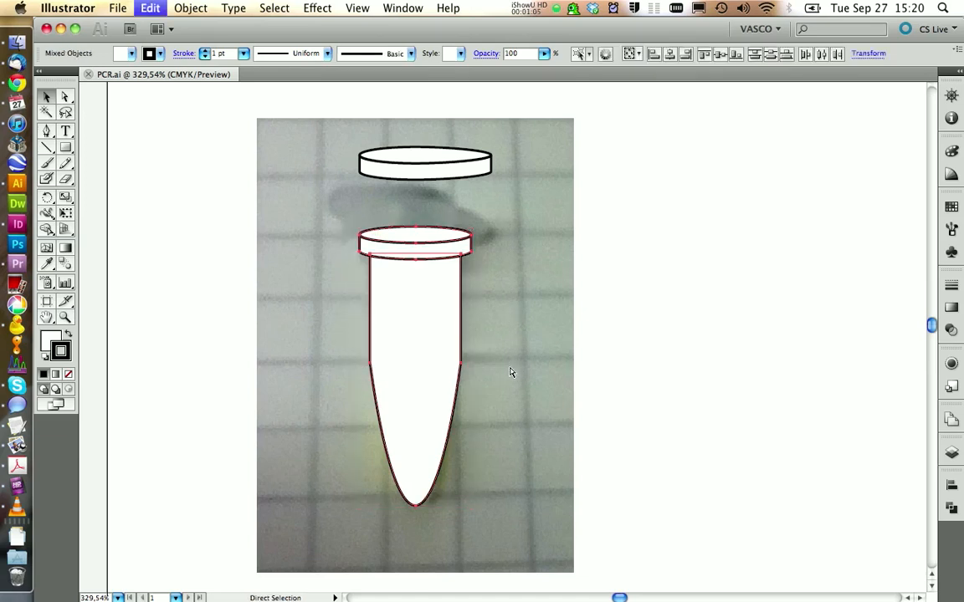
key("super+v")
key("v")
left_click_drag(531, 327, 727, 335)
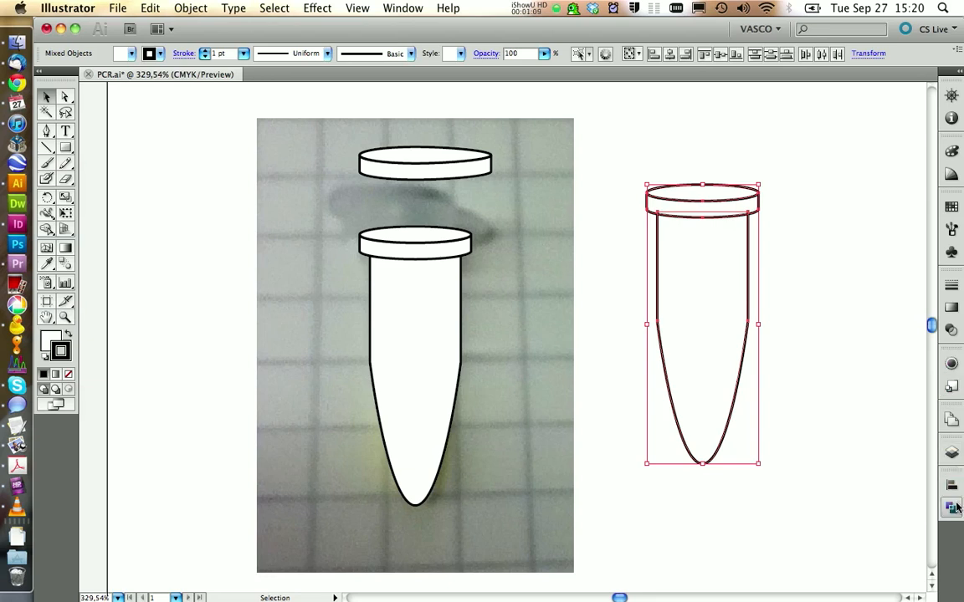
- Pathfinder Divide the tube copy and ungroup the resulting pieces
key("shift+super+F9")
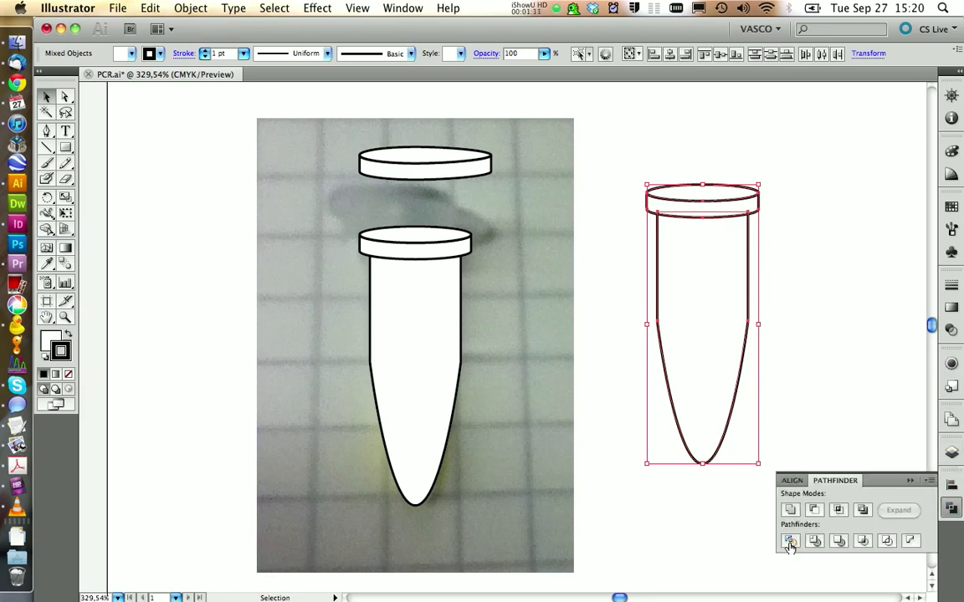
left_click(789, 545)
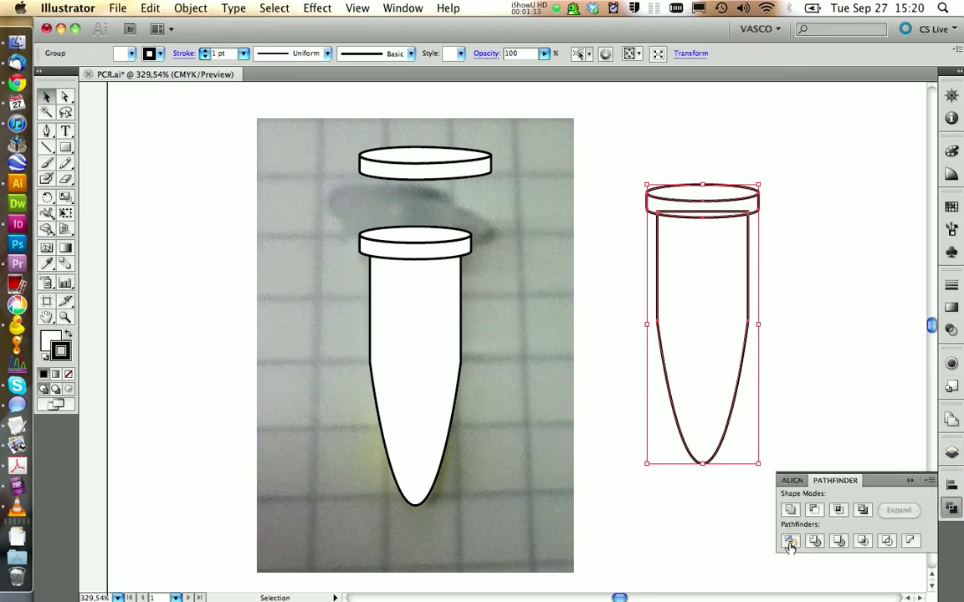
left_click(719, 276)
left_click(698, 251)
right_click(689, 250)
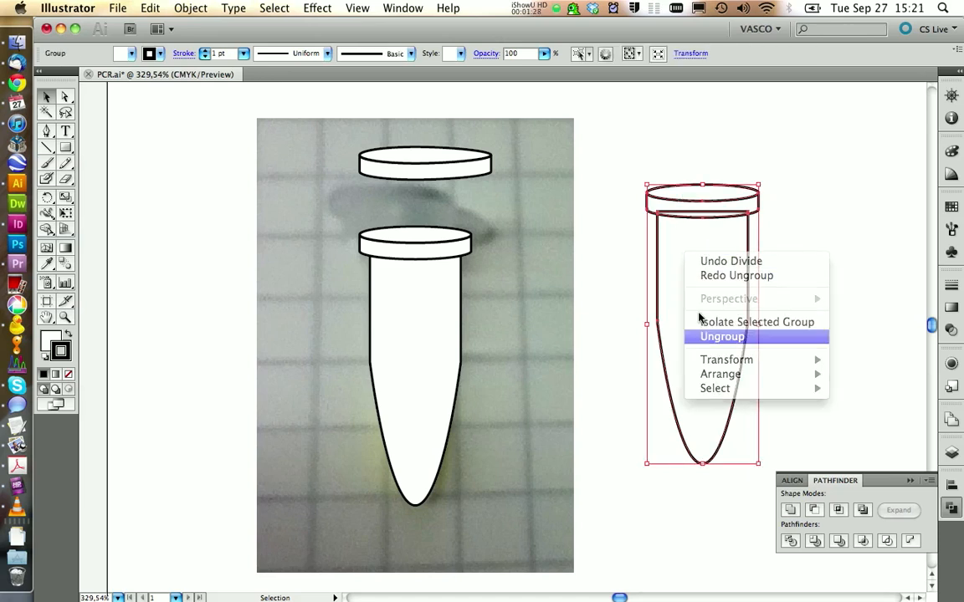
left_click(721, 336)
- Move the copied tube's body piece back onto the photo's tube, leaving the cap behind
left_click(671, 264)
left_click(494, 428)
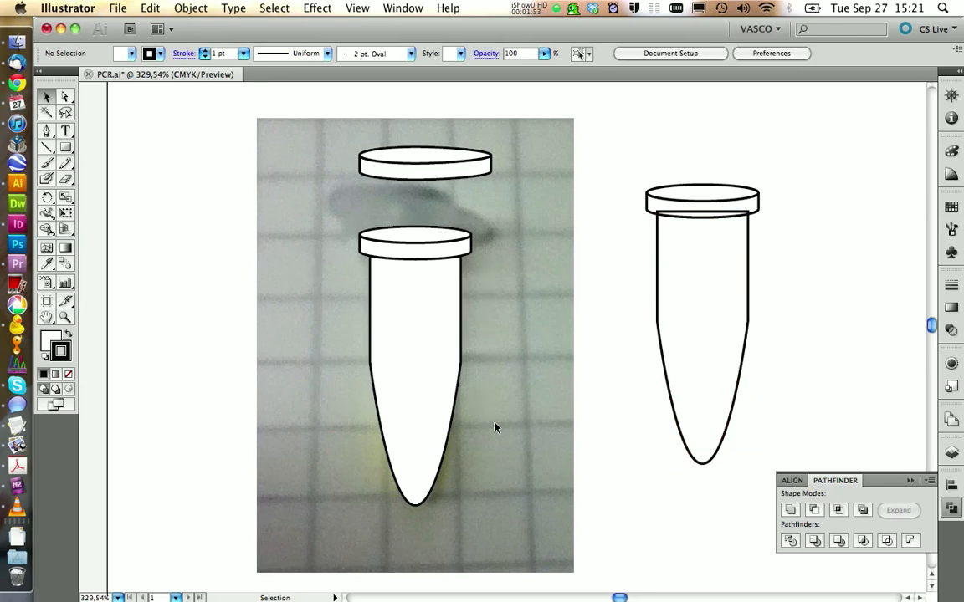
left_click(671, 288)
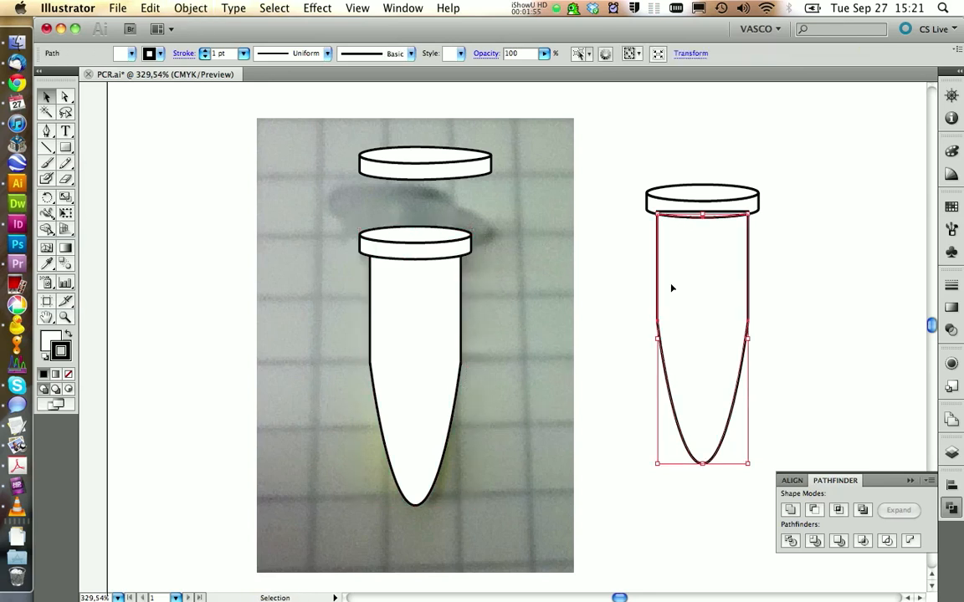
left_click_drag(671, 321, 387, 369)
- Select the tube body and cap ring and align them with an Align Objects button
left_click(256, 319)
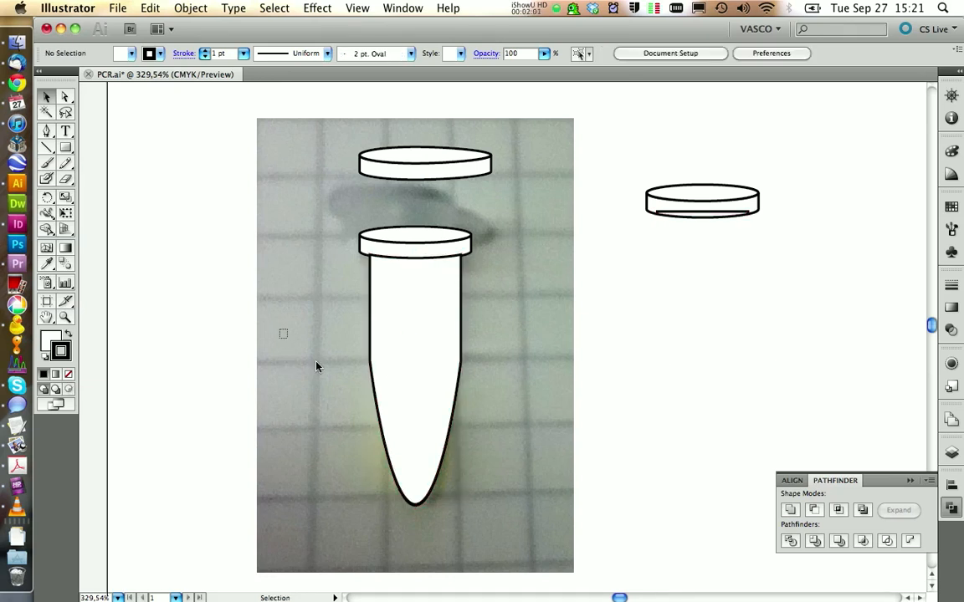
left_click_drag(256, 319, 453, 451)
left_click_drag(305, 329, 527, 527)
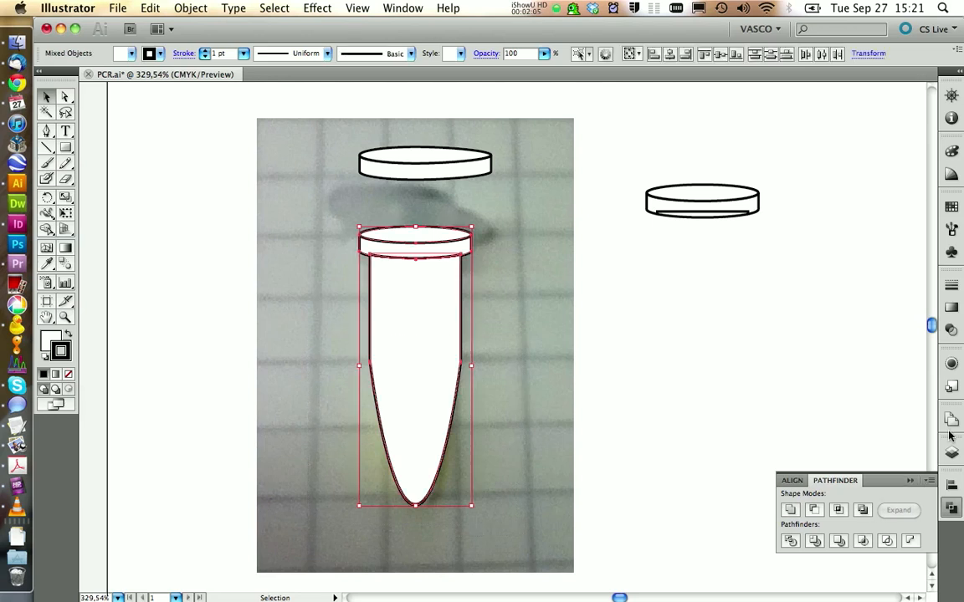
left_click(952, 488)
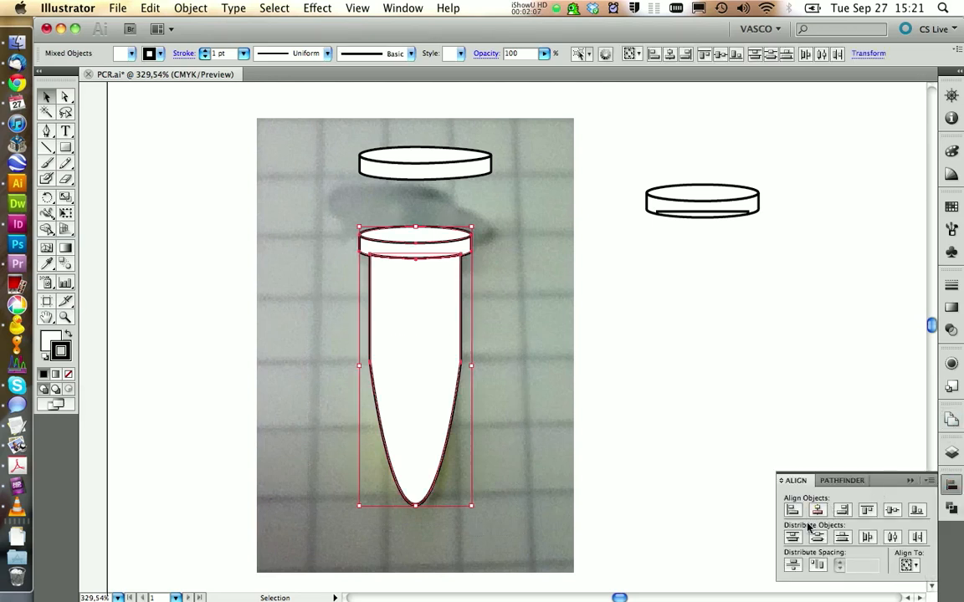
left_click(916, 511)
- Select only the tube body and show the Layers panel with F7
left_click(614, 391)
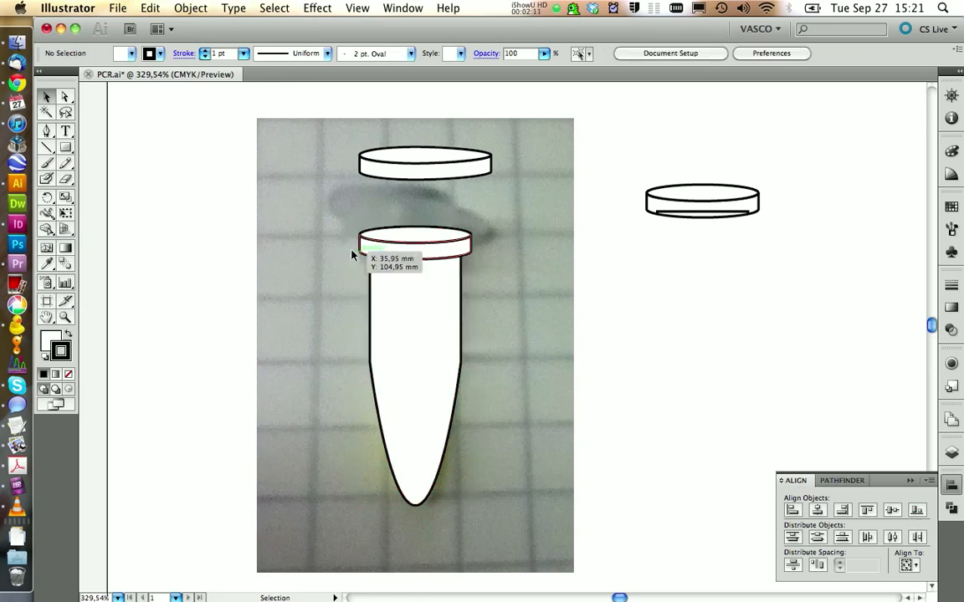
left_click(428, 309)
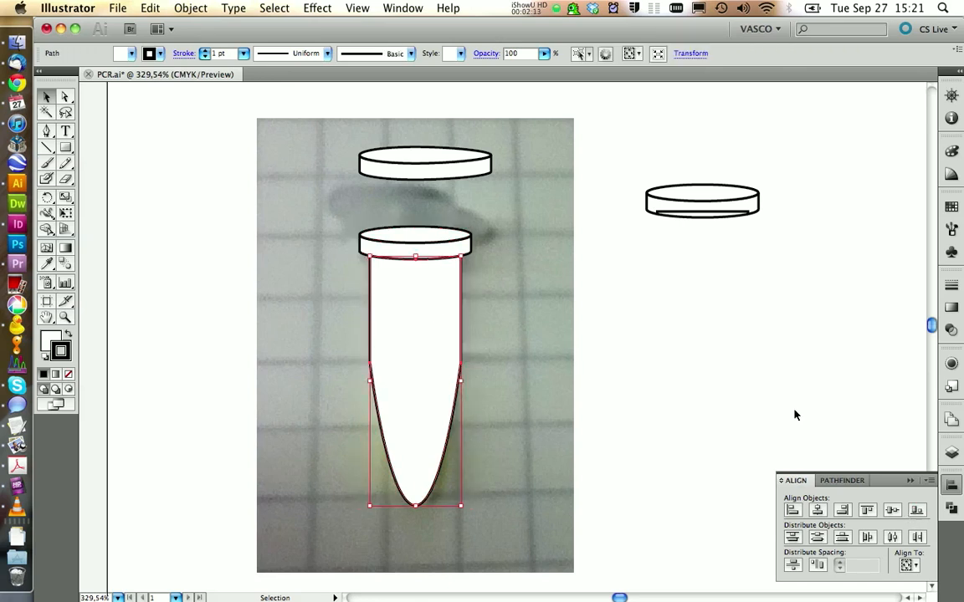
key("F7")
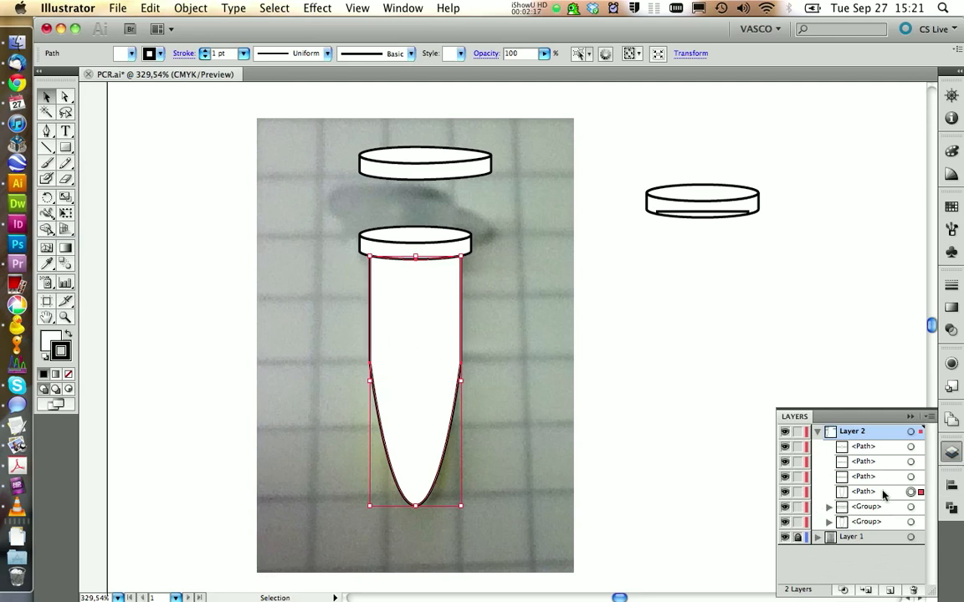
- Lock the body path in Layers, then ungroup the centre tube outline
left_click(798, 493)
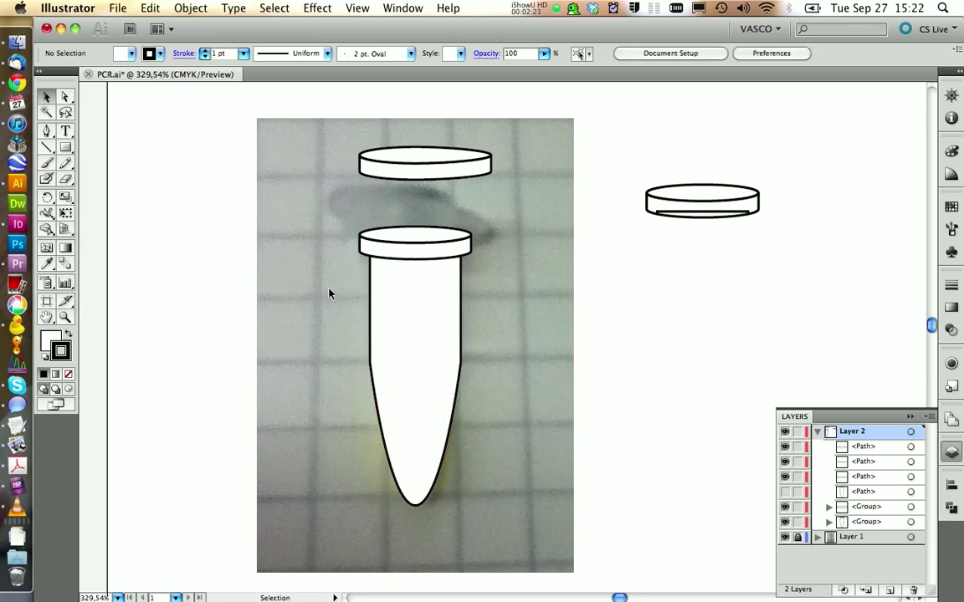
left_click(437, 284)
right_click(435, 285)
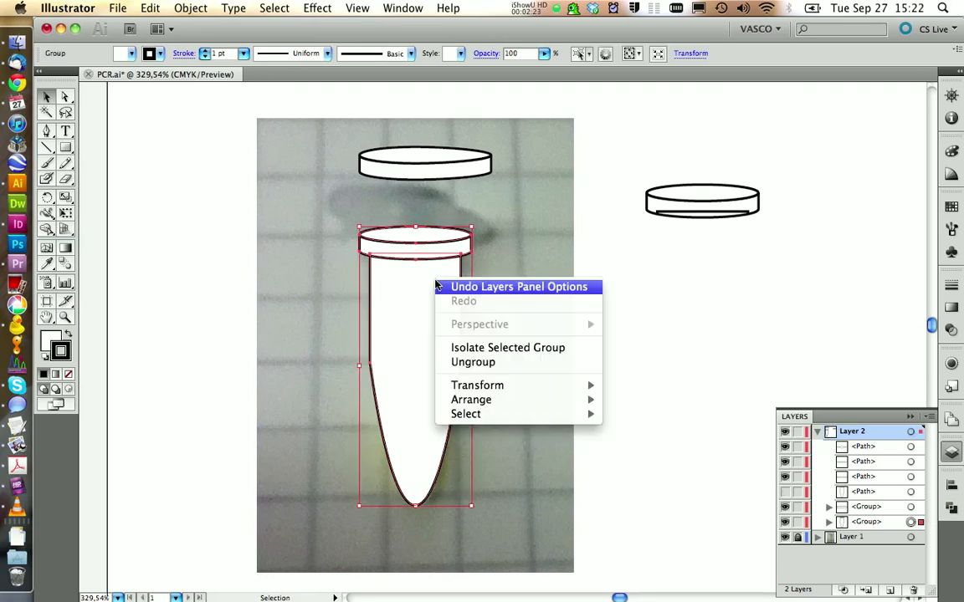
left_click(473, 361)
- Delete the extra tube body path to reveal the photo, then show the body layer again
left_click(423, 316)
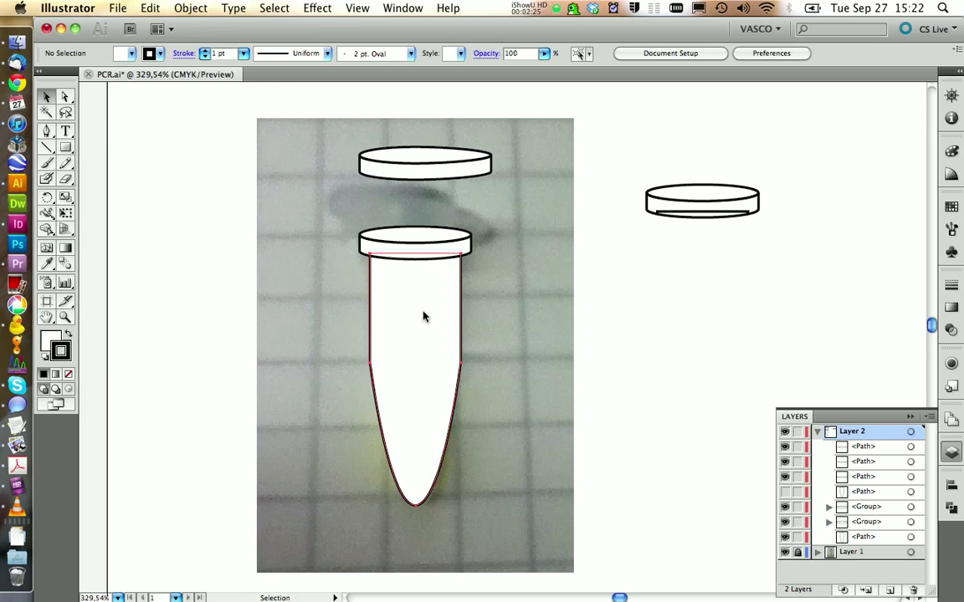
key("Delete")
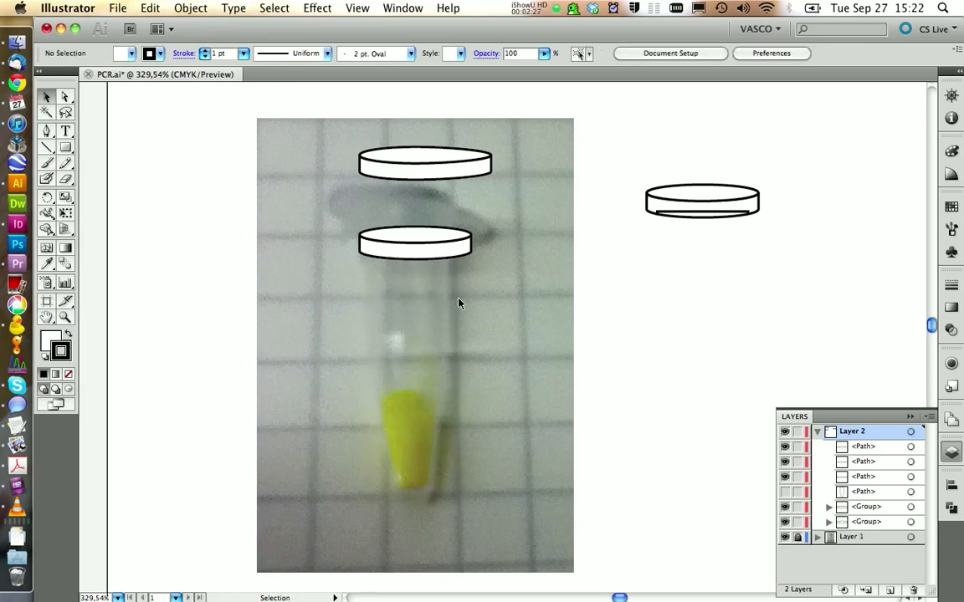
left_click(785, 492)
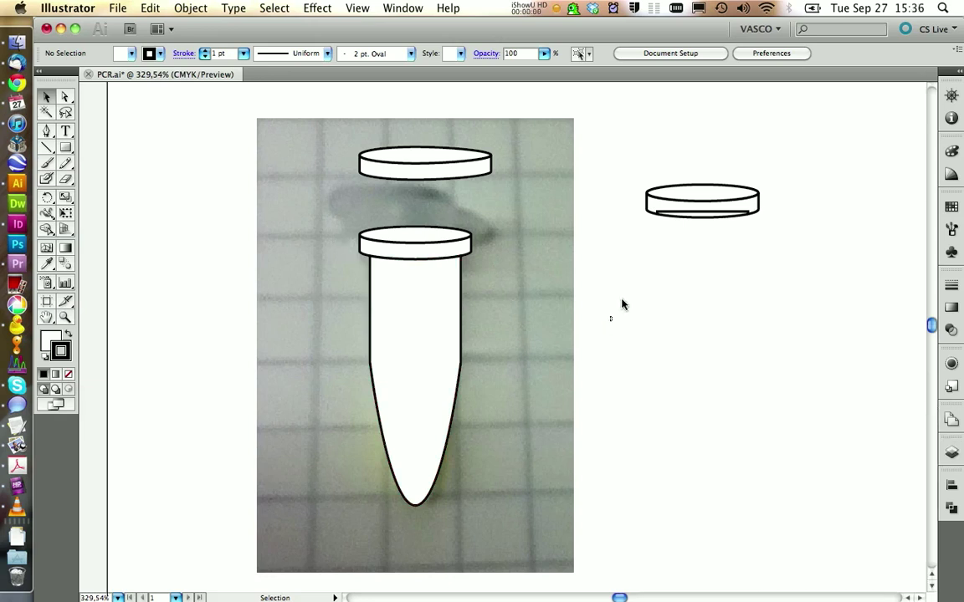
- Delete the stray oval on the right
left_click_drag(615, 311, 795, 159)
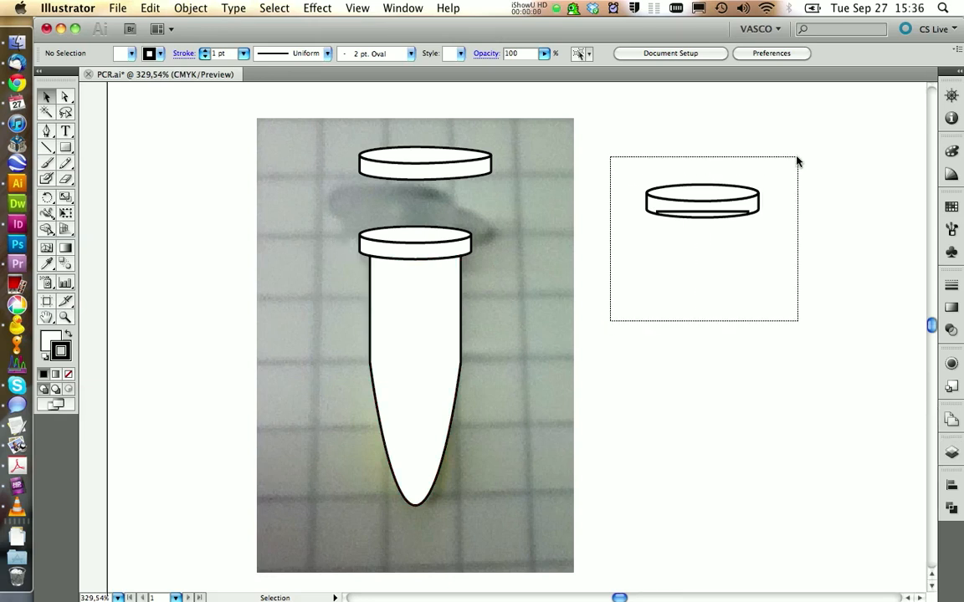
key("Delete")
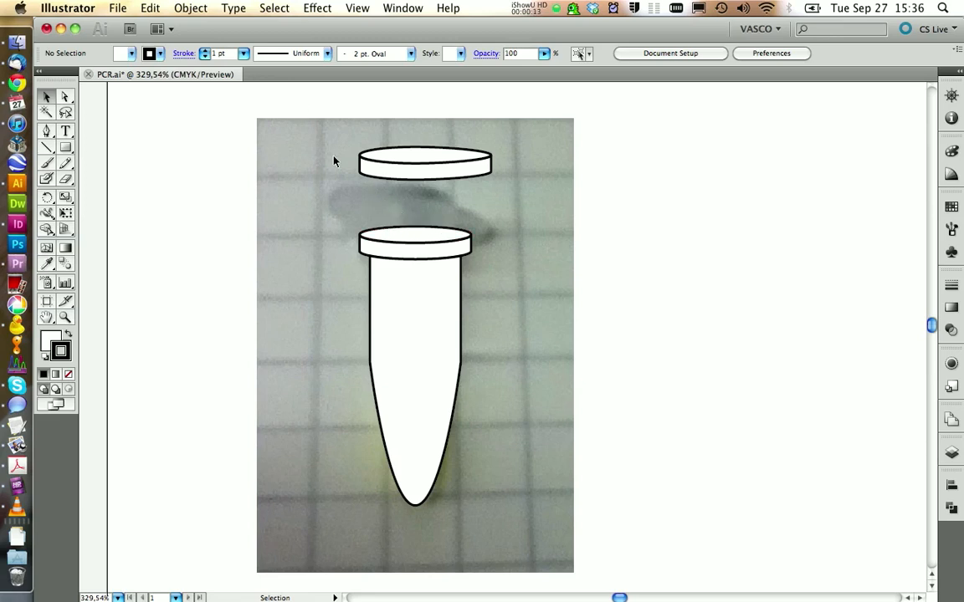
- Copy the tube with both caps and place the duplicate left of the photo
left_click_drag(333, 161, 585, 519)
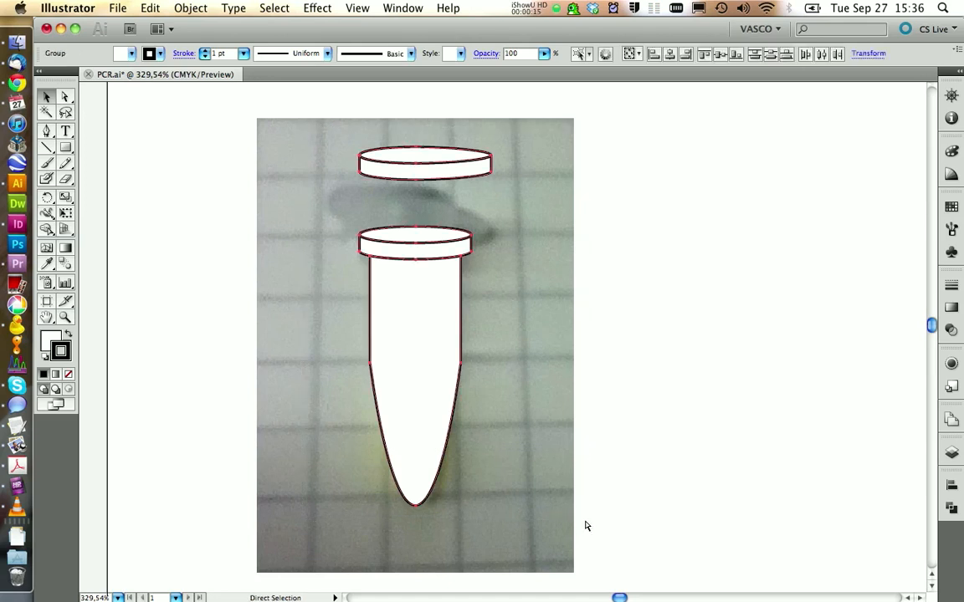
key("super+c")
key("super+v")
left_click_drag(494, 368, 134, 352)
left_click(278, 300)
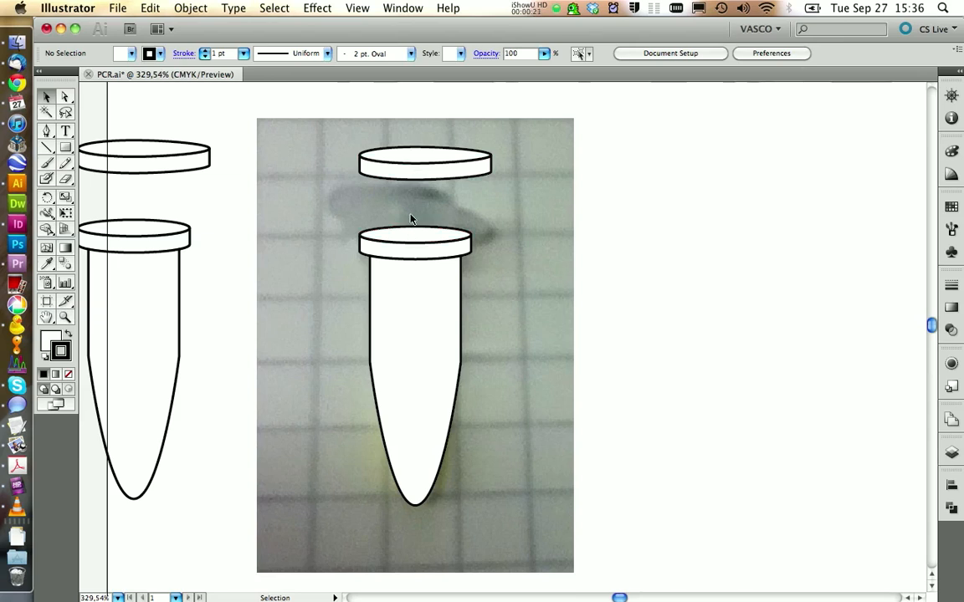
left_click(421, 245)
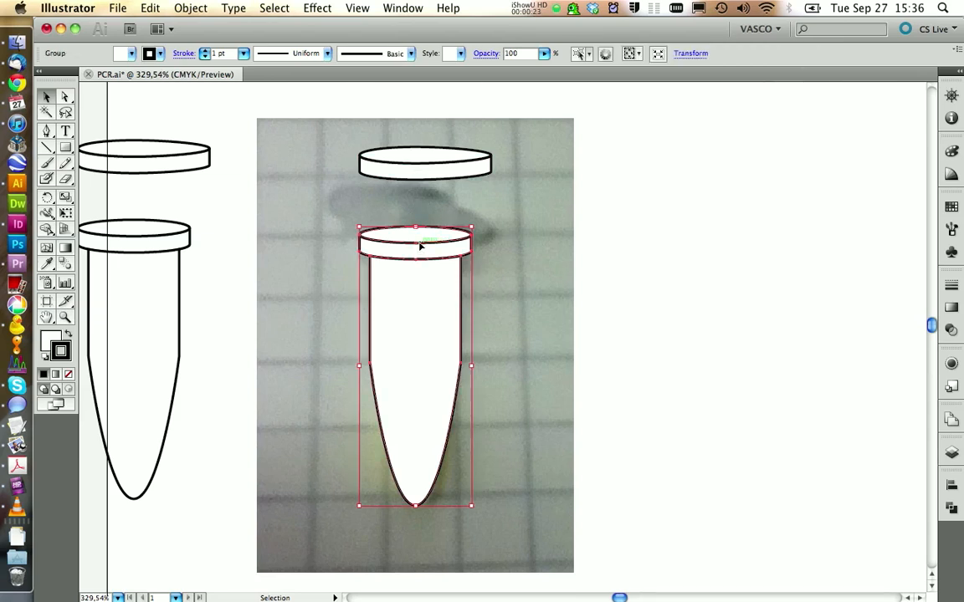
- Ungroup the centre tube, copy its top rim ellipse and move the paste right of the photo
right_click(420, 245)
left_click(460, 323)
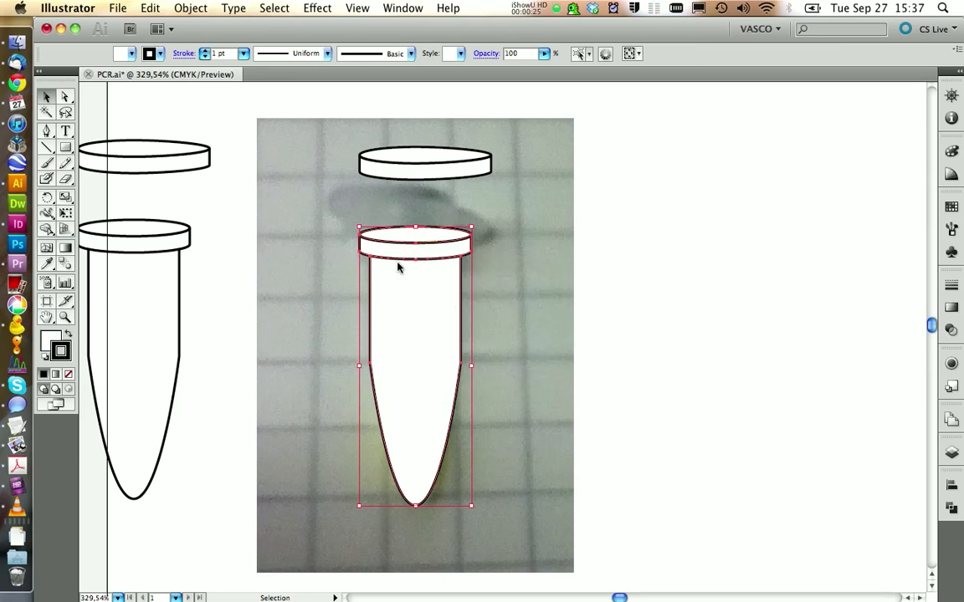
left_click(317, 249)
left_click(410, 253)
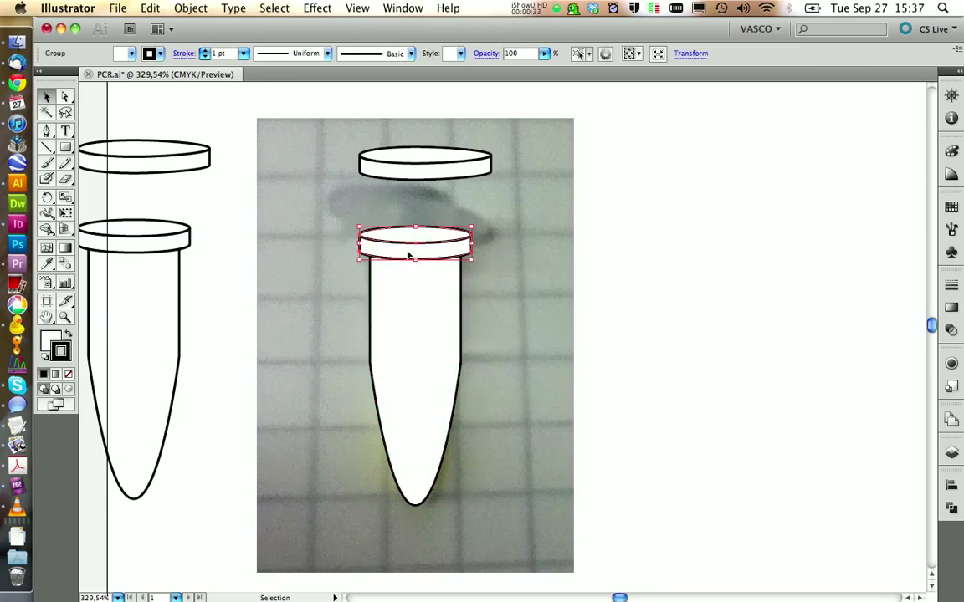
key("a")
key("super+c")
key("super+v")
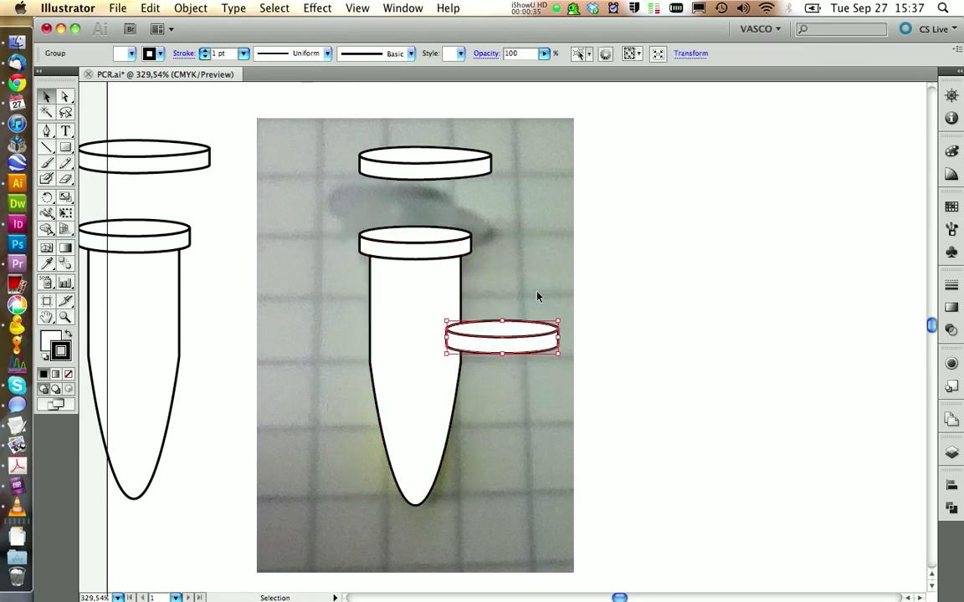
left_click_drag(540, 338, 694, 197)
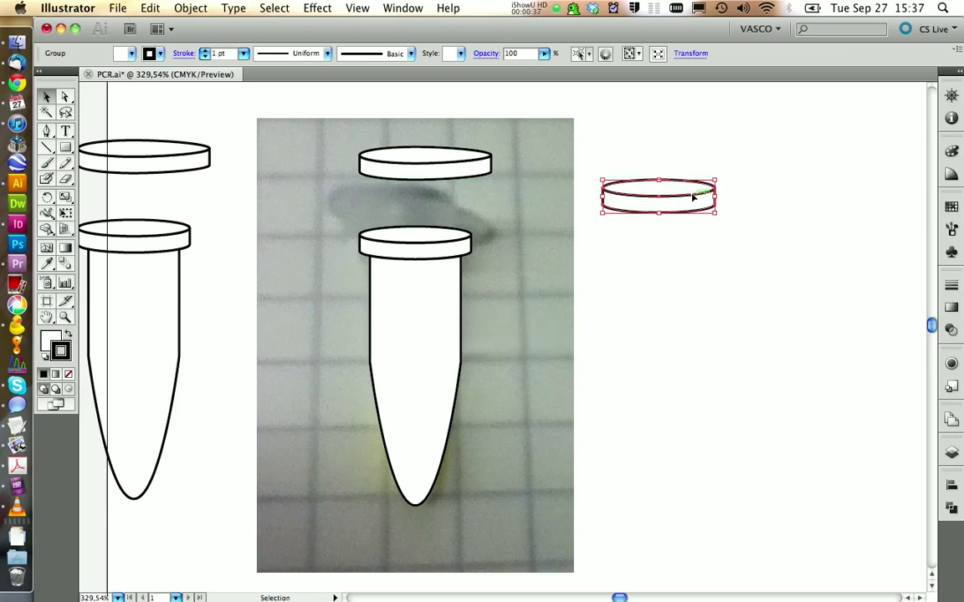
- Toggle Smart Guides (Cmd+U), scale the rim copy smaller and set it right of the photo
key("a")
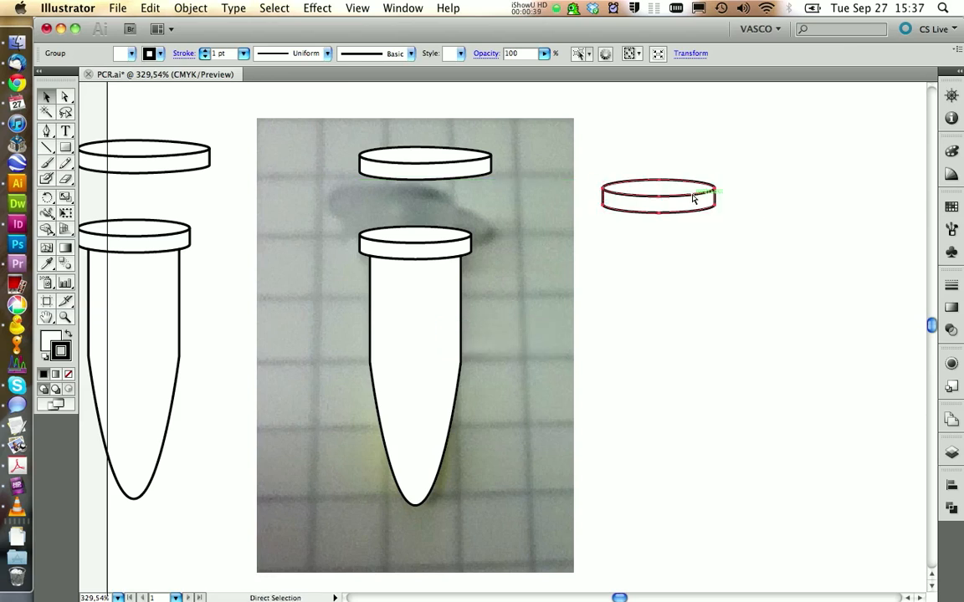
key("v")
key("super+u")
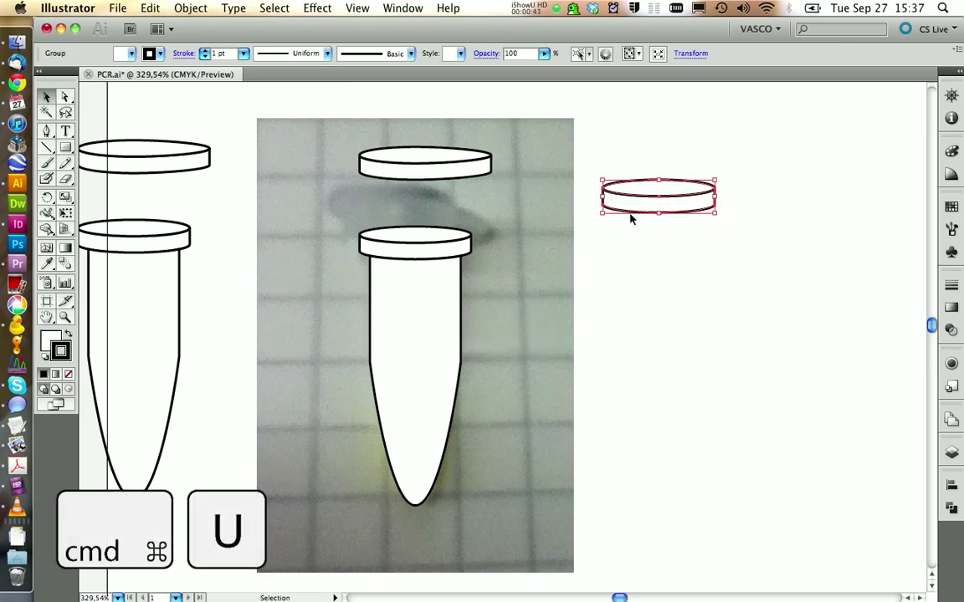
mouse_move(604, 182)
left_mouse_down()
mouse_move(707, 208)
mouse_move(450, 233)
left_mouse_up()
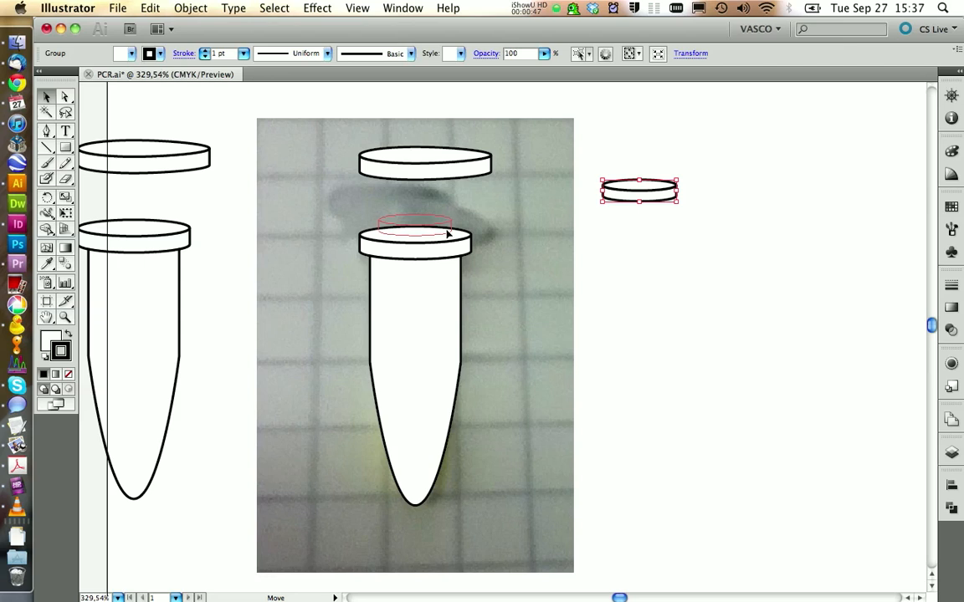
left_click(639, 271)
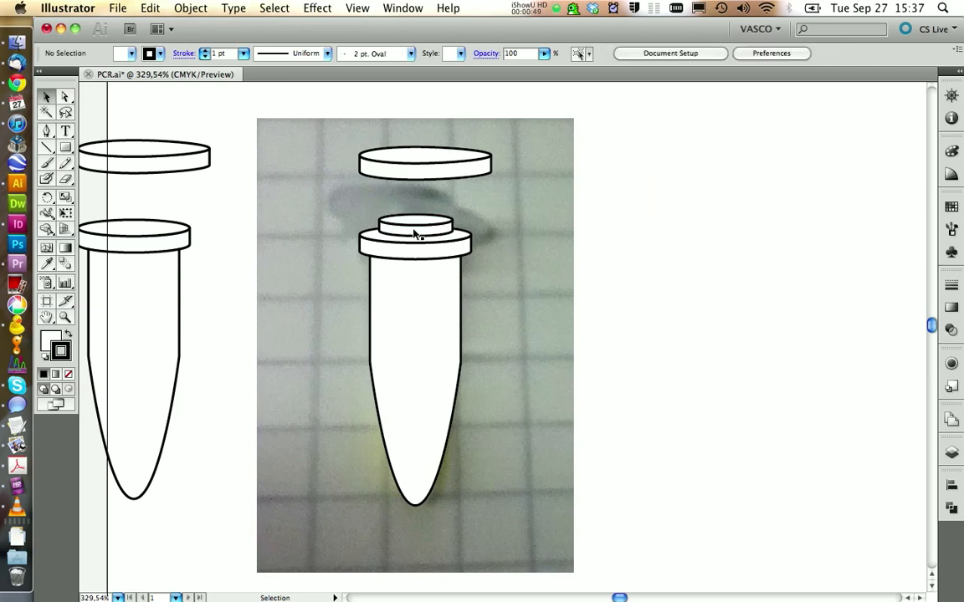
left_click_drag(416, 230, 696, 198)
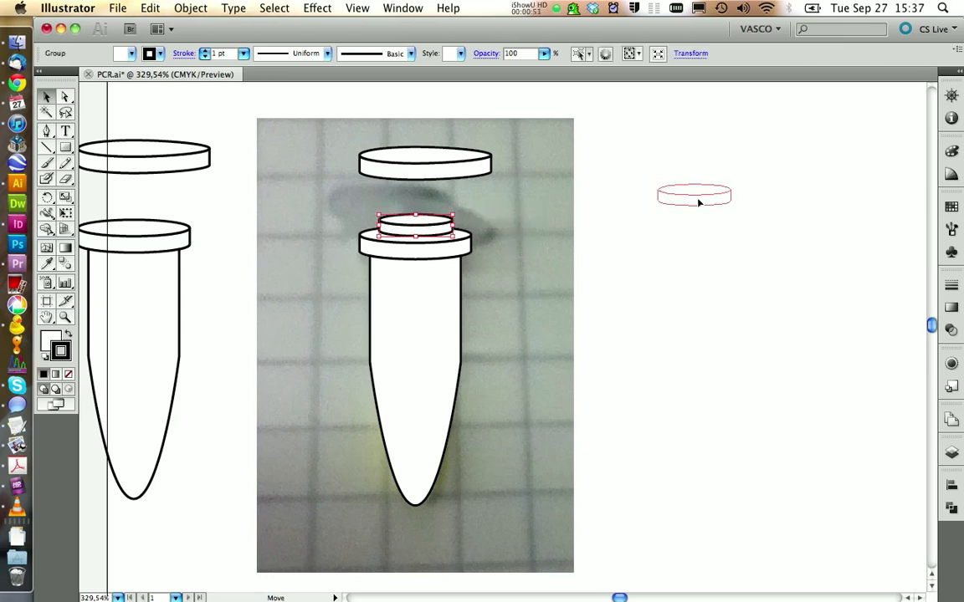
left_click(705, 258)
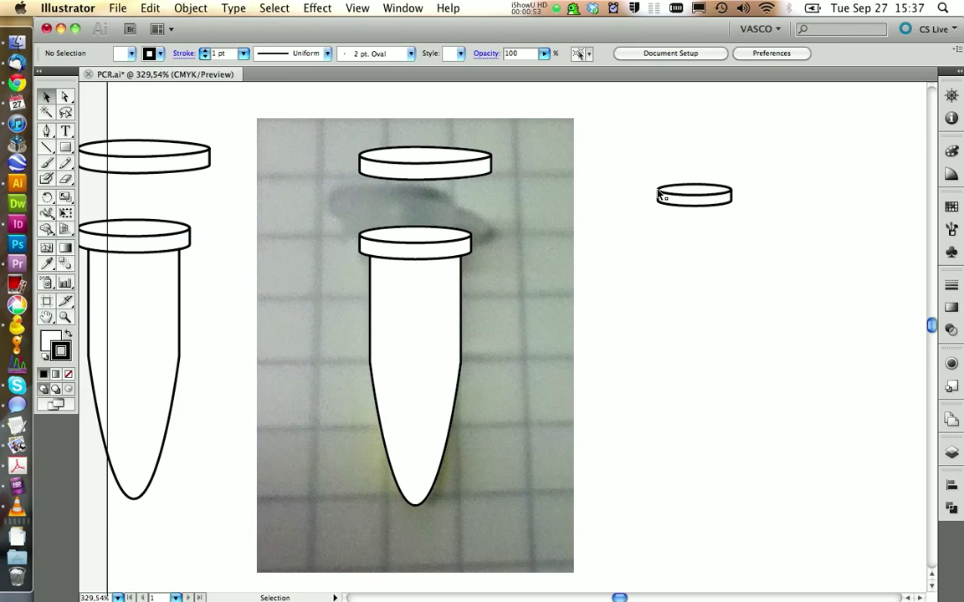
- Direct-select the small ellipse's top anchors and raise them with Shift+Up twice to make it taller
left_click(65, 96)
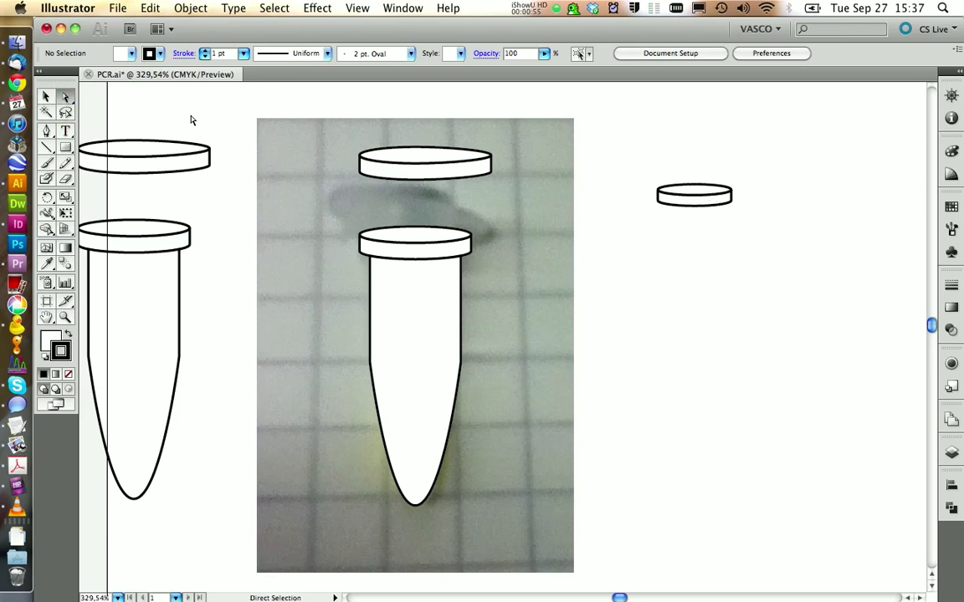
left_click_drag(621, 162, 781, 201)
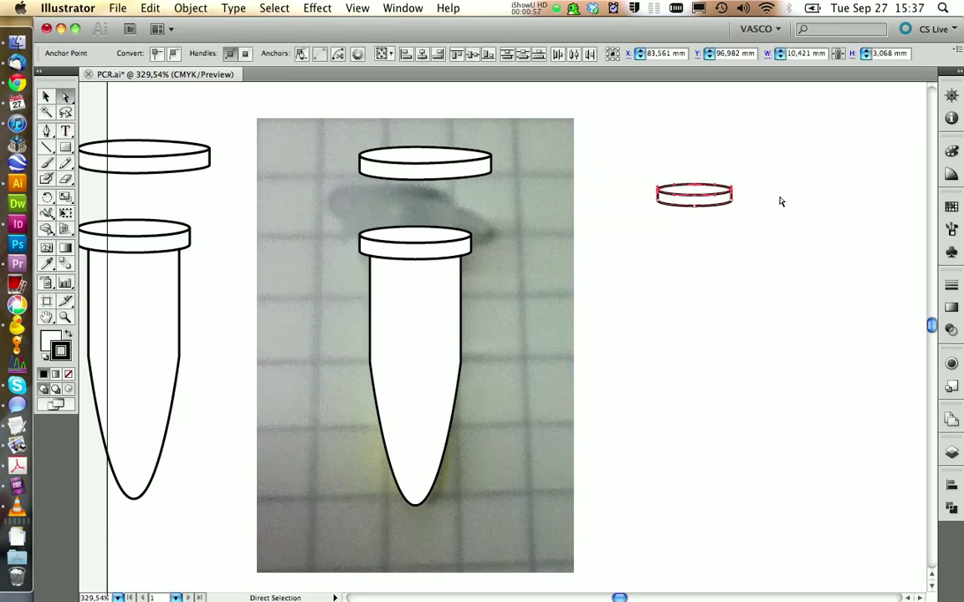
key("shift+Up")
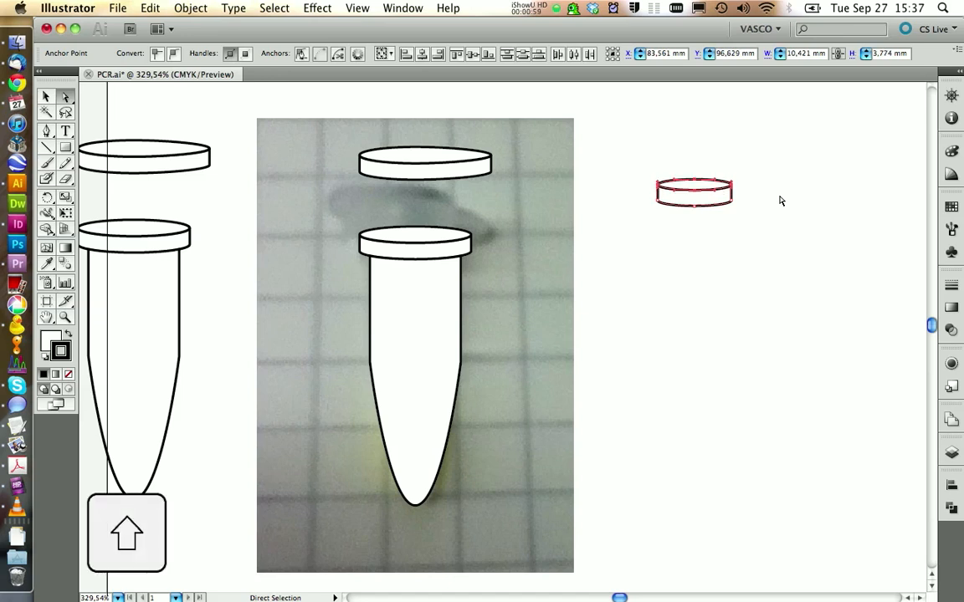
key("shift+Up")
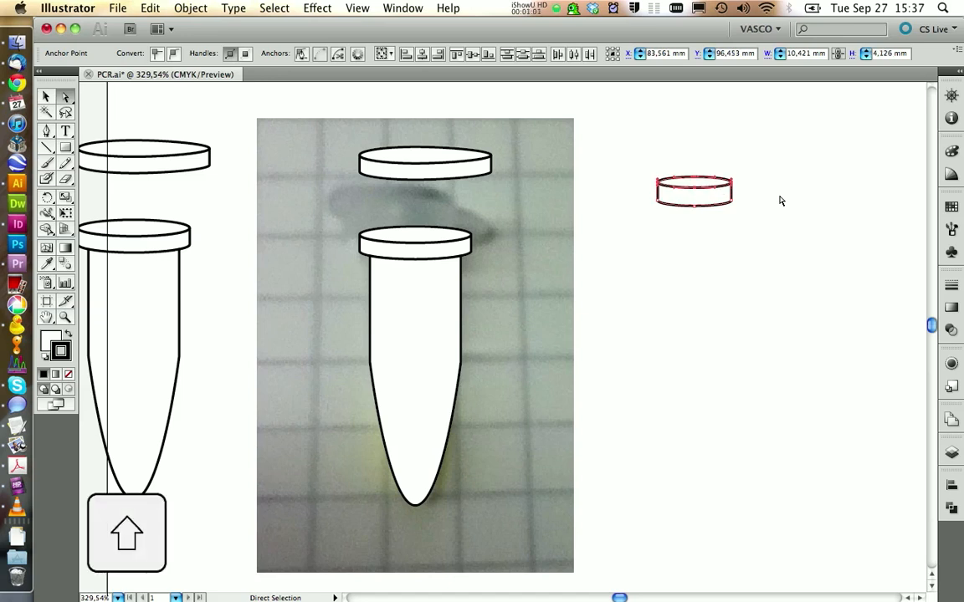
- Move the small cap onto the top of the detached lid above the tube
key("v")
left_click_drag(748, 154, 653, 243)
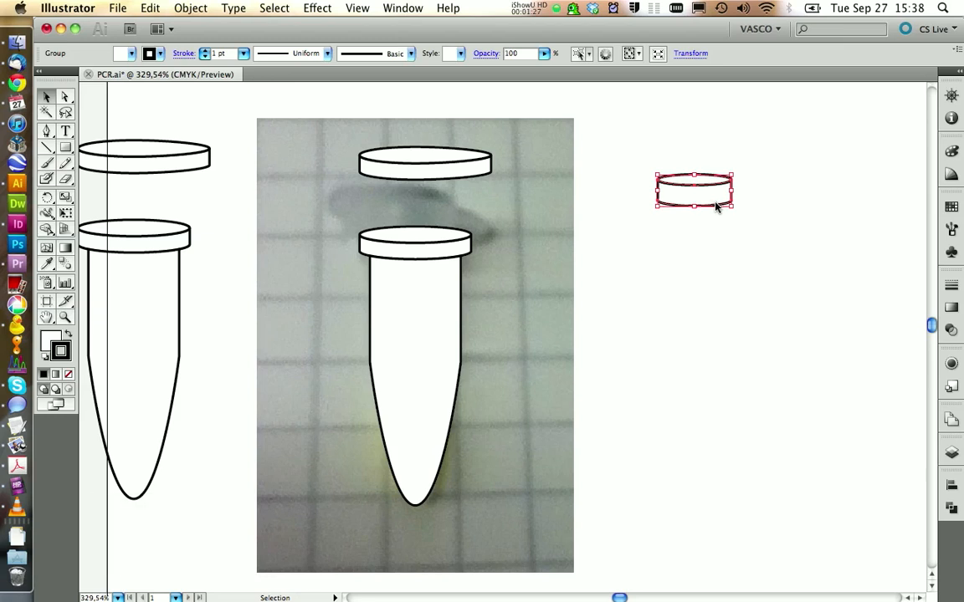
left_click_drag(716, 207, 476, 144)
key("a")
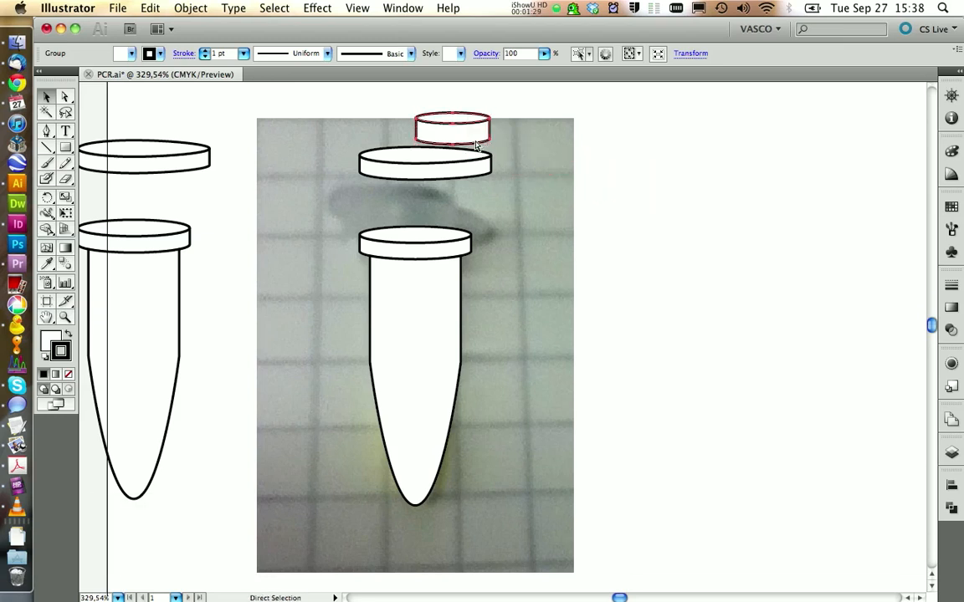
key("v")
left_click_drag(476, 144, 435, 154)
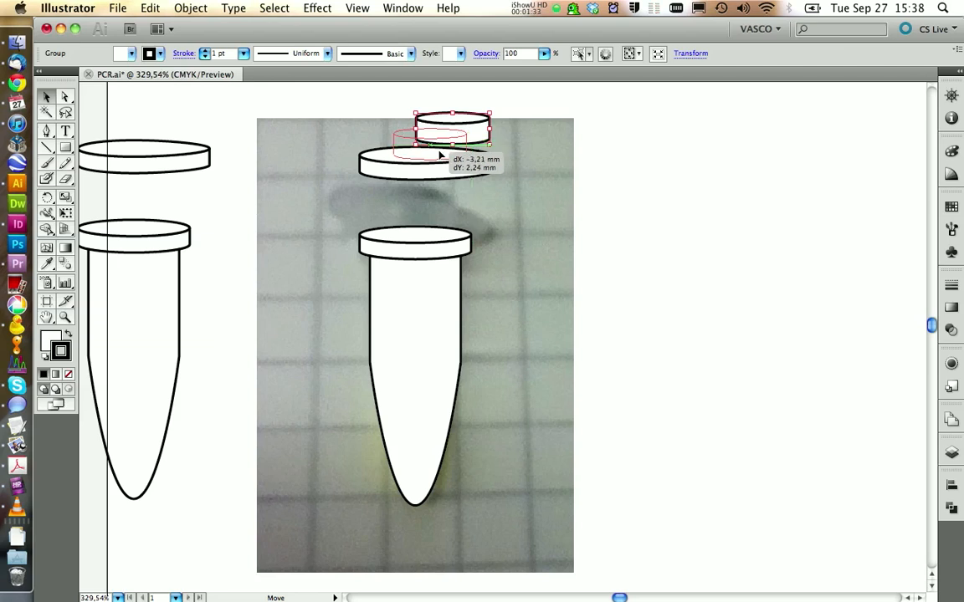
left_click_drag(435, 153, 435, 153)
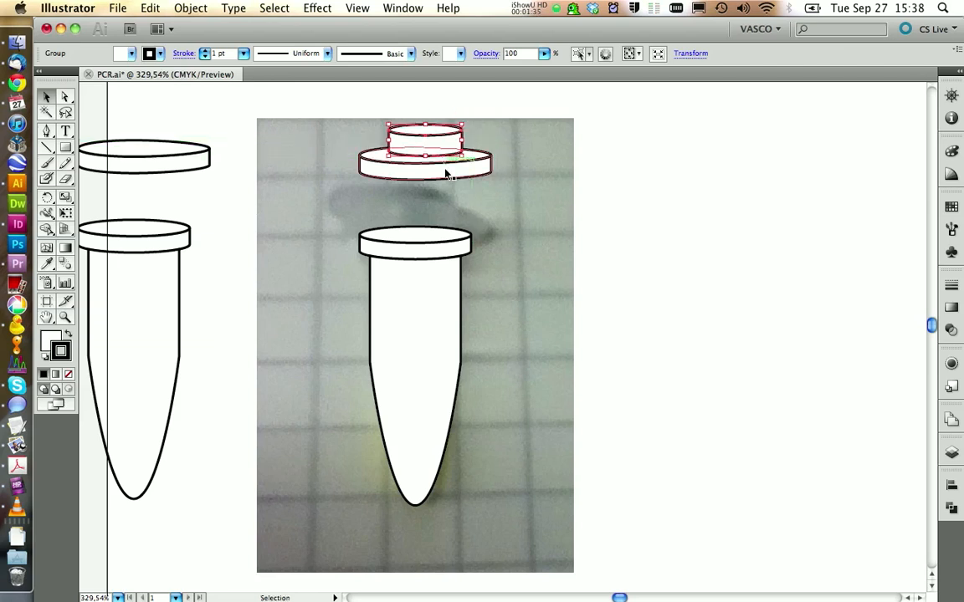
left_click(602, 166)
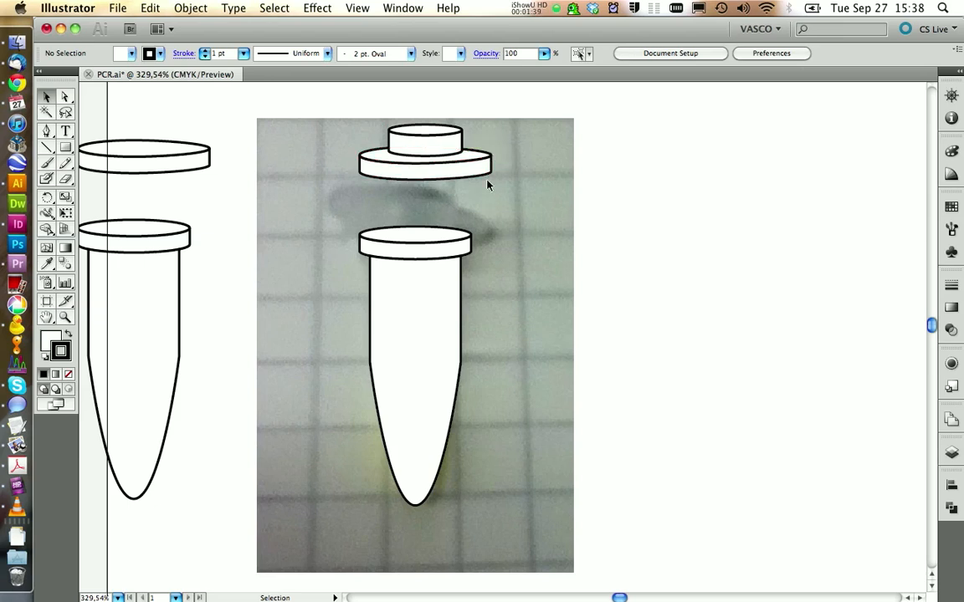
- Rearrange the small caps, setting one onto the lid ellipse beside the tube
left_click_drag(447, 142, 591, 138)
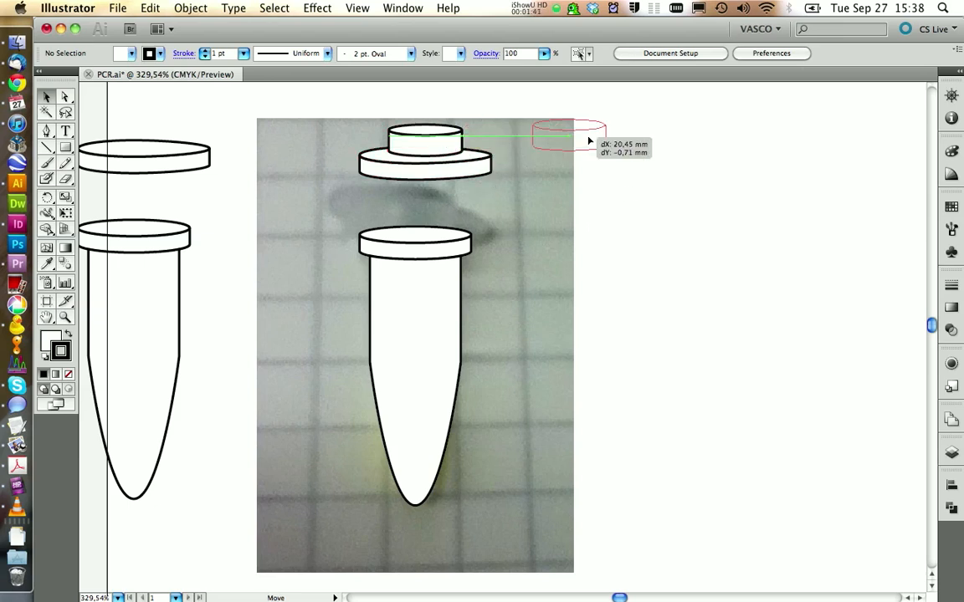
mouse_move(437, 246)
left_mouse_down()
mouse_move(521, 341)
mouse_move(435, 165)
left_mouse_up()
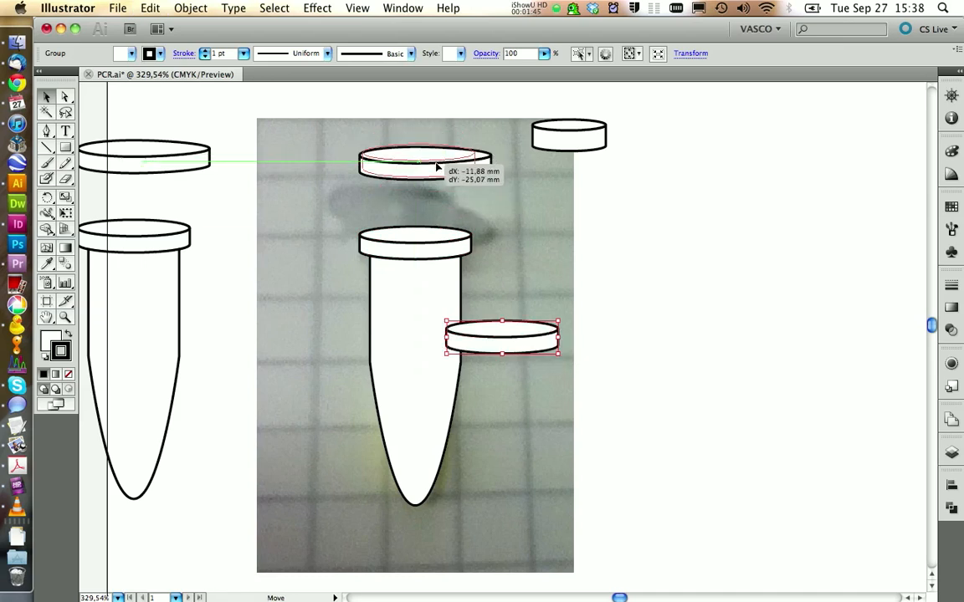
left_click_drag(435, 168, 419, 163)
left_click(615, 226)
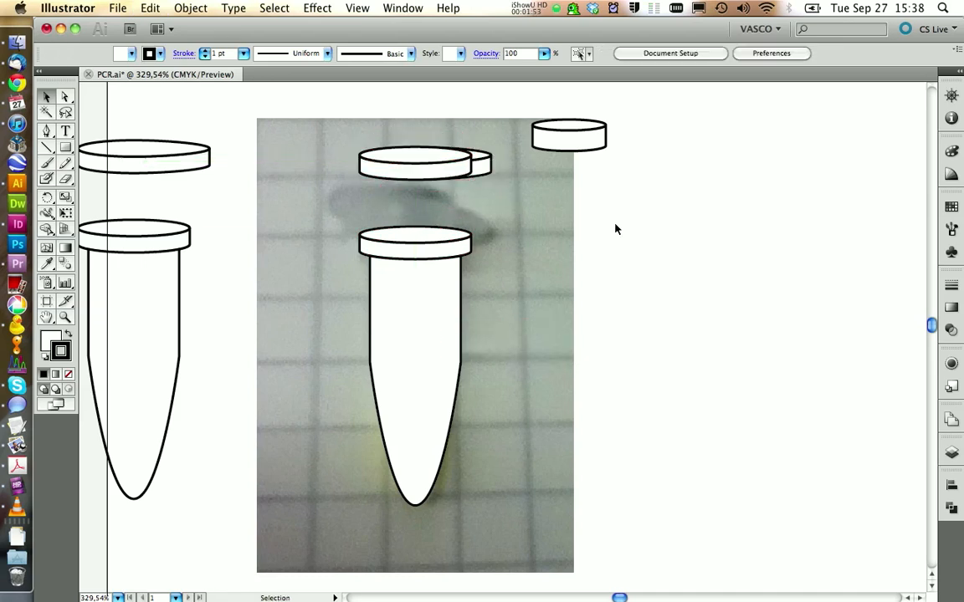
- Move the left tube drawing onto a newly created Layer 3
mouse_move(230, 108)
left_mouse_down()
mouse_move(139, 295)
mouse_move(115, 416)
left_mouse_up()
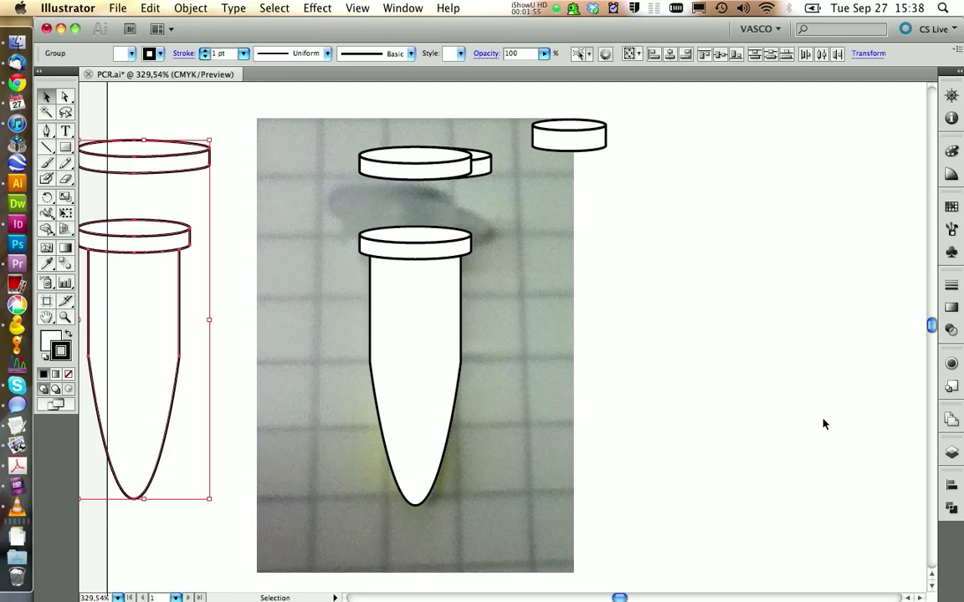
left_click(952, 453)
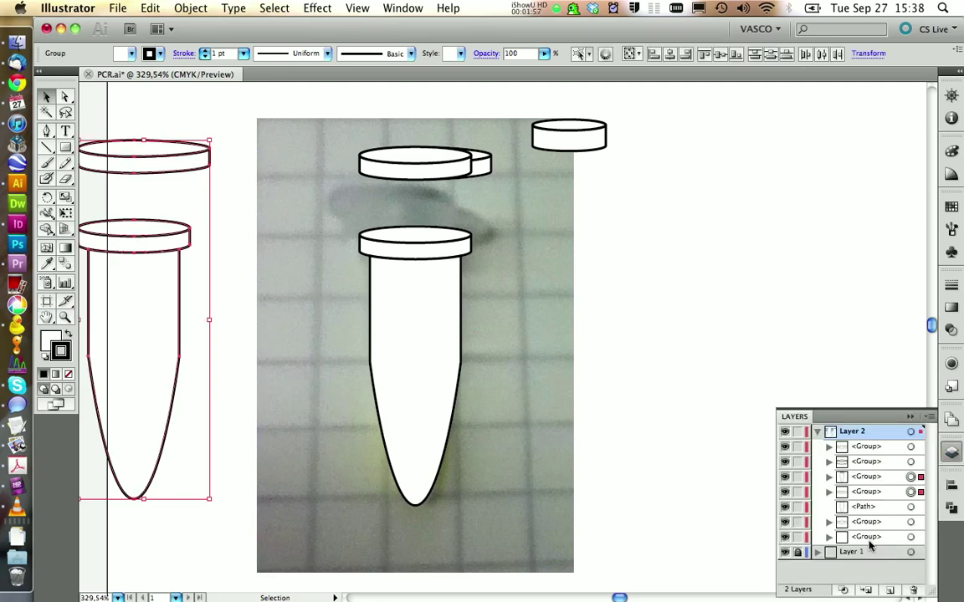
left_click(891, 592)
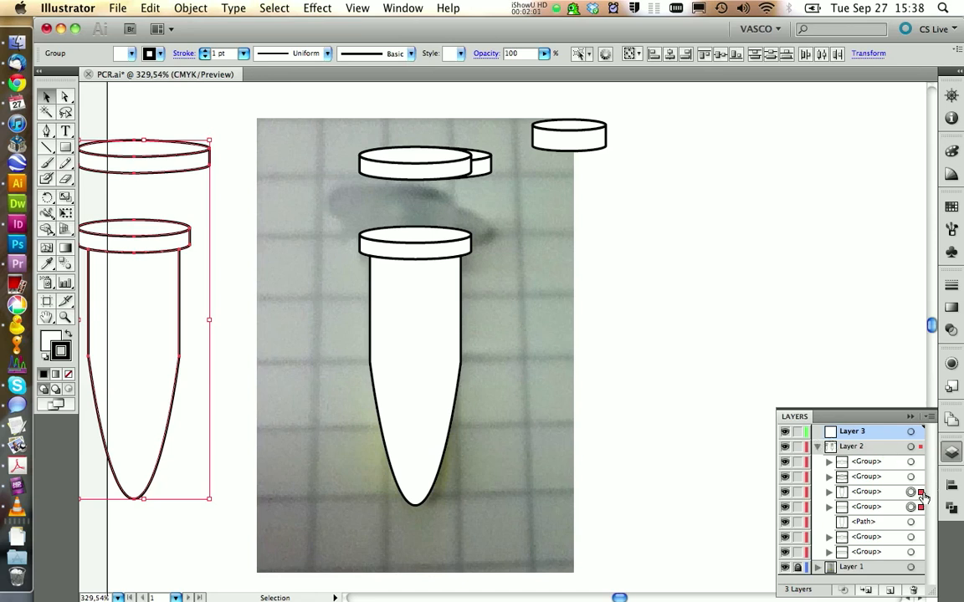
left_click(817, 446)
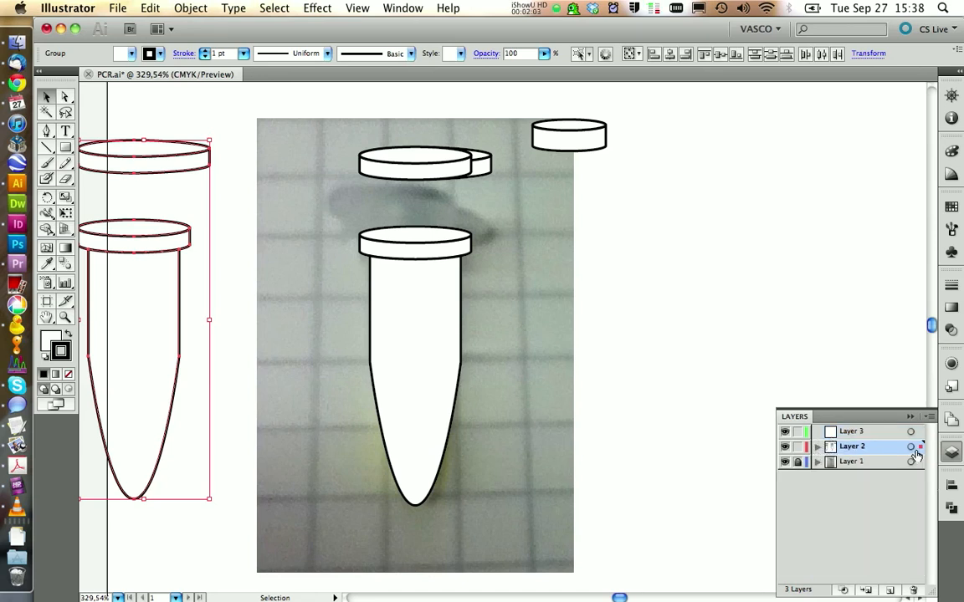
left_click_drag(921, 446, 921, 432)
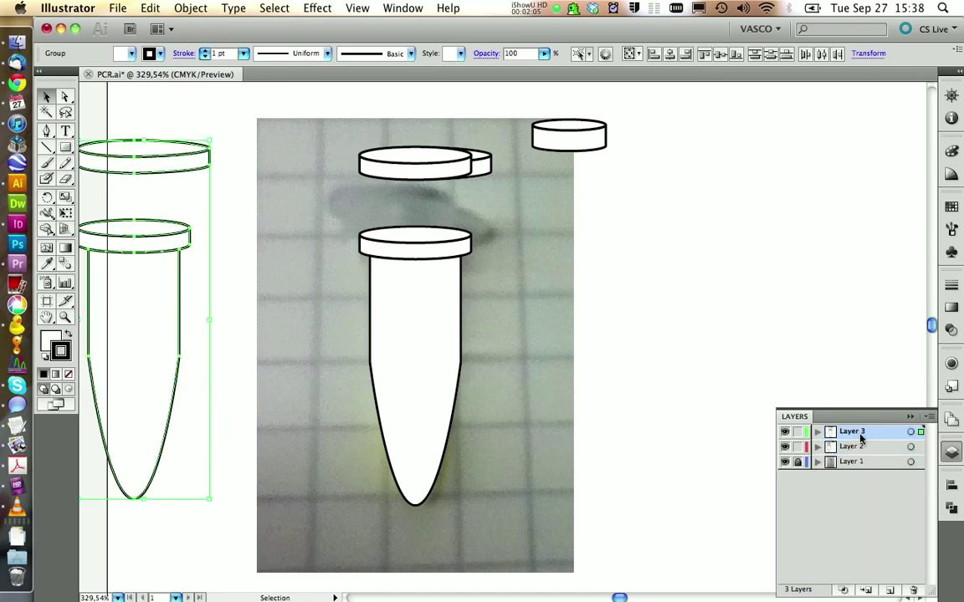
- Lock and hide Layer 3 with its tube drawing
left_click(797, 432)
left_click(785, 431)
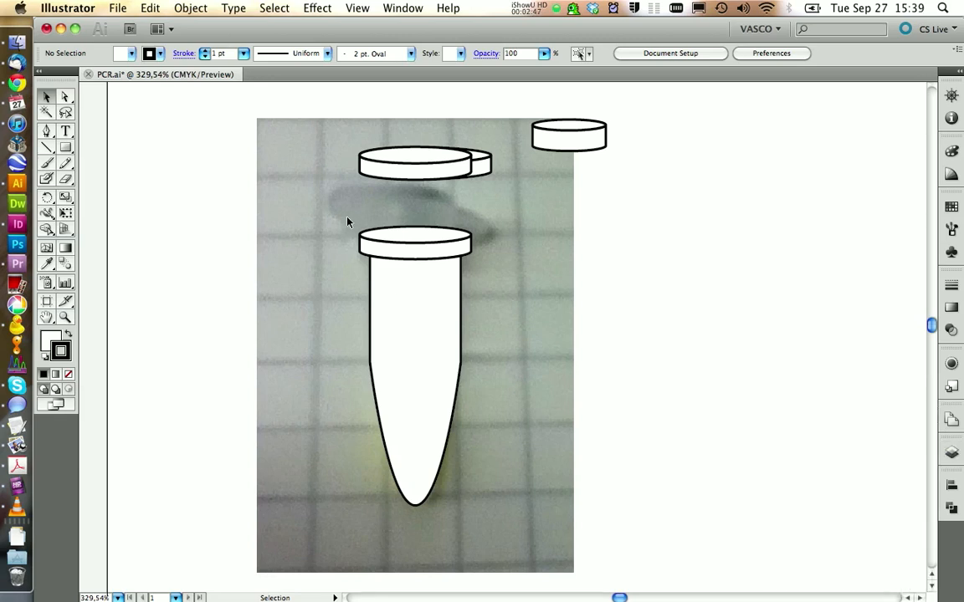
- Move the tube outline off the photo to its right side
left_click_drag(348, 219, 552, 535)
left_click_drag(415, 352, 721, 401)
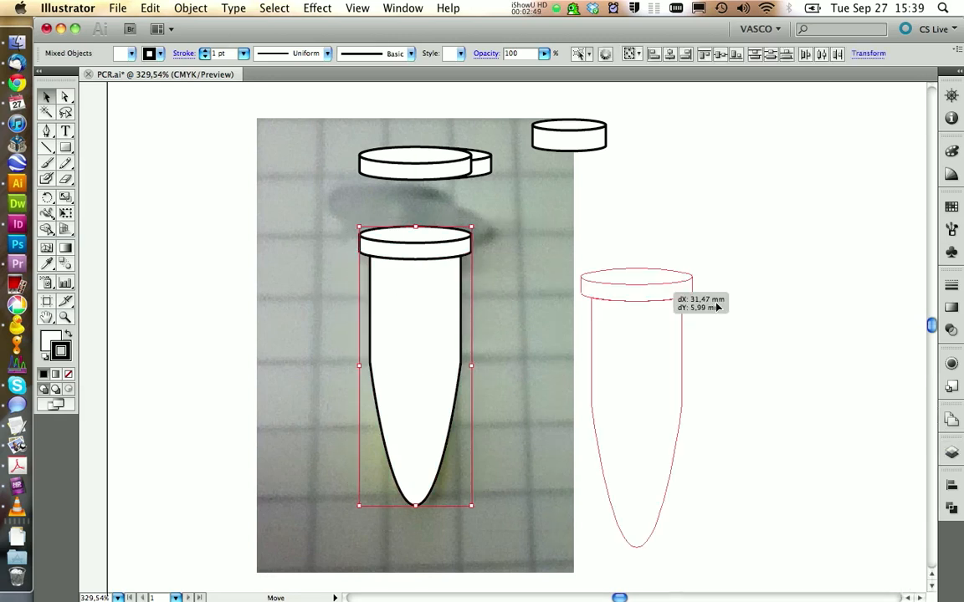
left_click(593, 253)
- Seat the small cap centred on the wide lid disc above the photo and select both
left_click(578, 138)
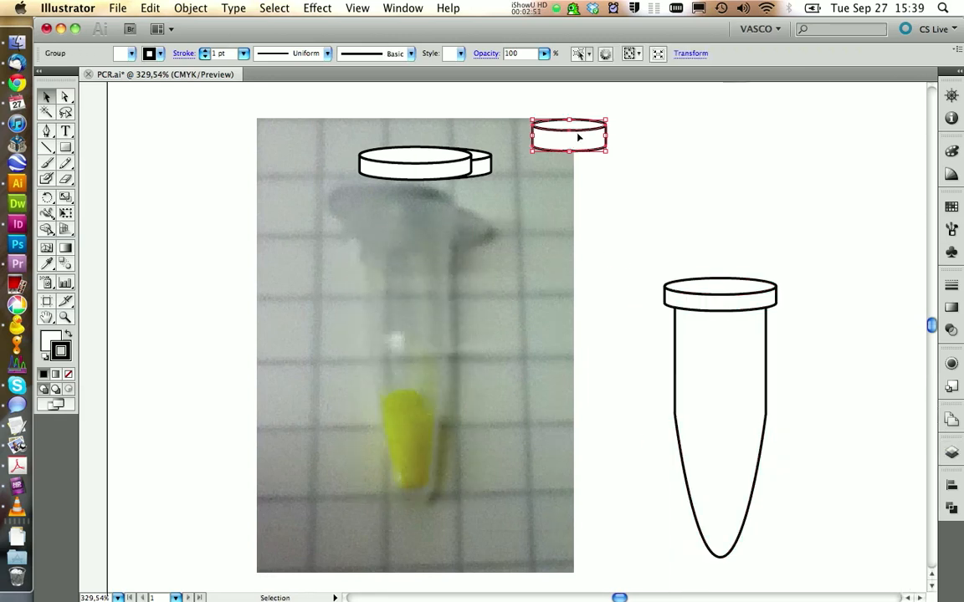
left_click_drag(582, 143, 425, 149)
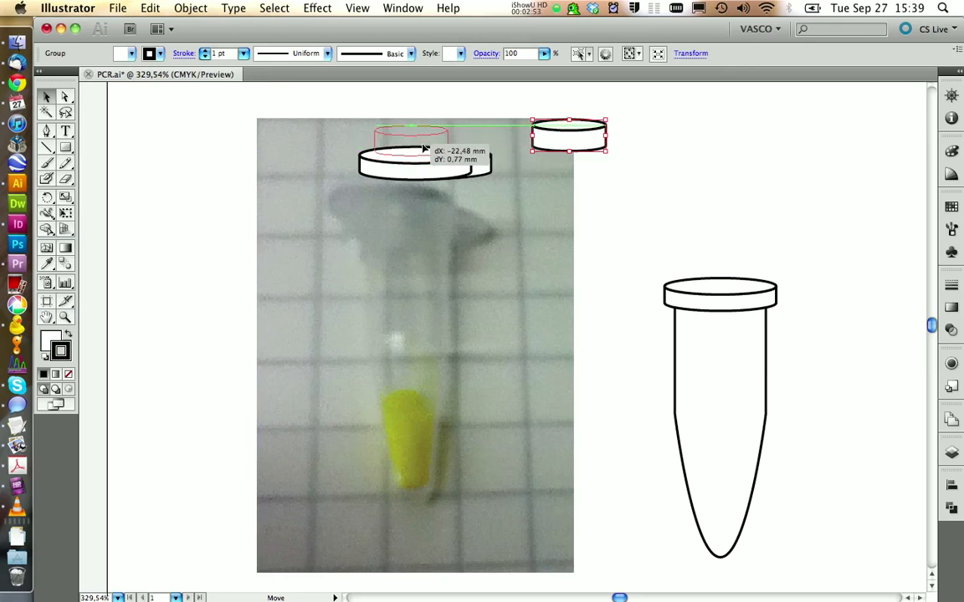
left_click_drag(425, 149, 426, 147)
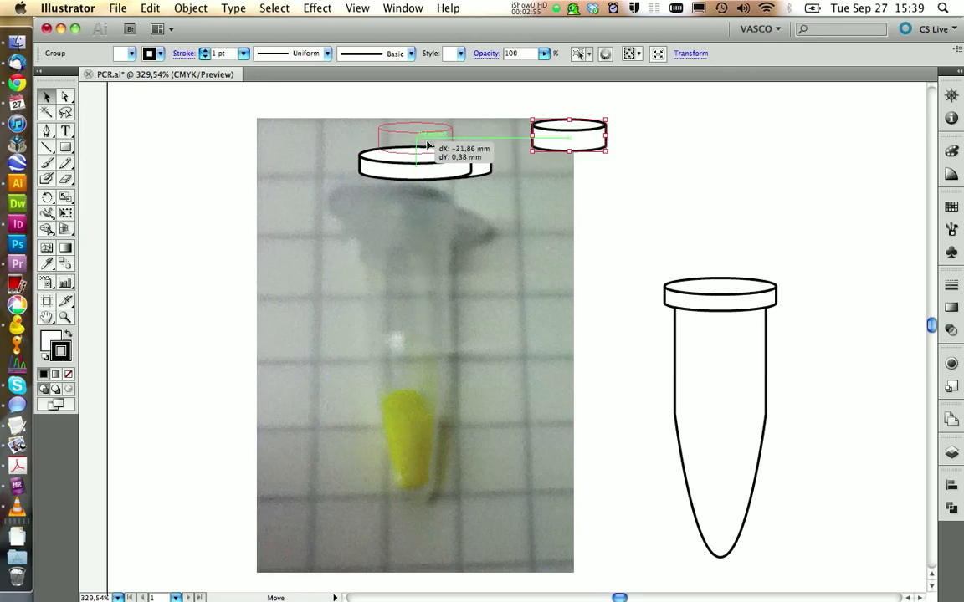
left_click_drag(426, 146, 428, 143)
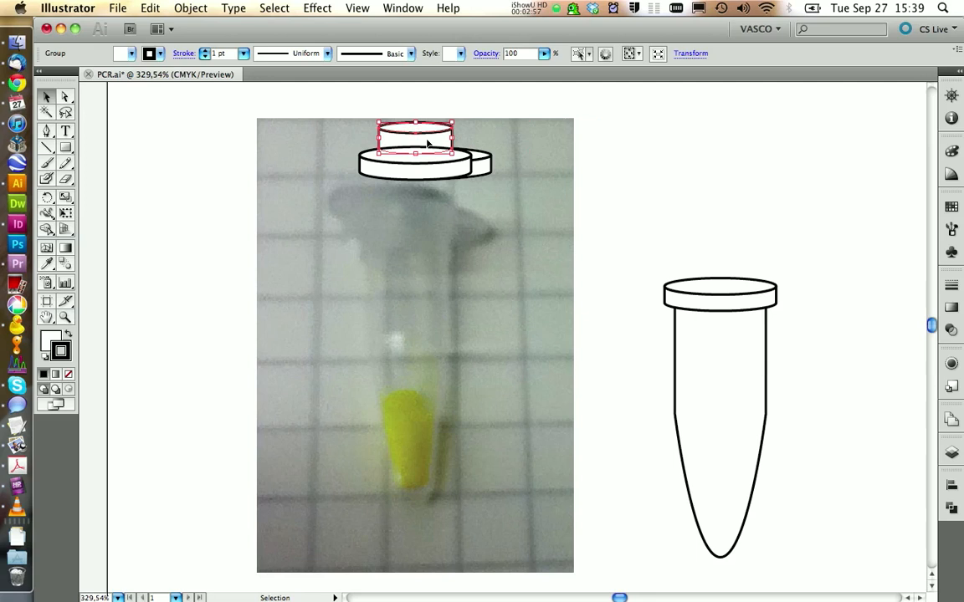
left_click(432, 176)
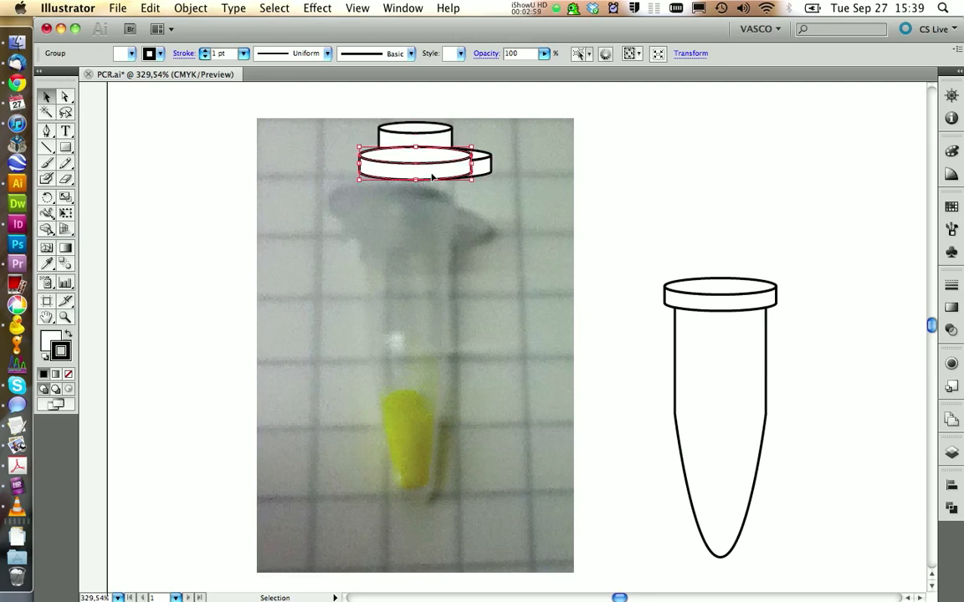
left_click(416, 133)
key("Down")
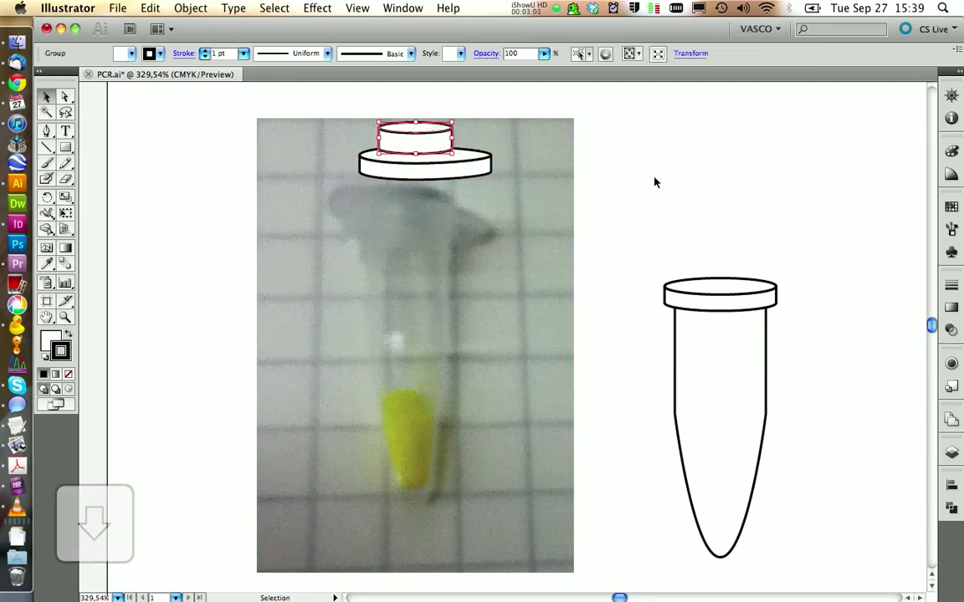
key("Down")
key("Down")
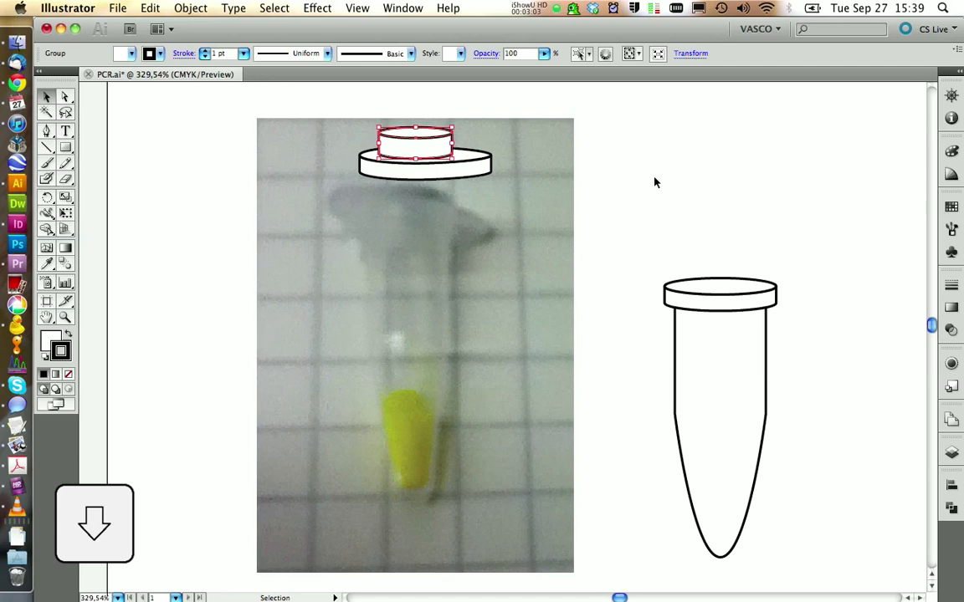
left_click(655, 183)
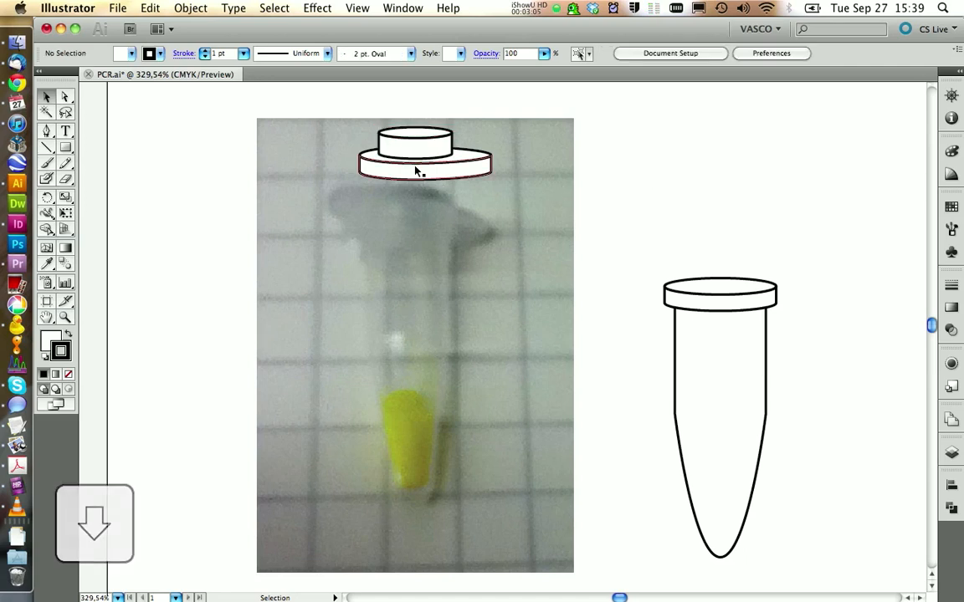
left_click_drag(297, 97, 501, 219)
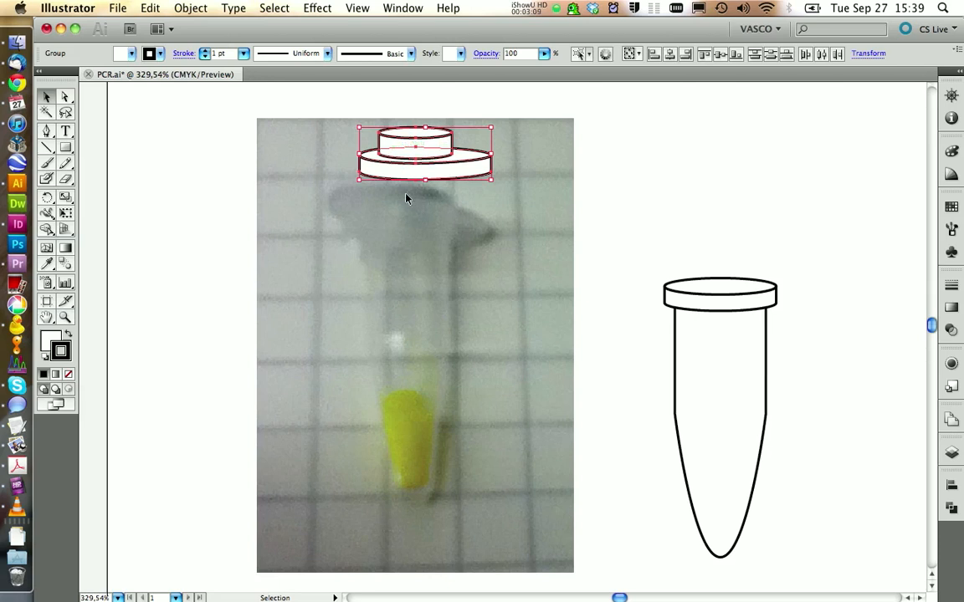
- Place a duplicate of the stacked lid right of the photo and Pathfinder-Divide it
key("super+c")
key("super+v")
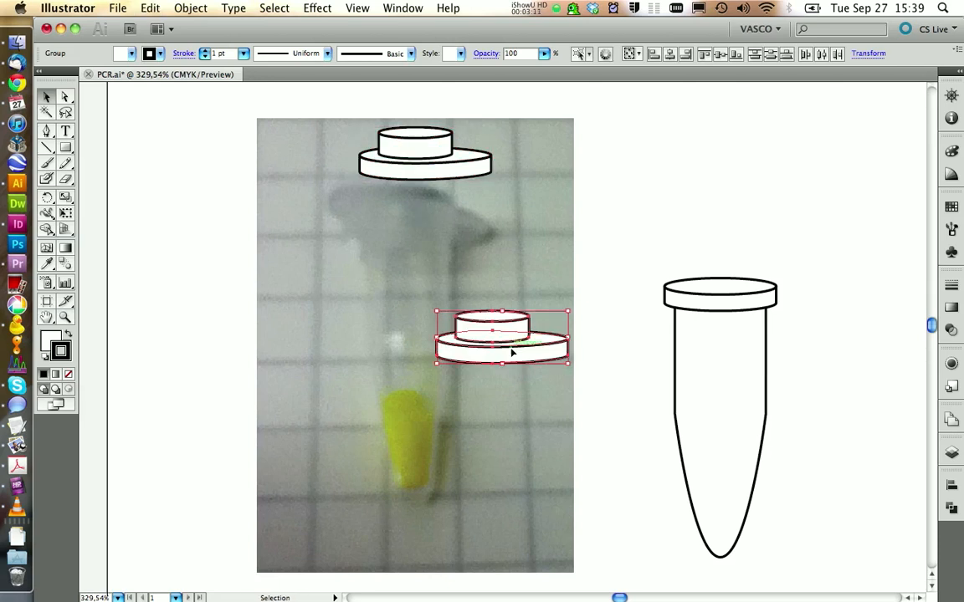
left_click_drag(512, 352, 665, 168)
left_click(599, 234)
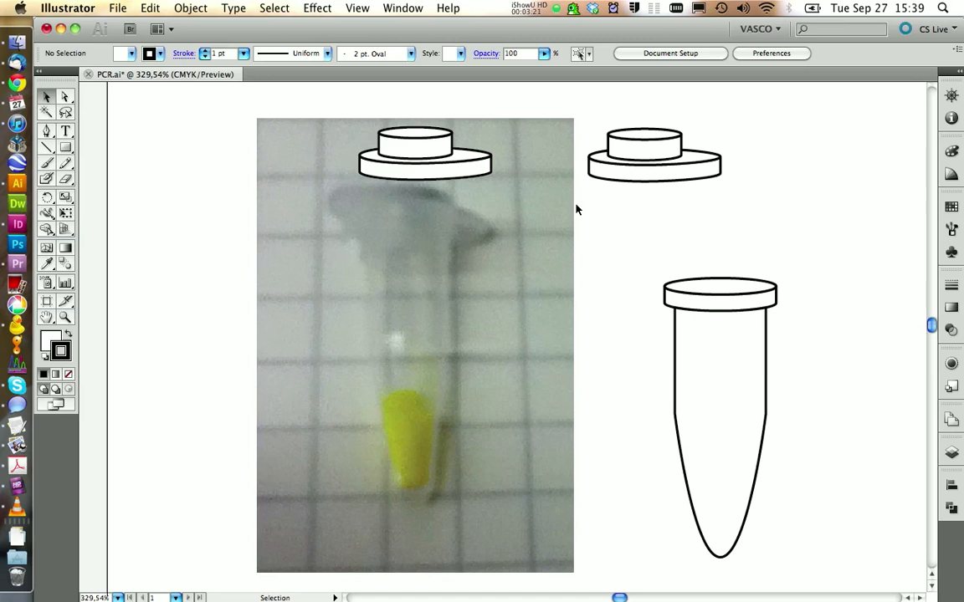
left_click_drag(575, 210, 750, 134)
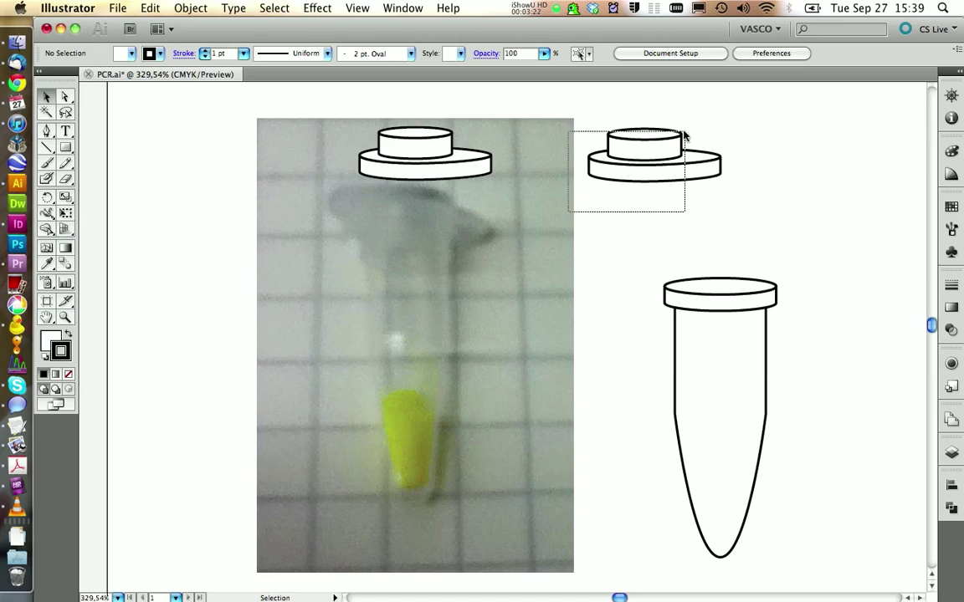
left_click(951, 507)
left_click(789, 544)
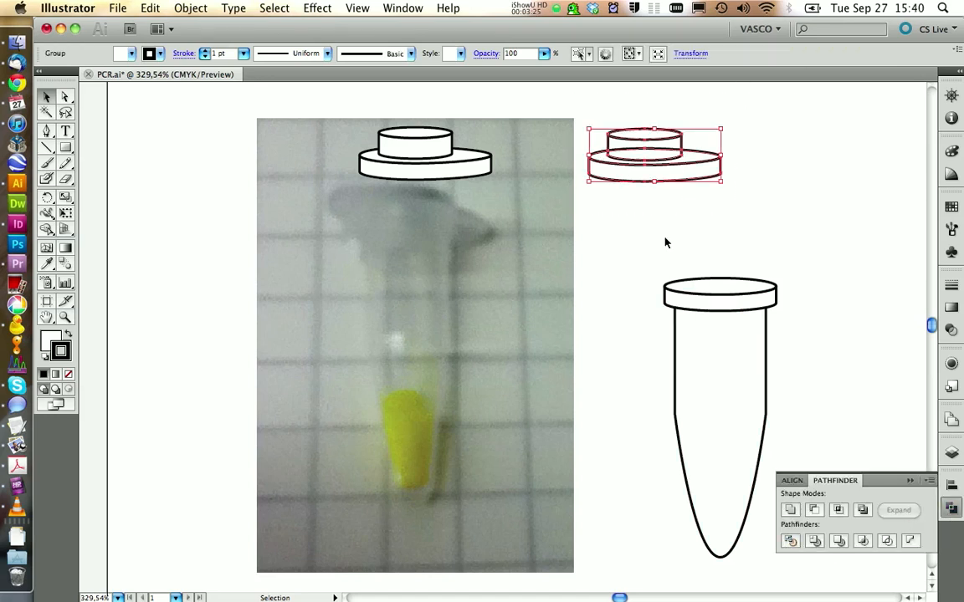
- Ungroup the divided duplicate lid into separate pieces
left_click(603, 219)
left_click(670, 155)
right_click(686, 164)
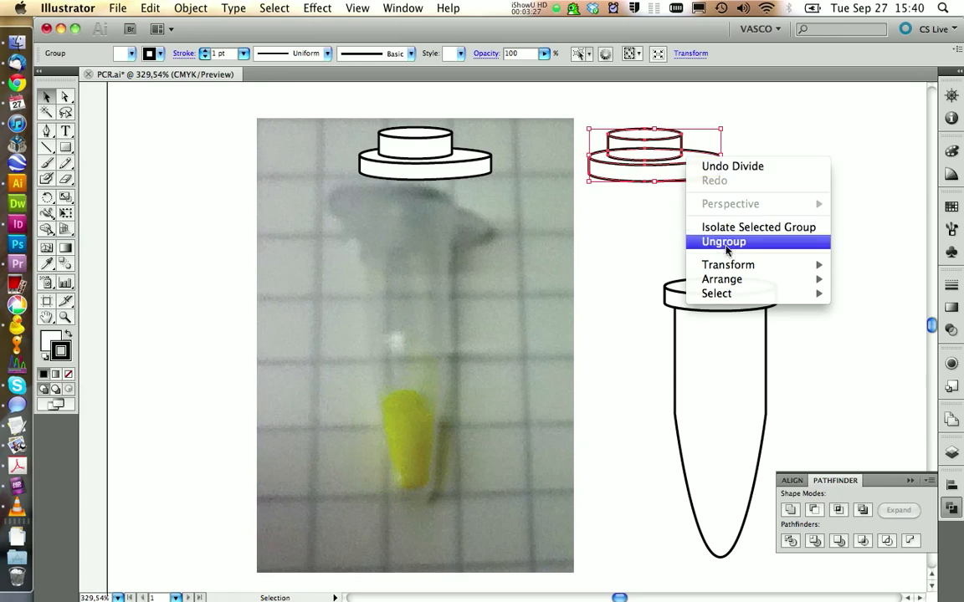
left_click(725, 242)
left_click(628, 201)
left_click(670, 164)
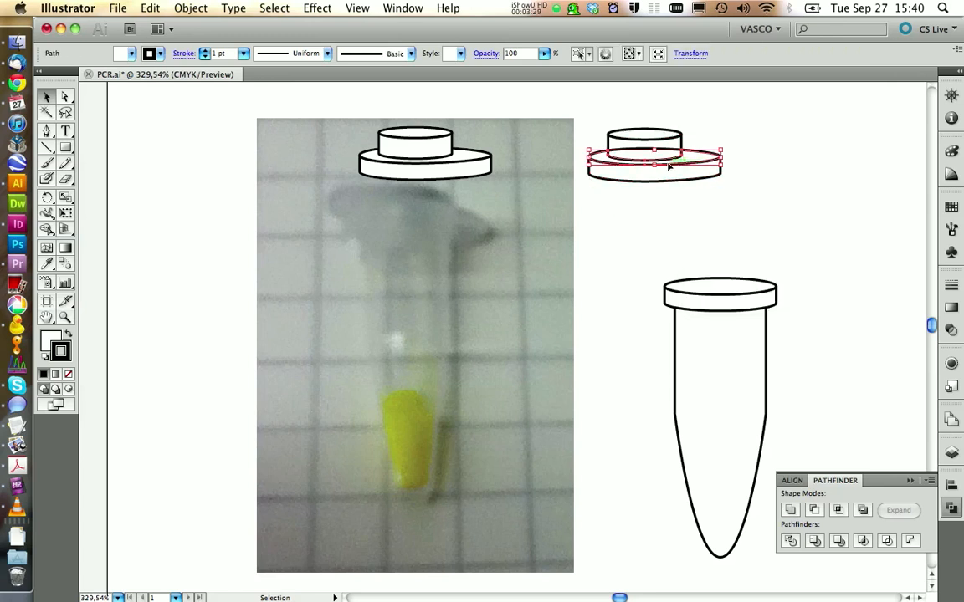
- Ungroup the original stacked lid above the photo
left_click(426, 160)
right_click(472, 168)
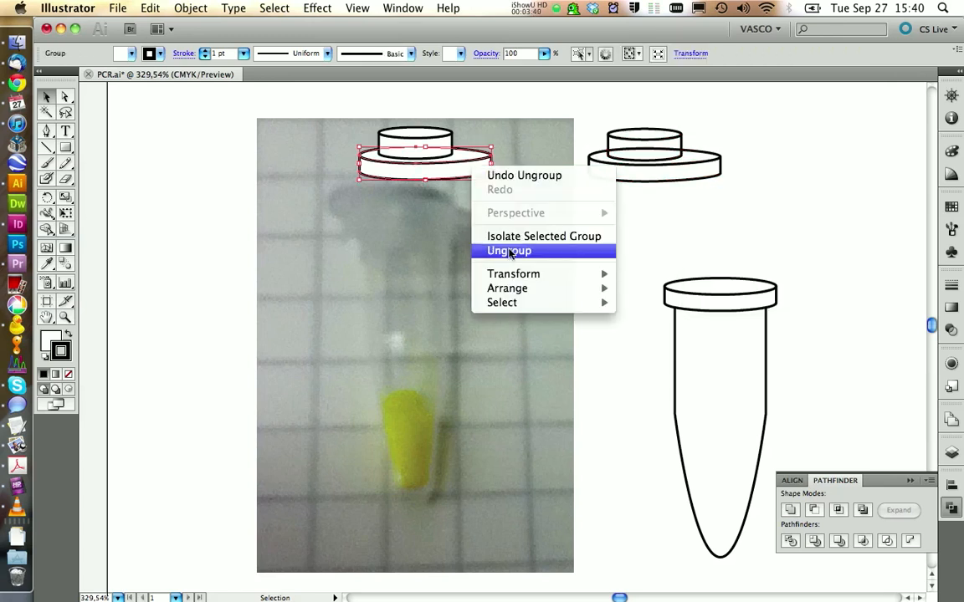
left_click(509, 253)
left_click(527, 167)
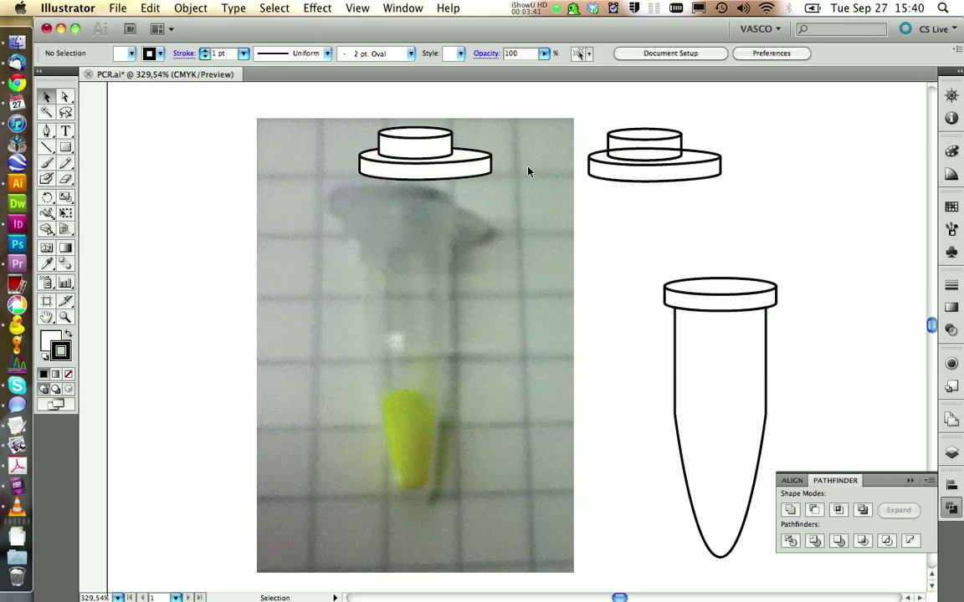
- Copy the duplicate's ring ellipse onto the original lid above the photo
left_click(621, 167)
left_click_drag(620, 164, 393, 166)
left_click(534, 215)
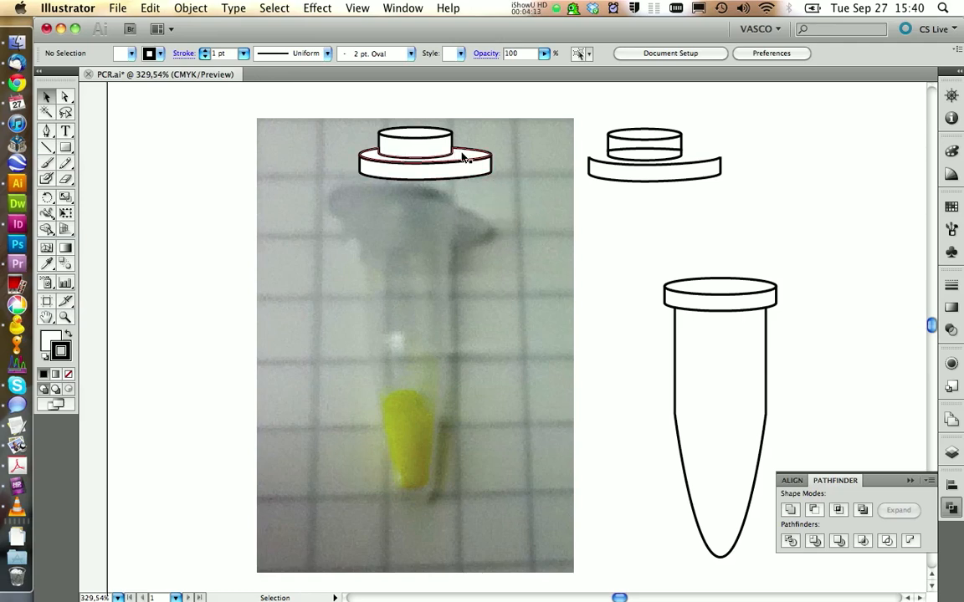
left_click(357, 8)
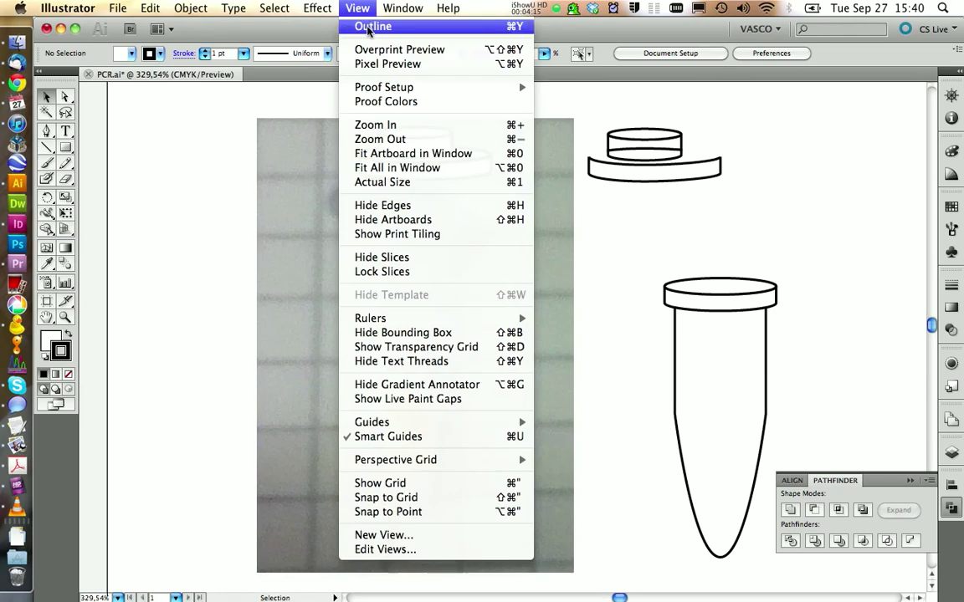
- Check the lid in Outline view, then raise the lid ellipse slightly
left_click(368, 25)
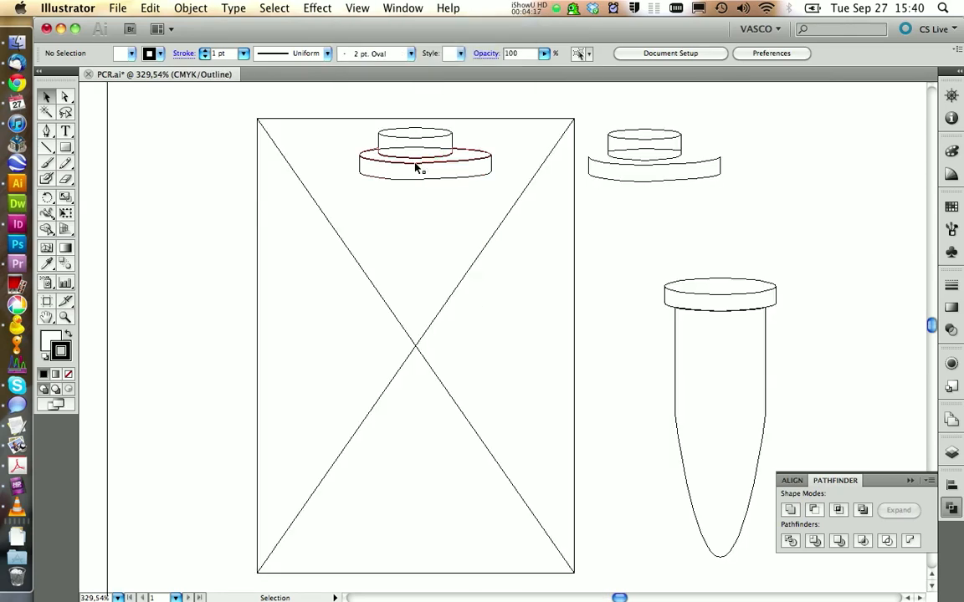
left_click(357, 8)
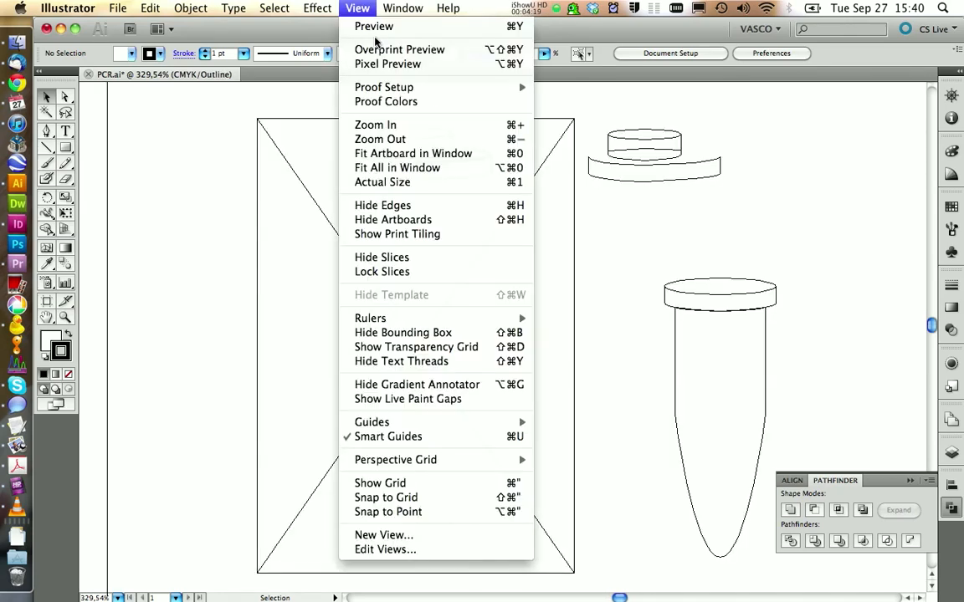
left_click(368, 25)
left_click(458, 142)
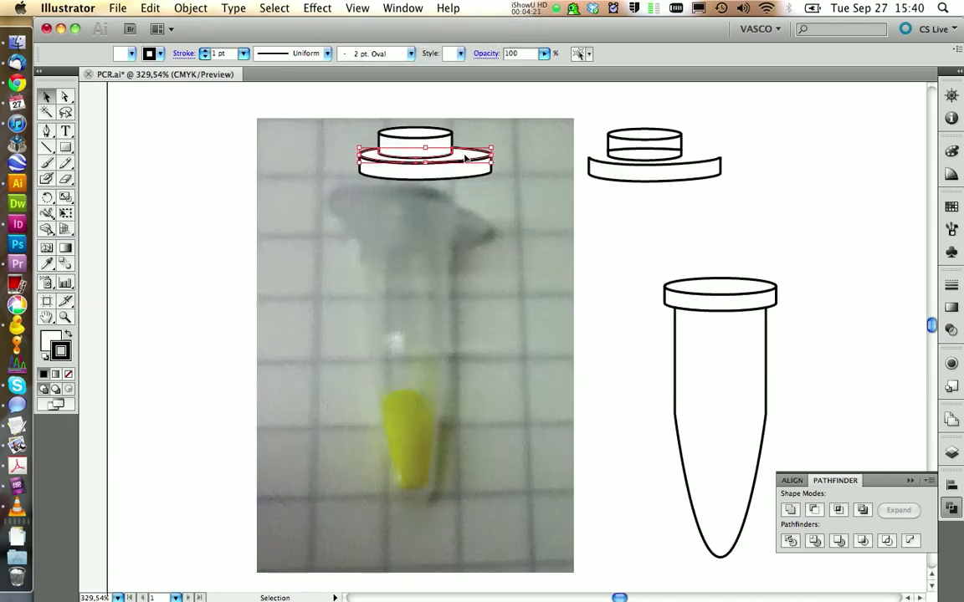
left_click_drag(459, 149, 464, 146)
- Align the stacked cap ellipses along their bottom edges with the Align panel
left_click(458, 161, "shift")
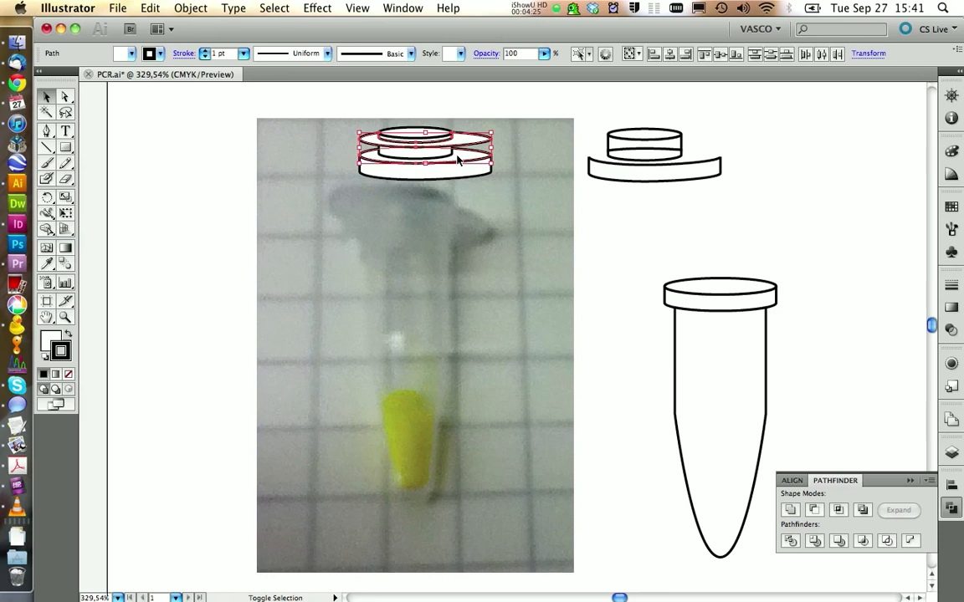
left_click(951, 481)
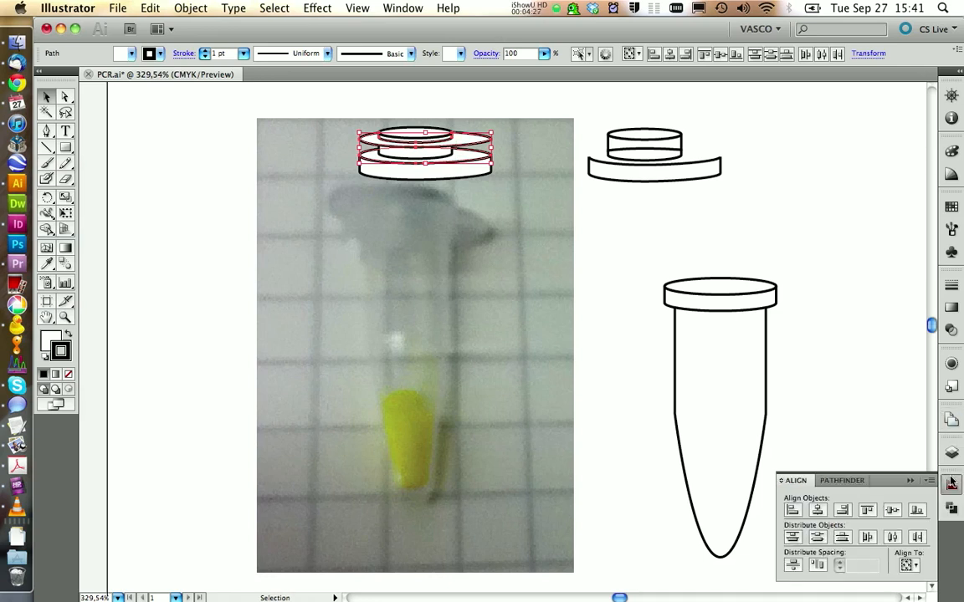
left_click(918, 511)
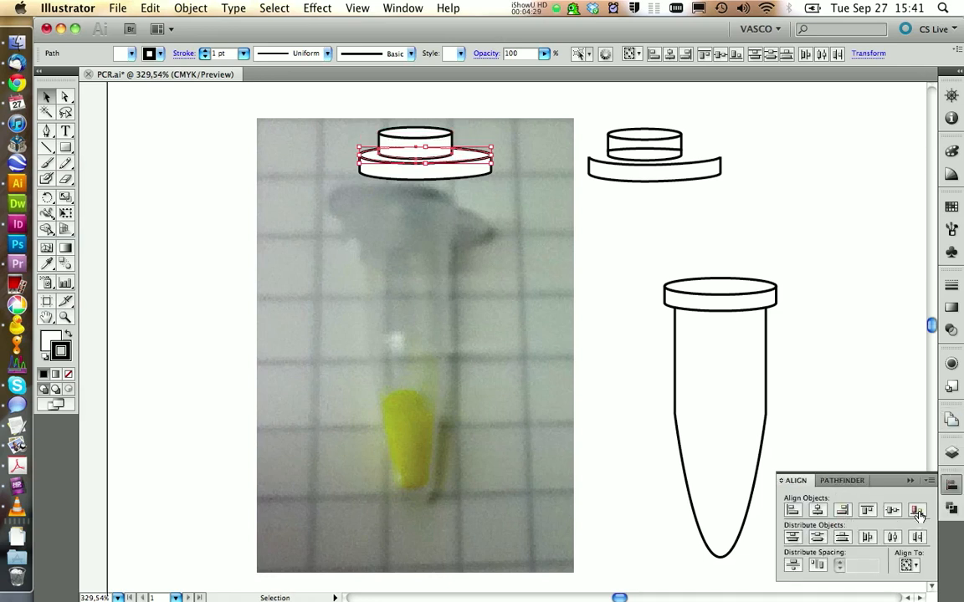
left_click(499, 214)
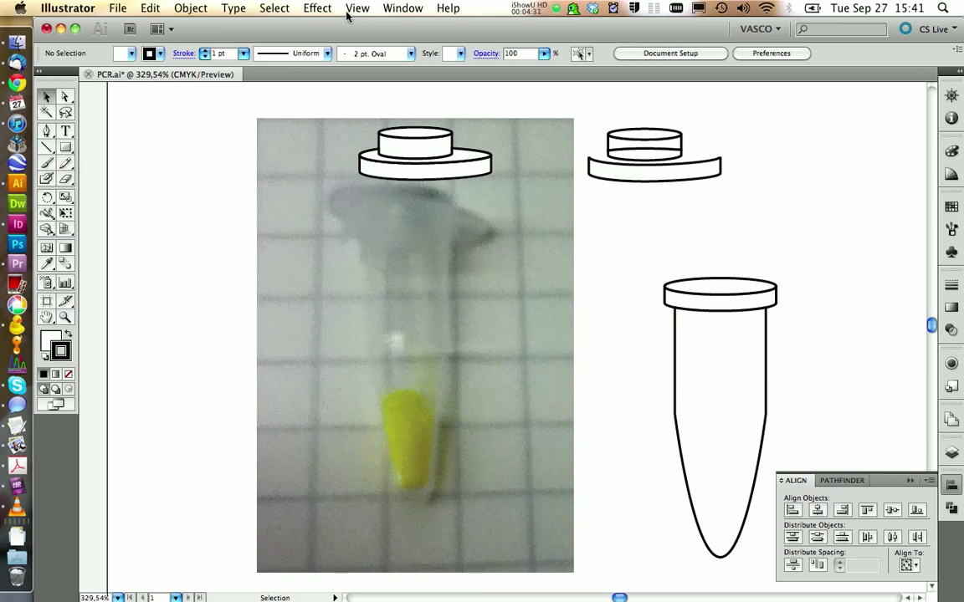
- Inspect the aligned cap in Outline view and return to Preview
left_click(358, 8)
left_click(372, 26)
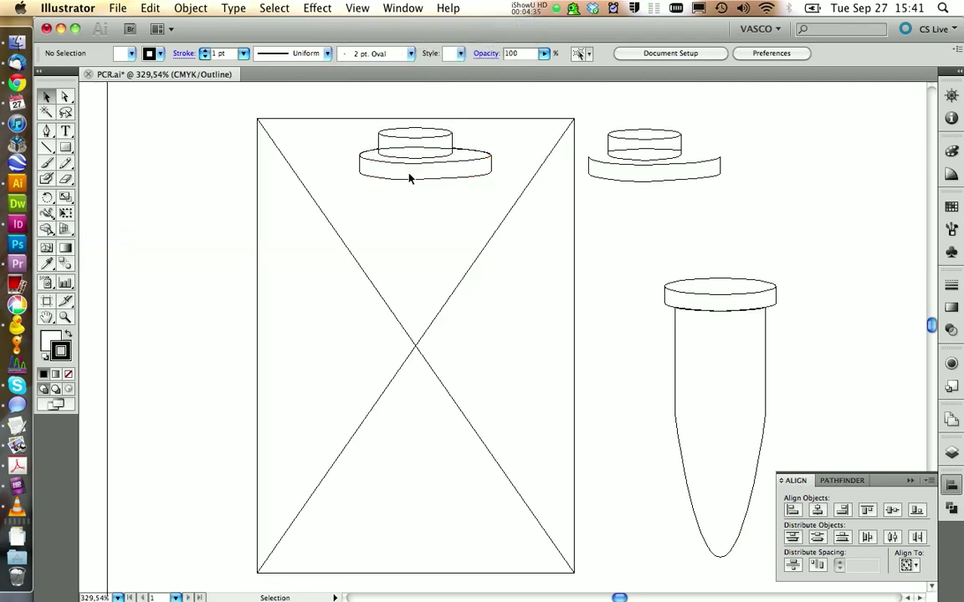
left_click(357, 8)
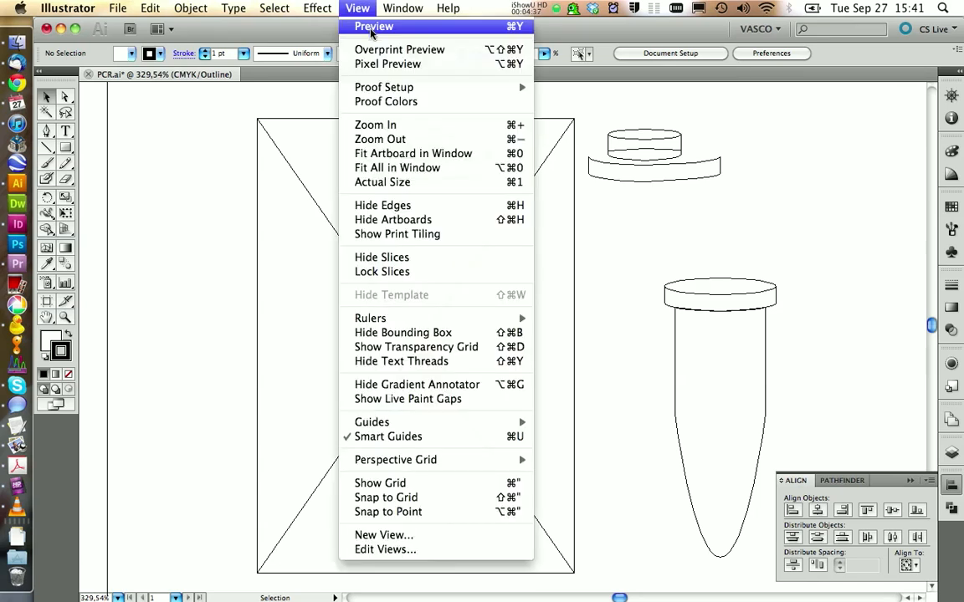
left_click(372, 26)
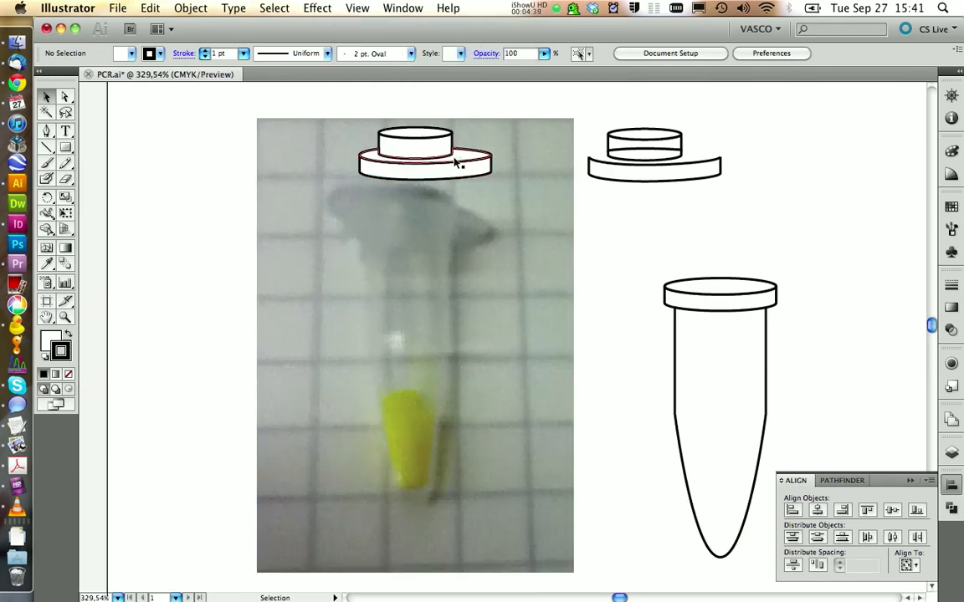
- Review the cap objects in Layer 2 and select the whole cap above the photo
left_click(459, 161)
left_click(950, 452)
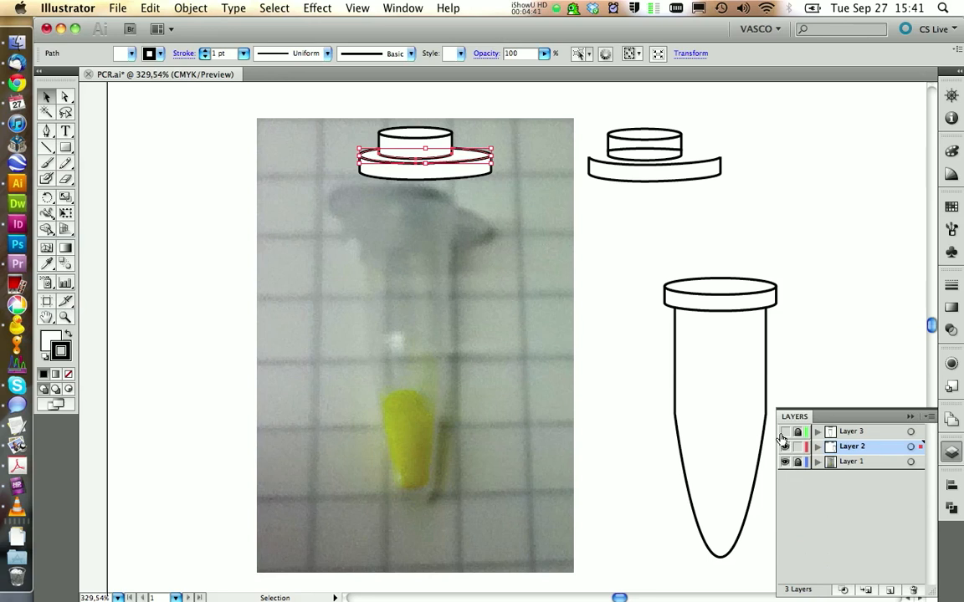
left_click(817, 446)
left_click(519, 101)
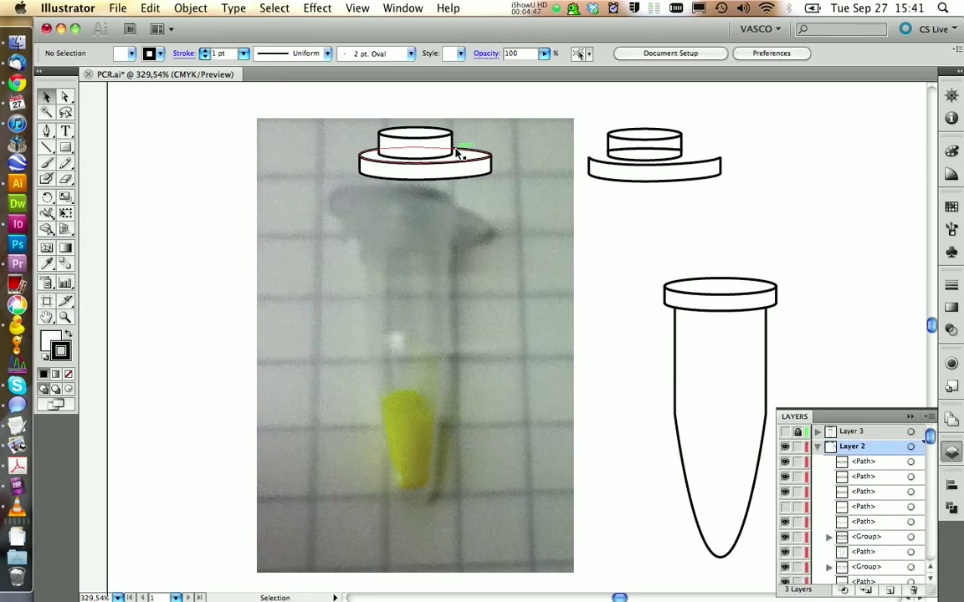
left_click(416, 138)
left_click(519, 218)
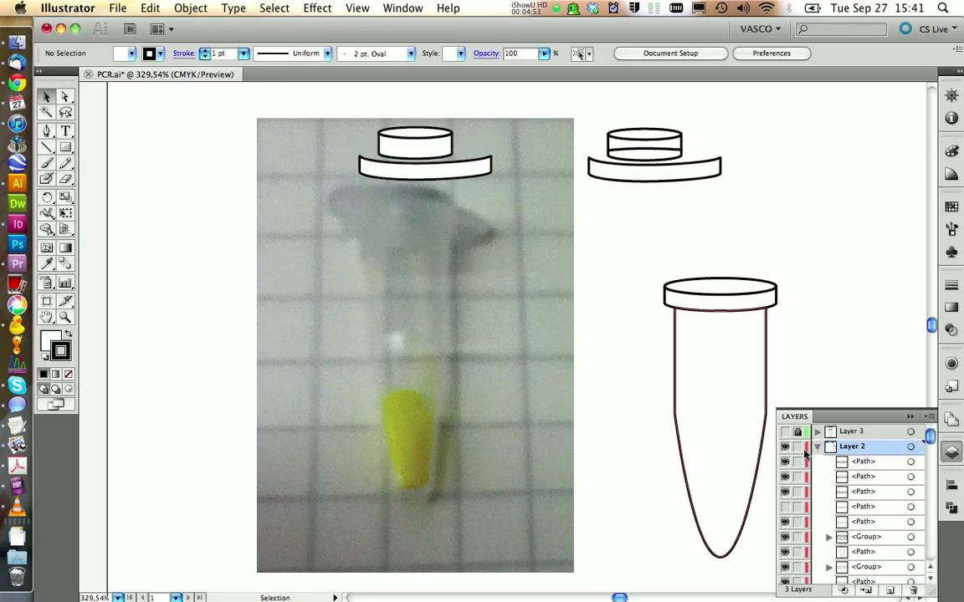
left_click(788, 508)
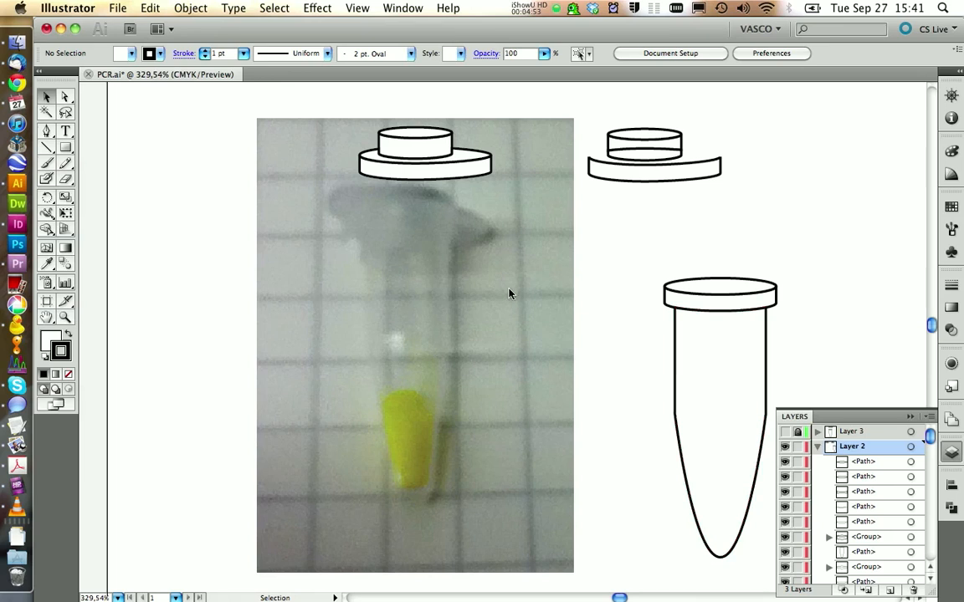
left_click_drag(335, 92, 502, 226)
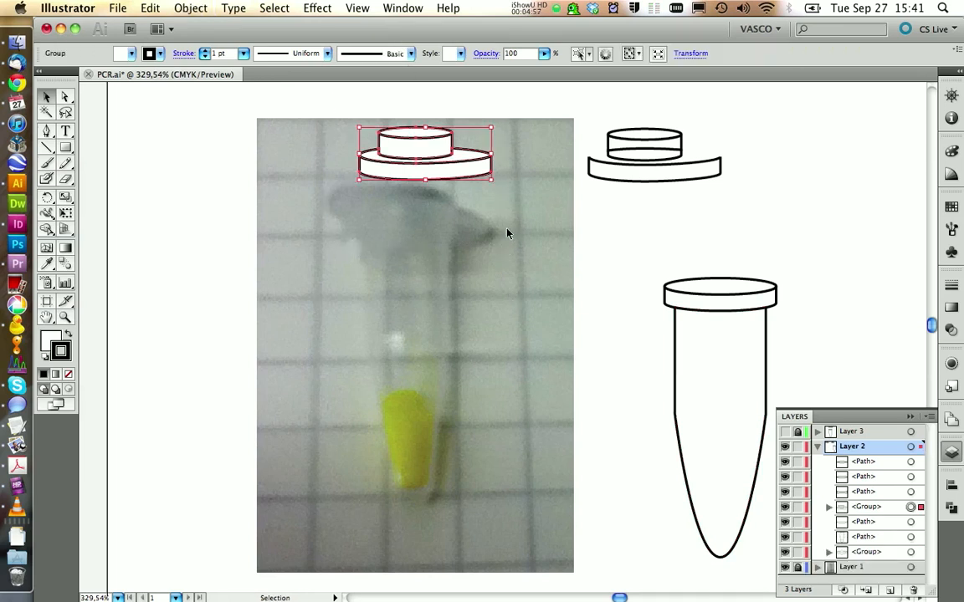
- Move the tube body onto the photo directly beneath the stepped cap
left_click(508, 239)
left_click_drag(607, 256, 682, 443)
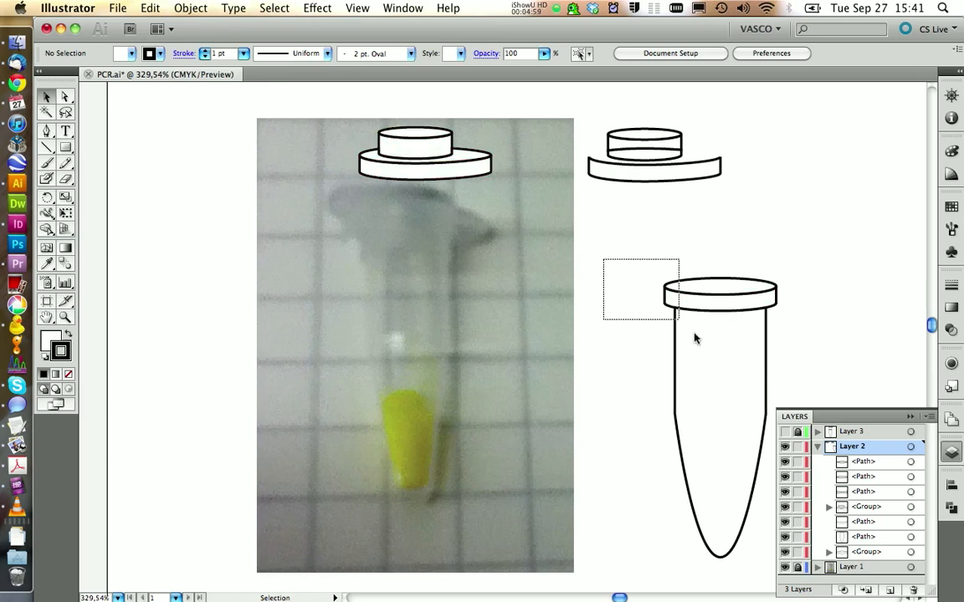
mouse_move(669, 320)
left_mouse_down()
mouse_move(552, 309)
mouse_move(388, 249)
left_mouse_up()
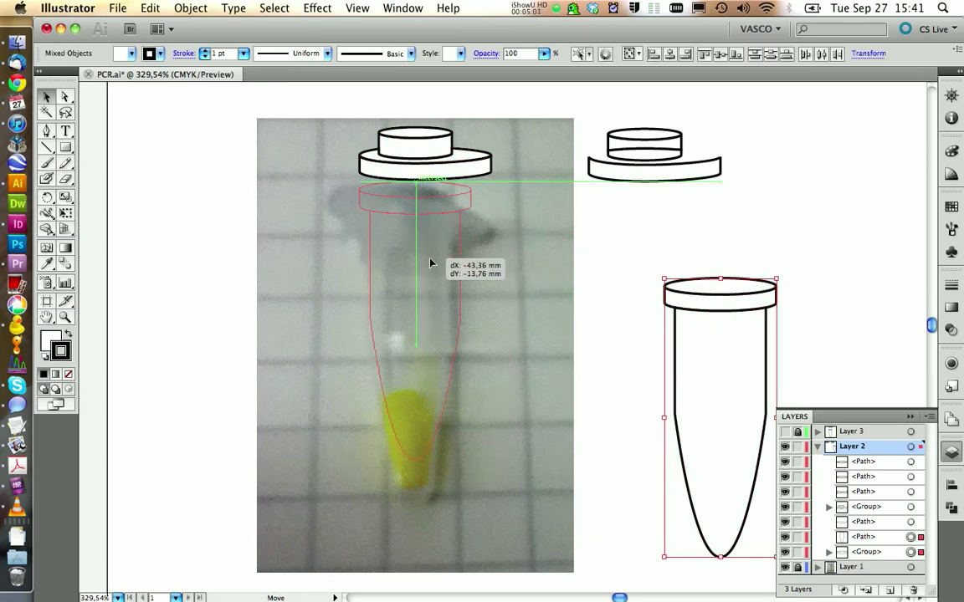
left_click(507, 240)
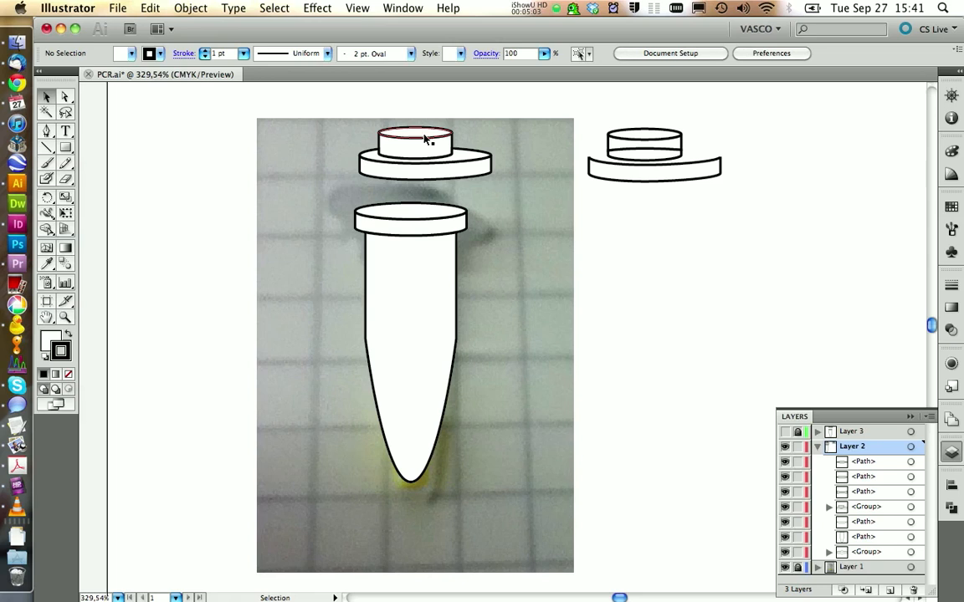
- Delete the spare cap left on the right side
left_click_drag(578, 117, 728, 189)
key("super+g")
key("BackSpace")
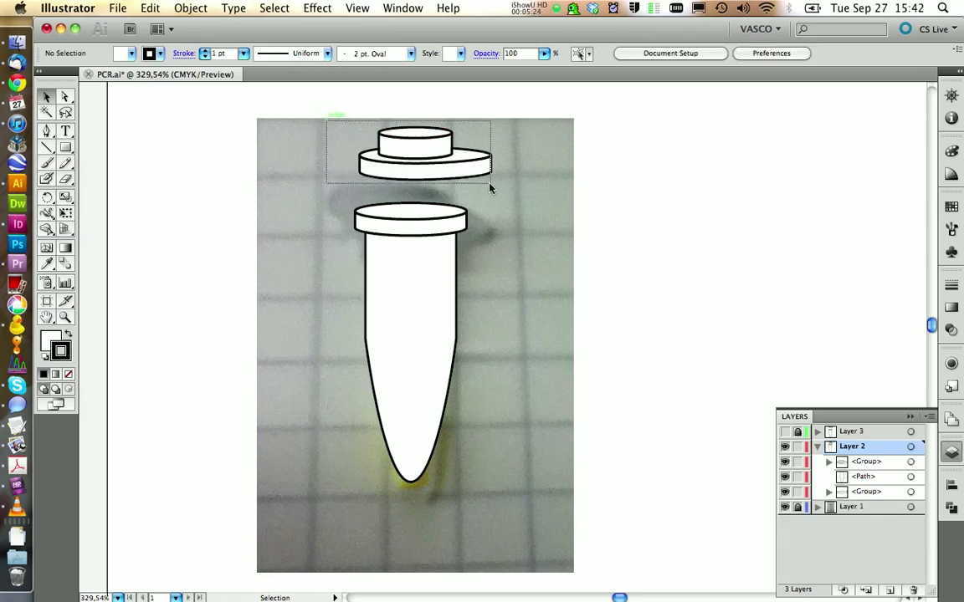
- Reflect the cap group vertically via Transform > Reflect
left_click(450, 167)
right_click(450, 168)
mouse_move(502, 269)
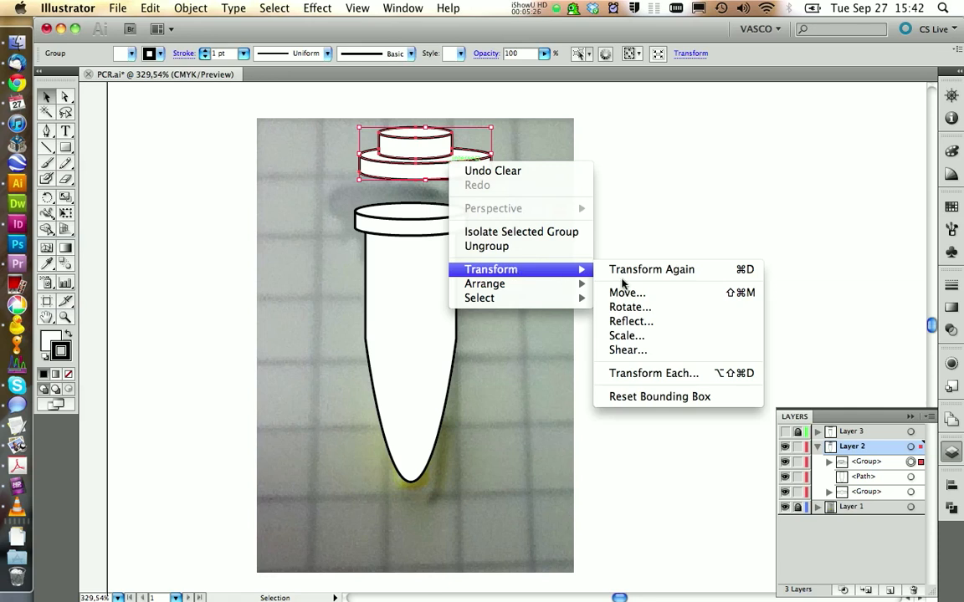
left_click(630, 321)
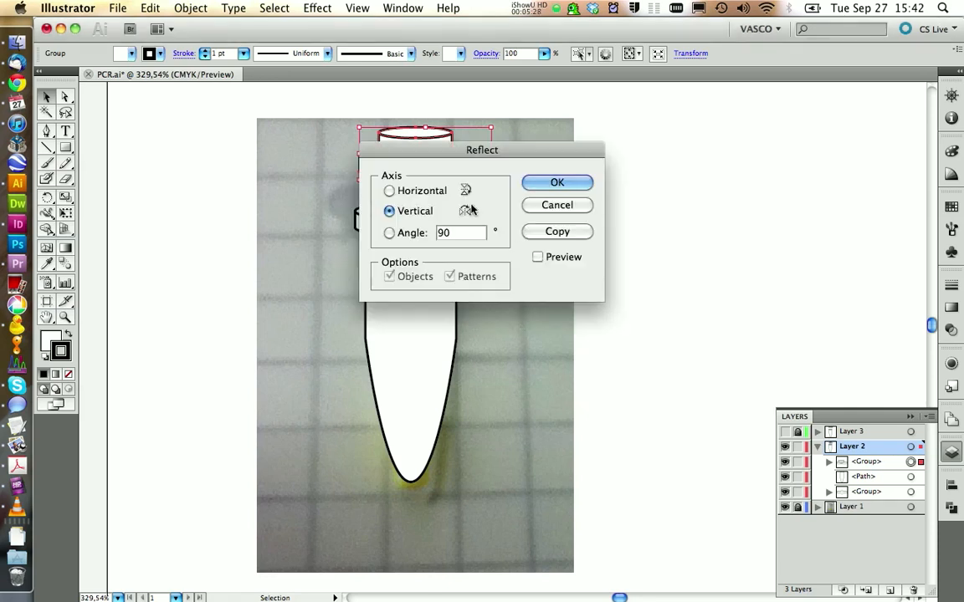
left_click(558, 183)
- Move the flipped cap left and tilt it about 25° as an opened lid beside the rim
left_click_drag(494, 165, 339, 183)
left_click_drag(358, 146, 333, 203)
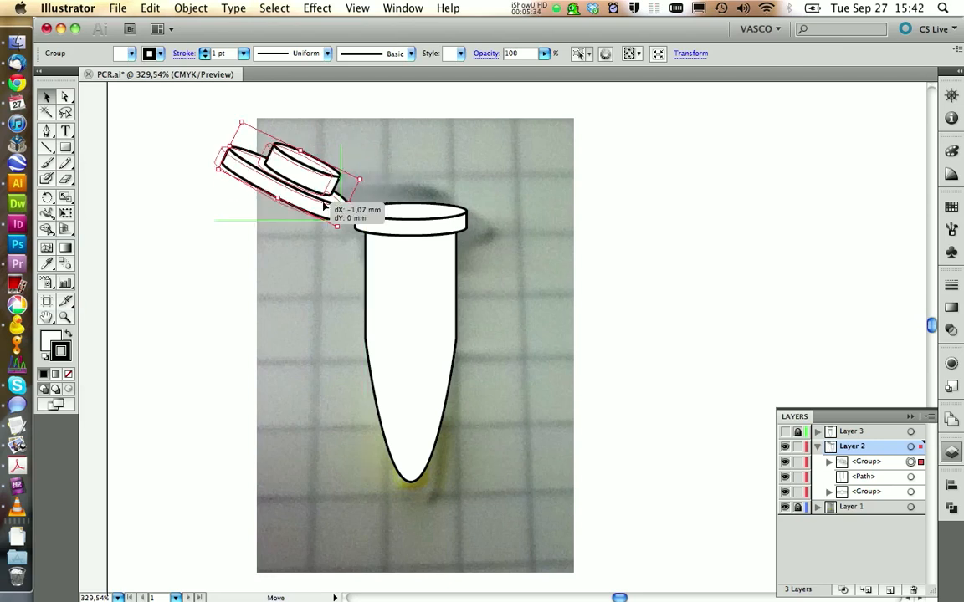
left_click(348, 227)
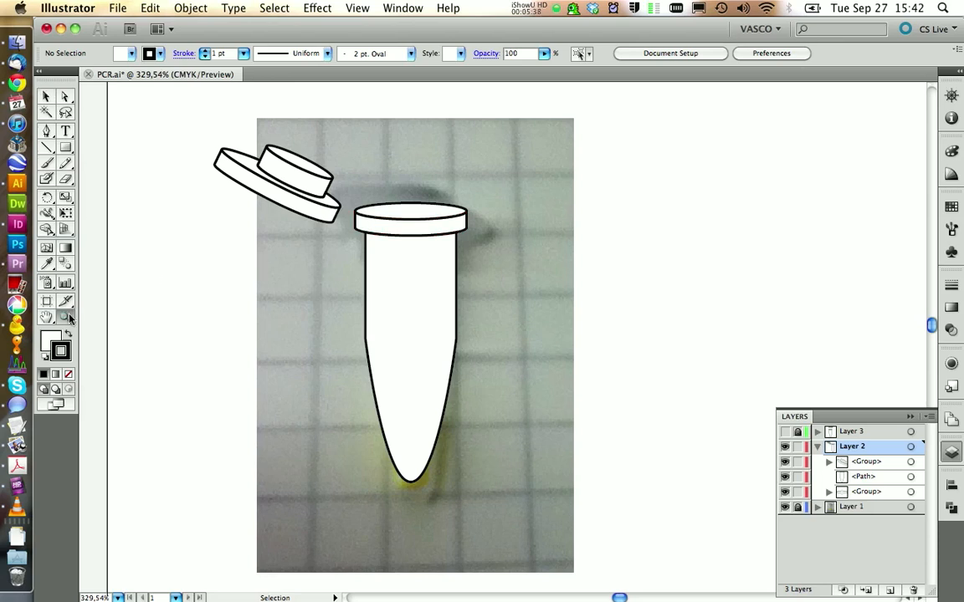
- Zoom in and draw a pen curve from the lid's lower corner to the tube rim
left_click_drag(270, 180, 350, 220)
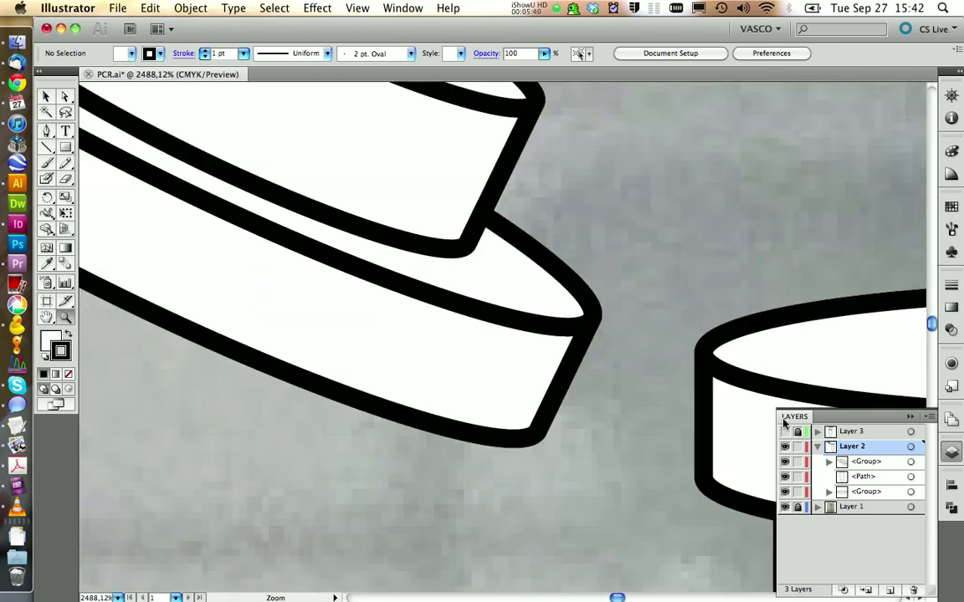
left_click(952, 453)
left_click_drag(716, 404, 611, 351)
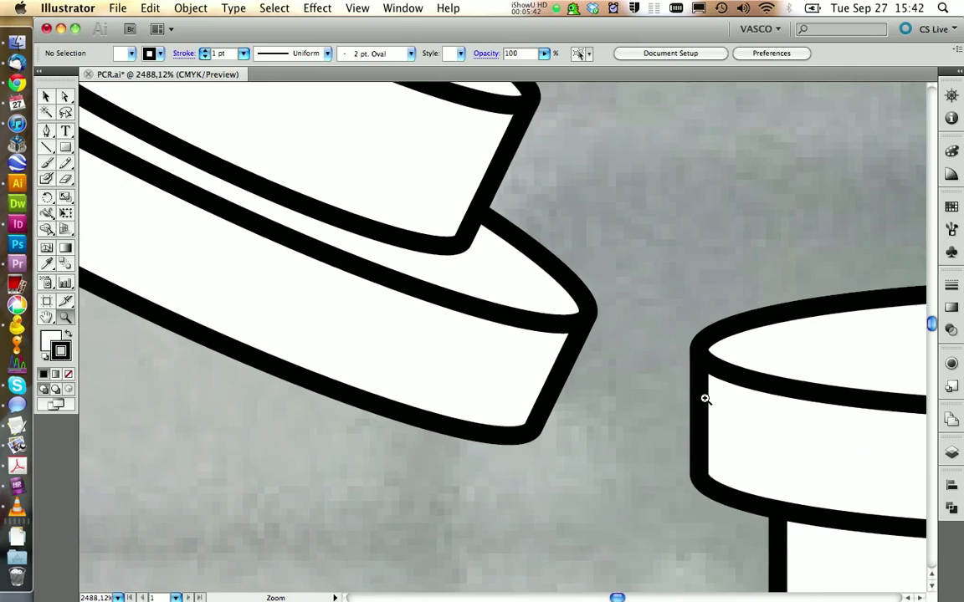
left_click_drag(469, 251, 397, 214)
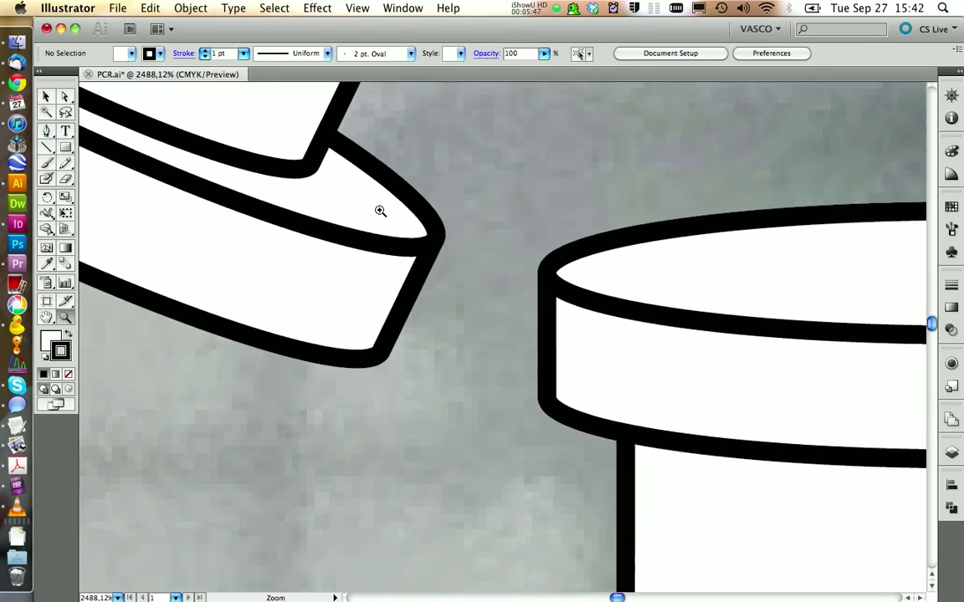
key("p")
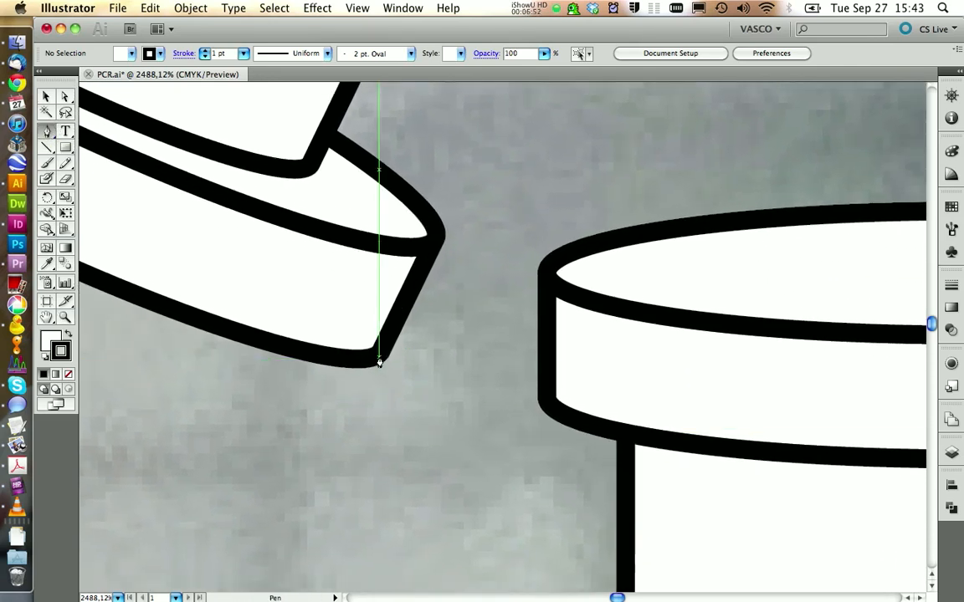
left_click(380, 356)
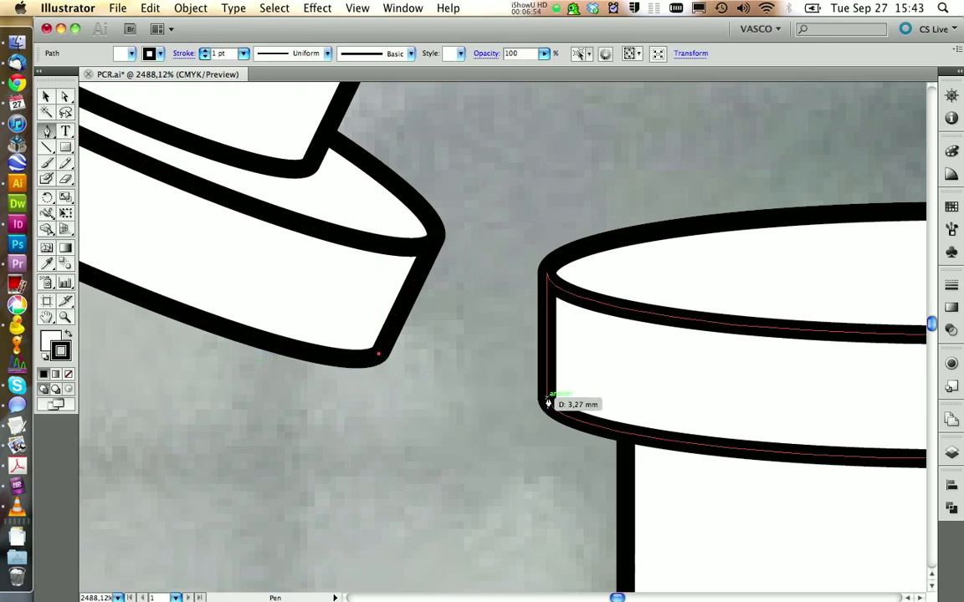
mouse_move(546, 398)
left_mouse_down()
mouse_move(606, 456)
mouse_move(630, 372)
left_mouse_up()
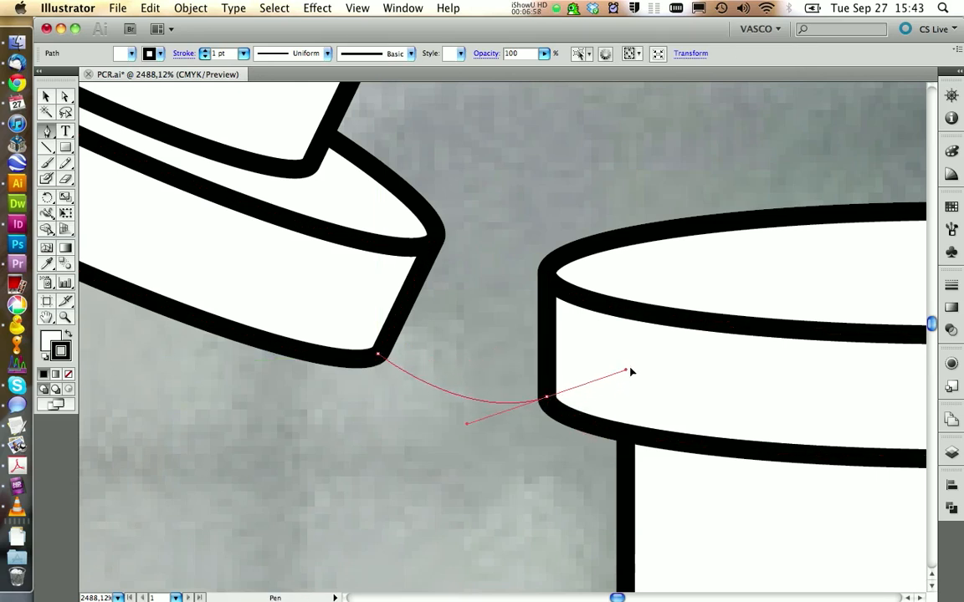
left_click_drag(631, 372, 657, 369)
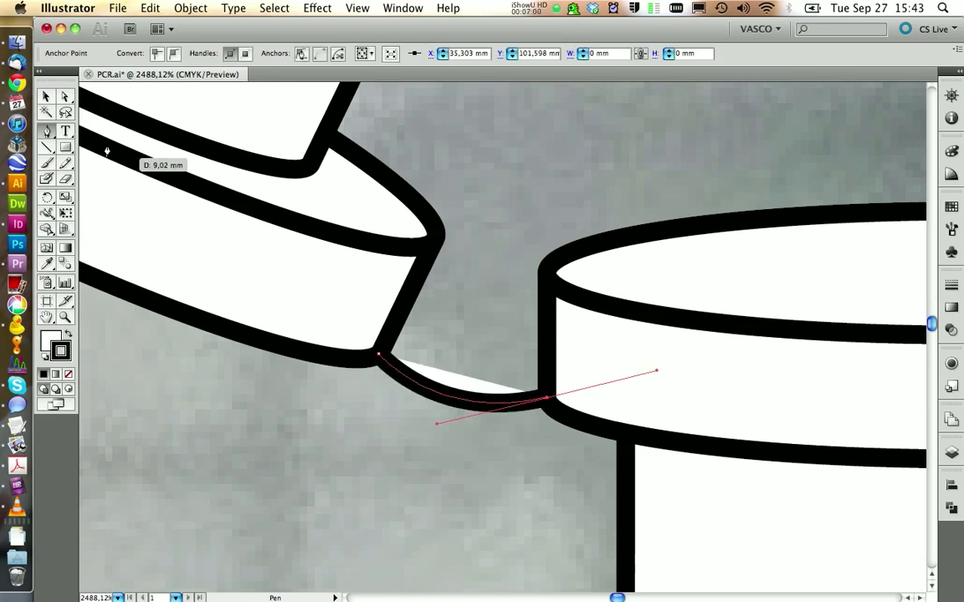
key("v")
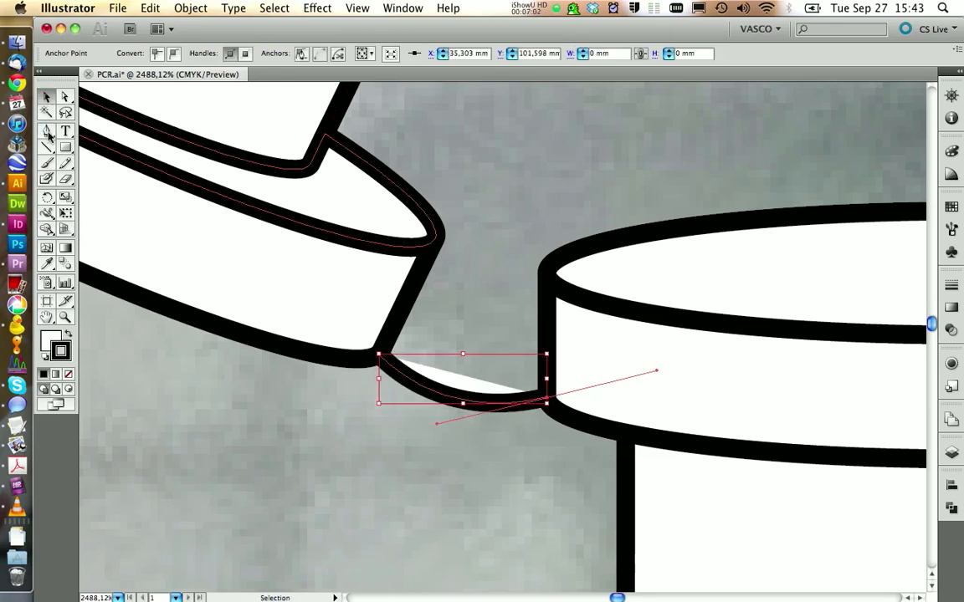
- Draw a second pen curve from the lid's upper corner to the rim top
left_click(47, 130)
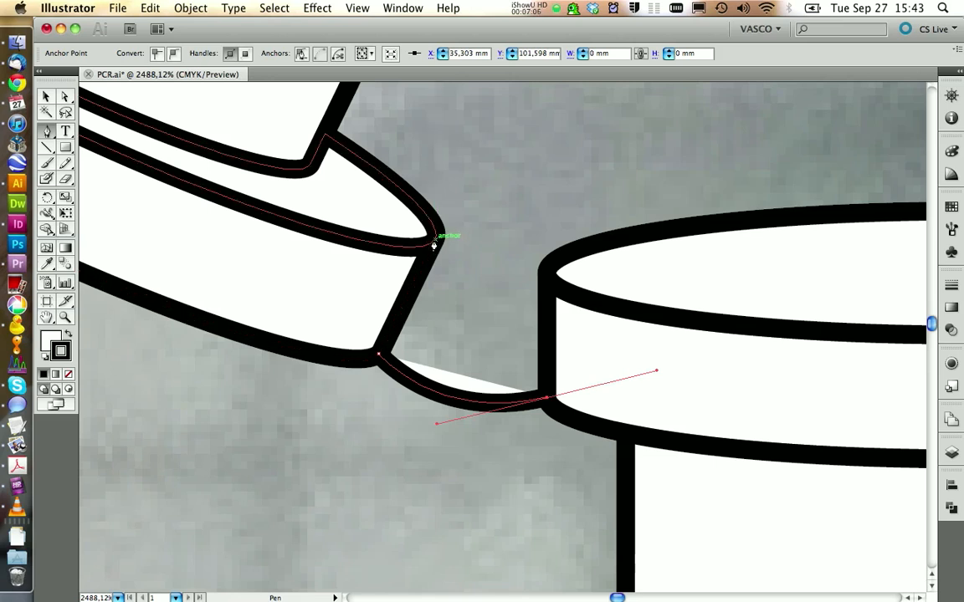
left_click(435, 241)
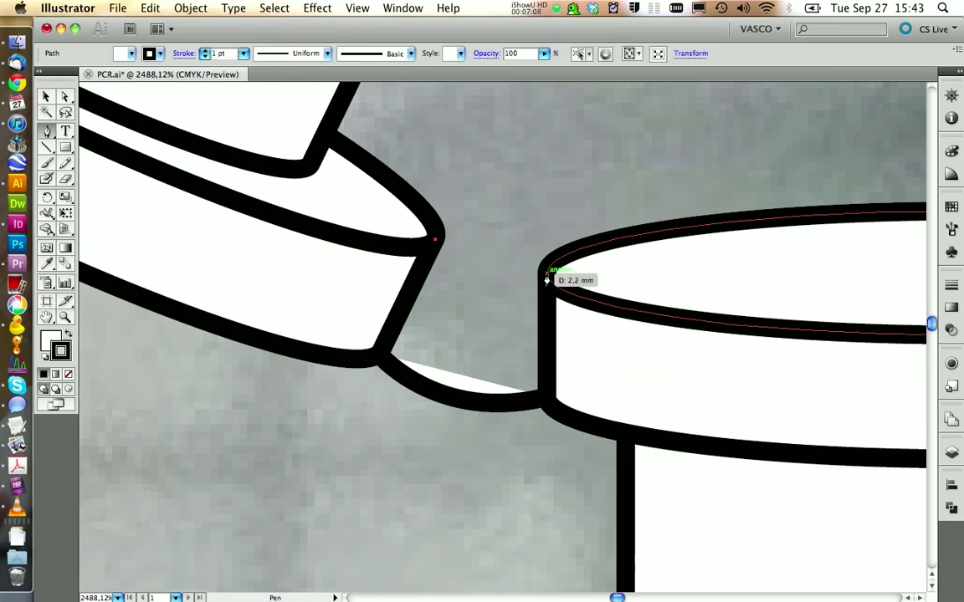
mouse_move(543, 272)
left_mouse_down()
mouse_move(573, 268)
mouse_move(615, 234)
left_mouse_up()
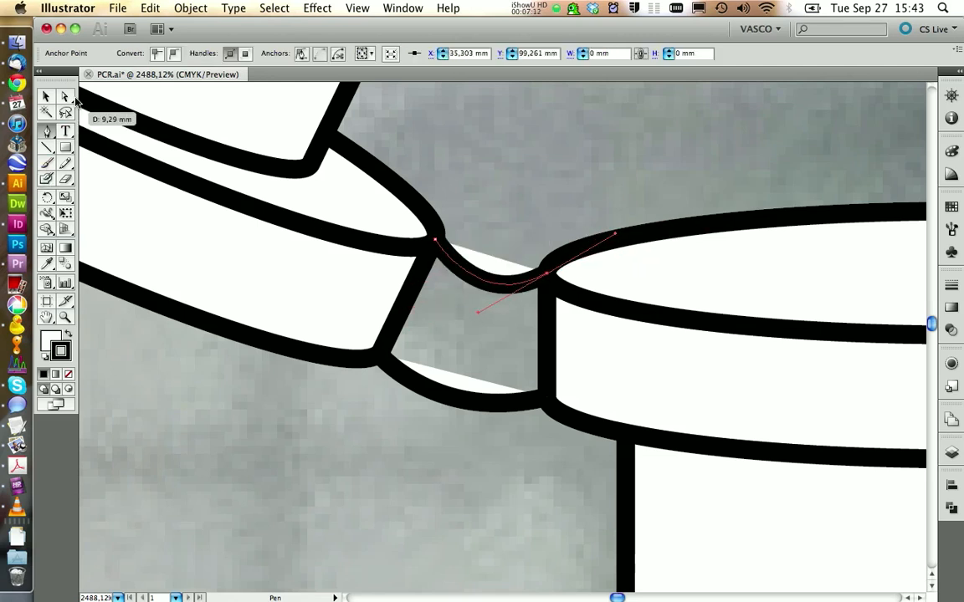
left_click(66, 97)
key("v")
- Pull the two arcs aside and join their endpoints (Cmd+J) into one closed hinge shape
left_click(523, 222)
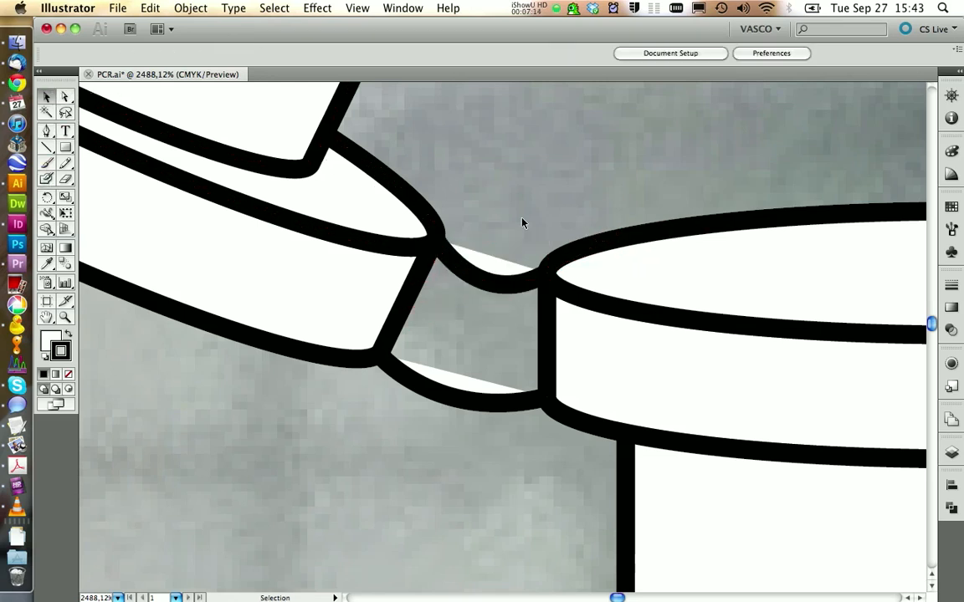
left_click_drag(529, 224, 465, 449)
left_click_drag(508, 287, 394, 434)
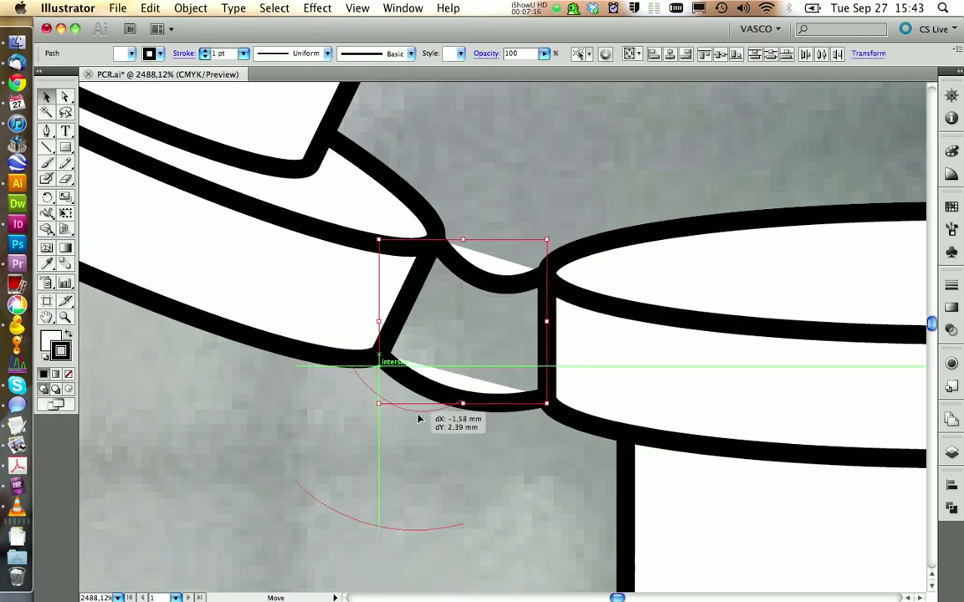
left_click(428, 390)
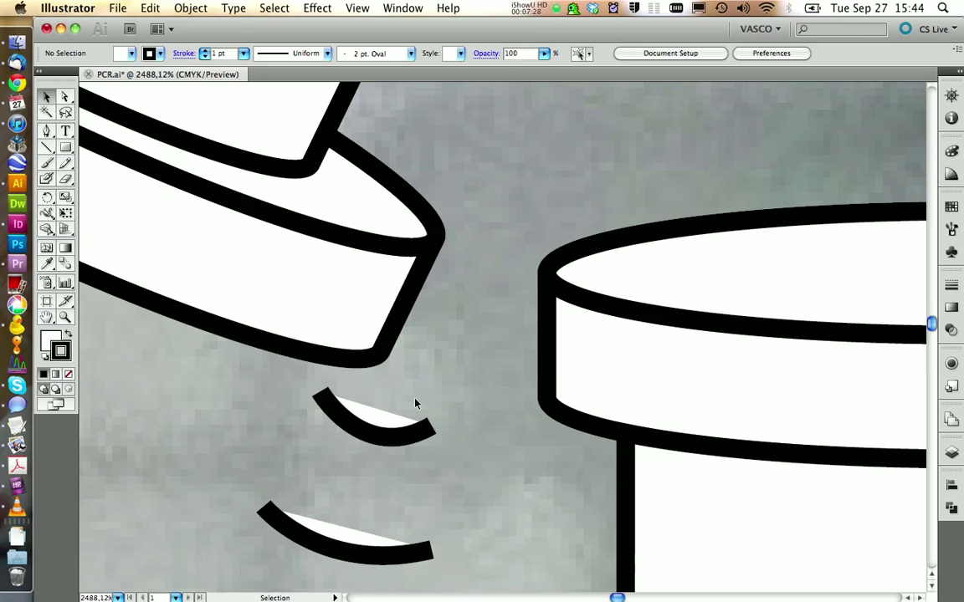
key("a")
left_click_drag(415, 410, 483, 515)
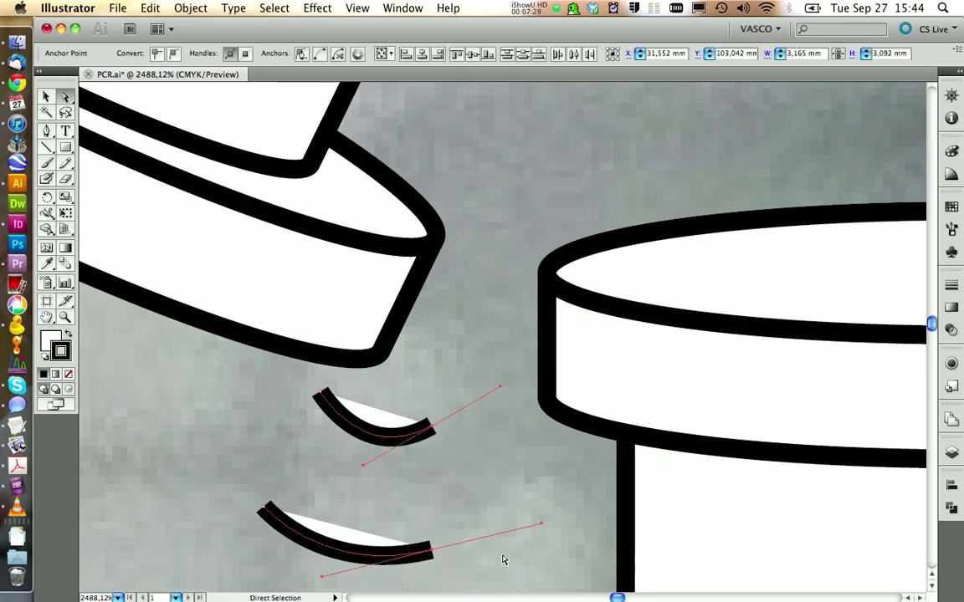
key("super+j")
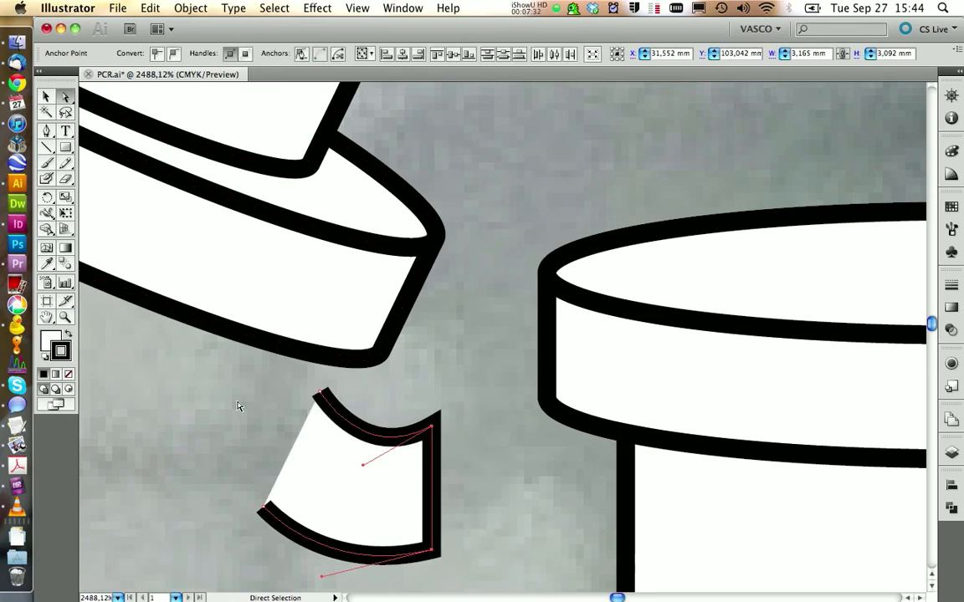
- Set the hinge strip between lid and tube and send it to the back
left_click(333, 53)
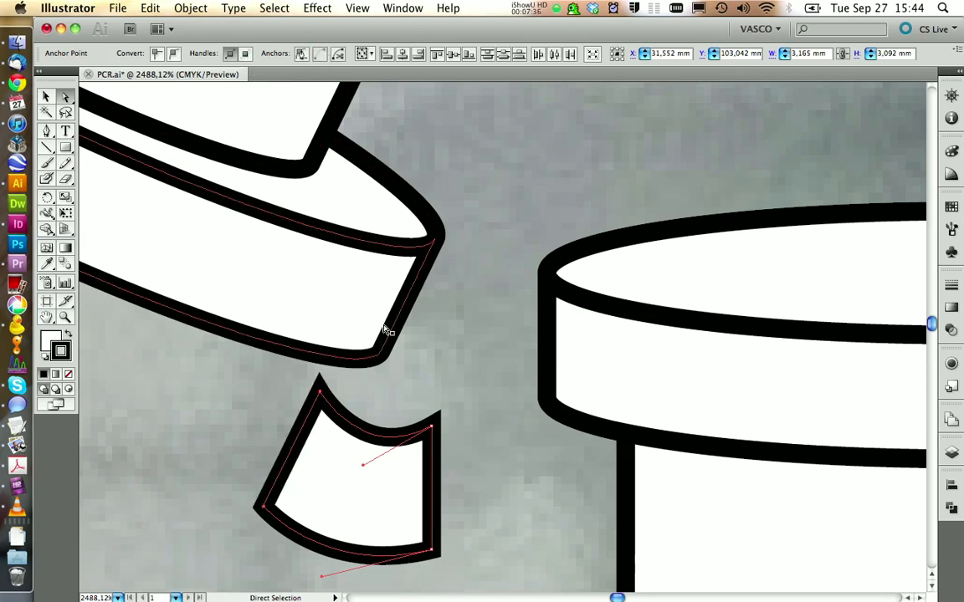
left_click(428, 358)
key("v")
left_click(365, 406)
left_click_drag(364, 406, 504, 337)
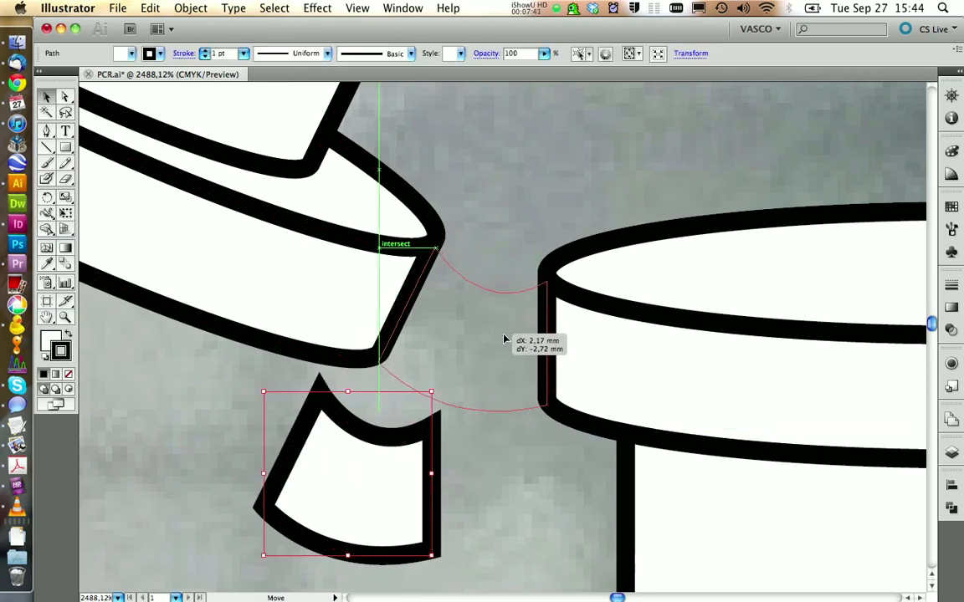
left_click_drag(504, 340, 504, 341)
right_click(490, 387)
mouse_move(525, 575)
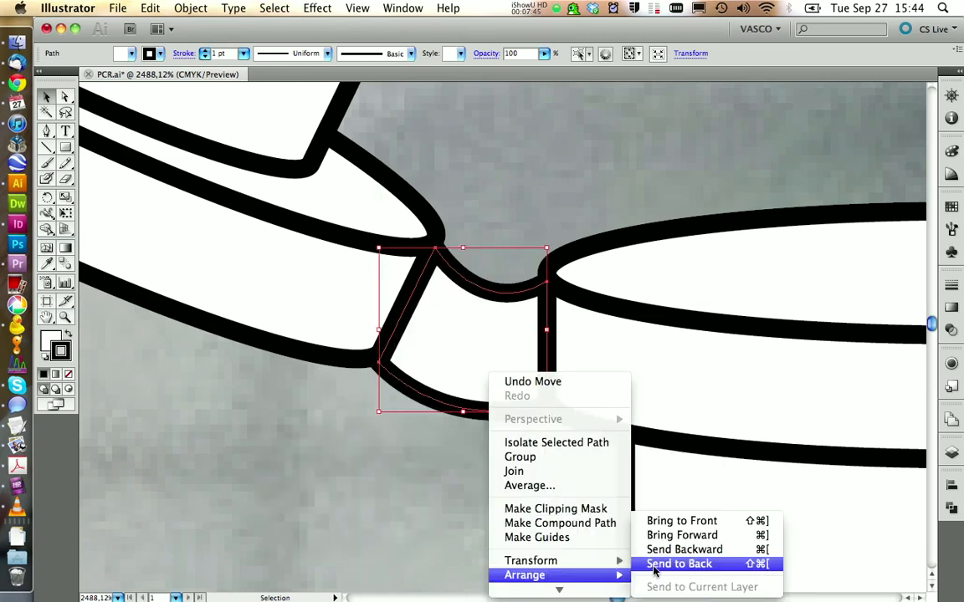
left_click(679, 564)
left_click(427, 452)
- Fit all artwork in the window, then zoom in on the open-lid tube drawing
left_click(357, 7)
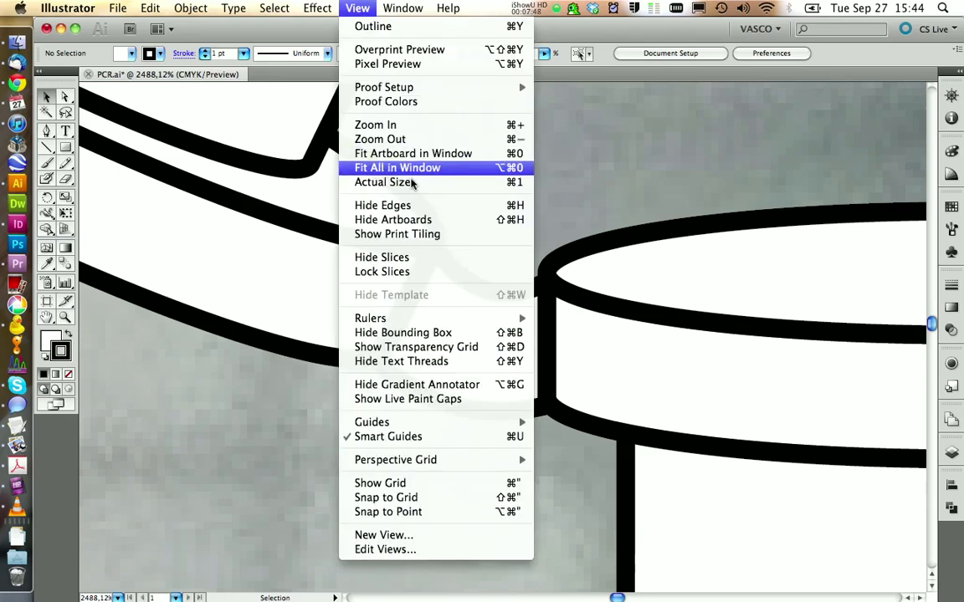
left_click(412, 170)
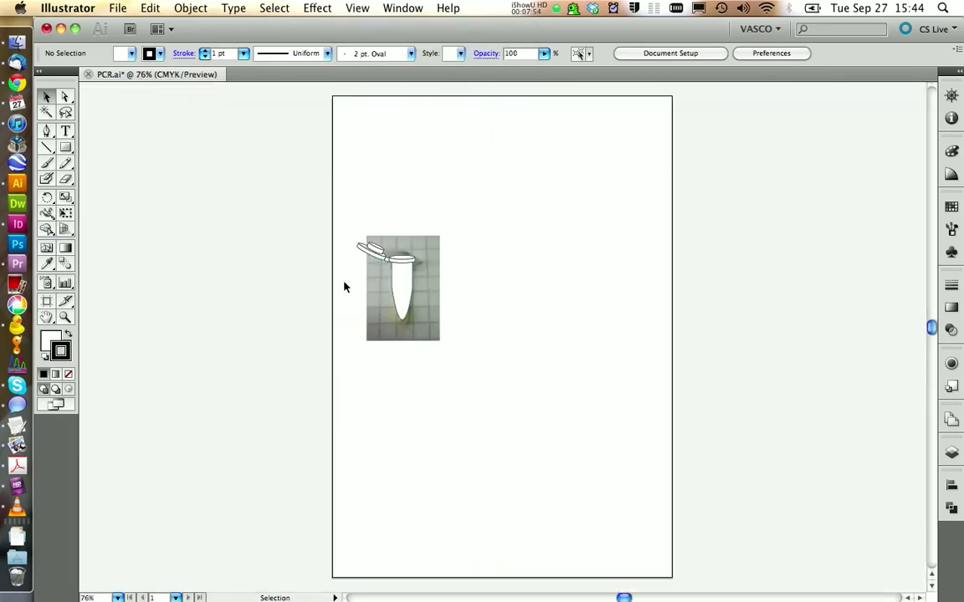
key("z")
left_click_drag(351, 234, 452, 335)
scroll(571, 369, "down", 1)
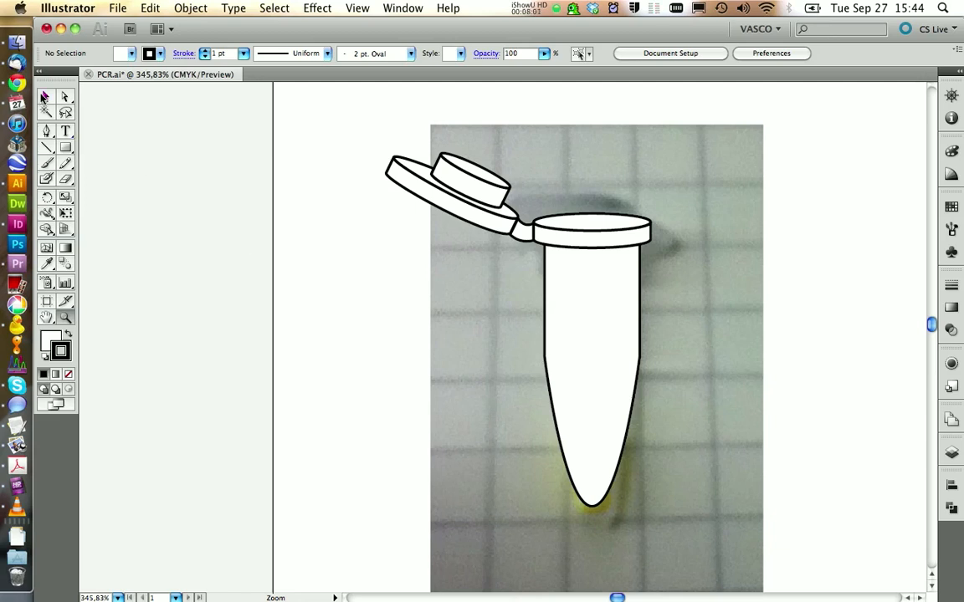
left_click(46, 97)
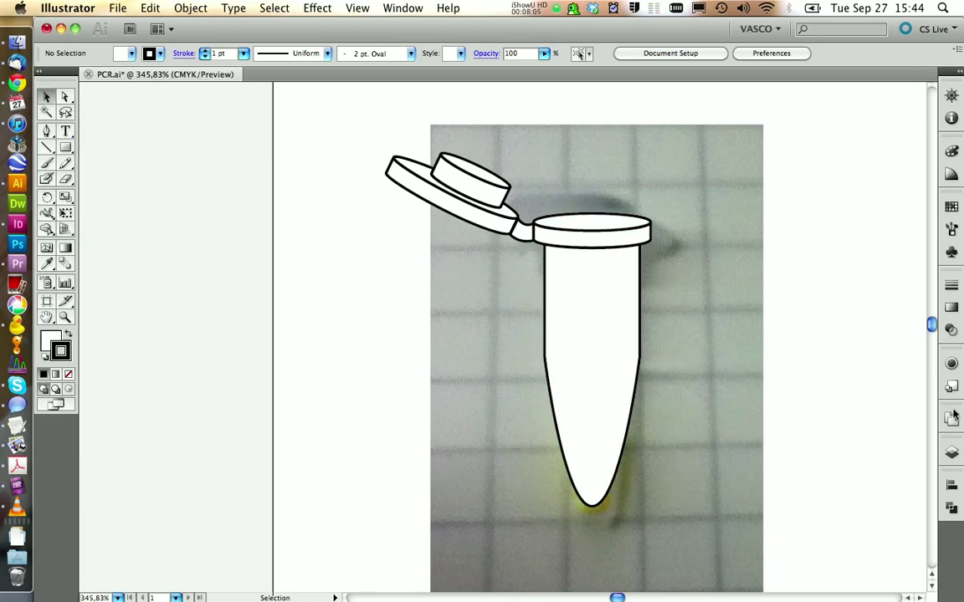
- Show hidden Layer 3 and lower the closed tube's lid ellipse toward its rim
left_click(953, 456)
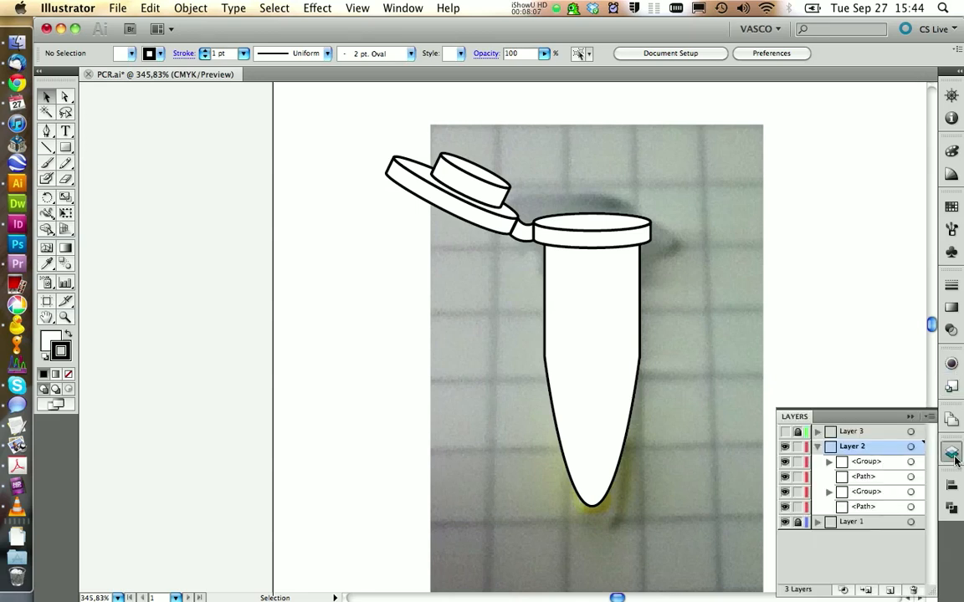
left_click(786, 432)
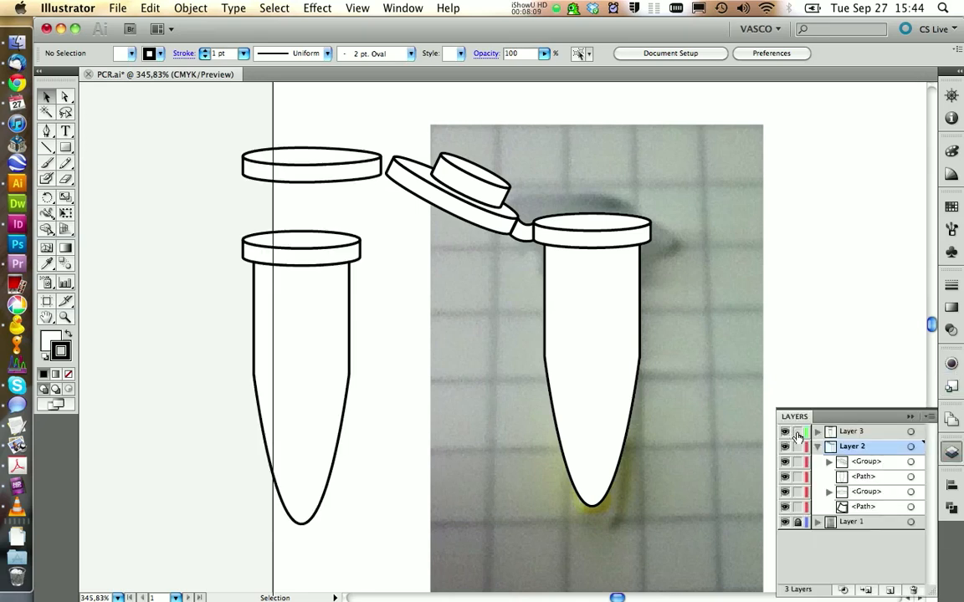
left_click_drag(209, 134, 385, 219)
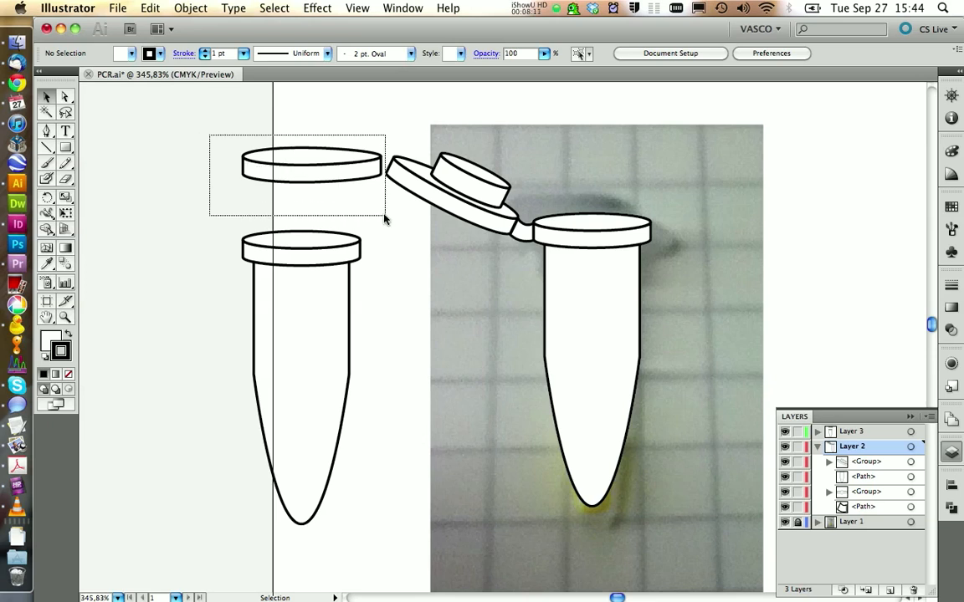
left_click_drag(366, 172, 348, 240)
left_click(386, 300)
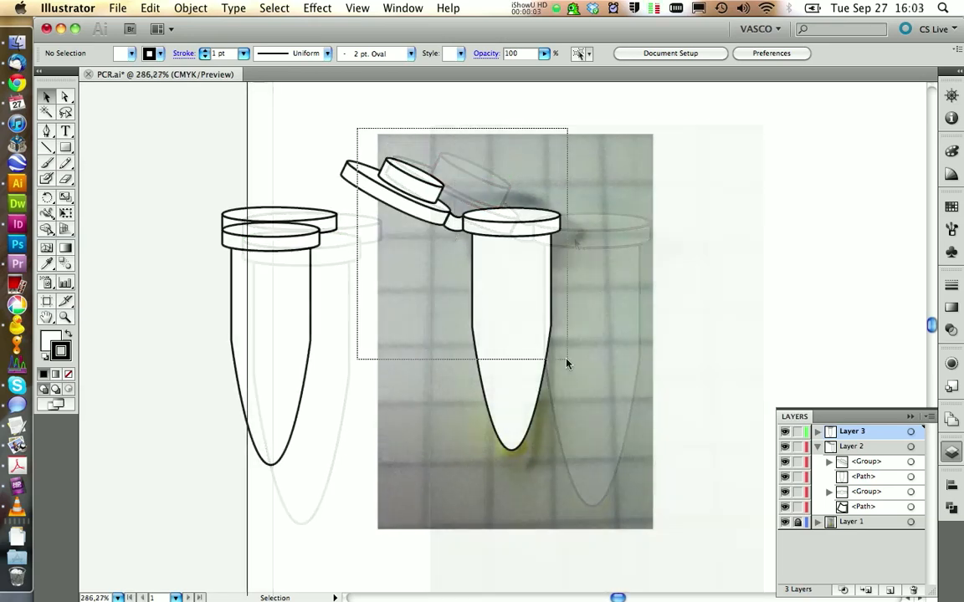
- Move the open-lid tube right off the photo and remove it from view
left_click_drag(511, 330, 797, 281)
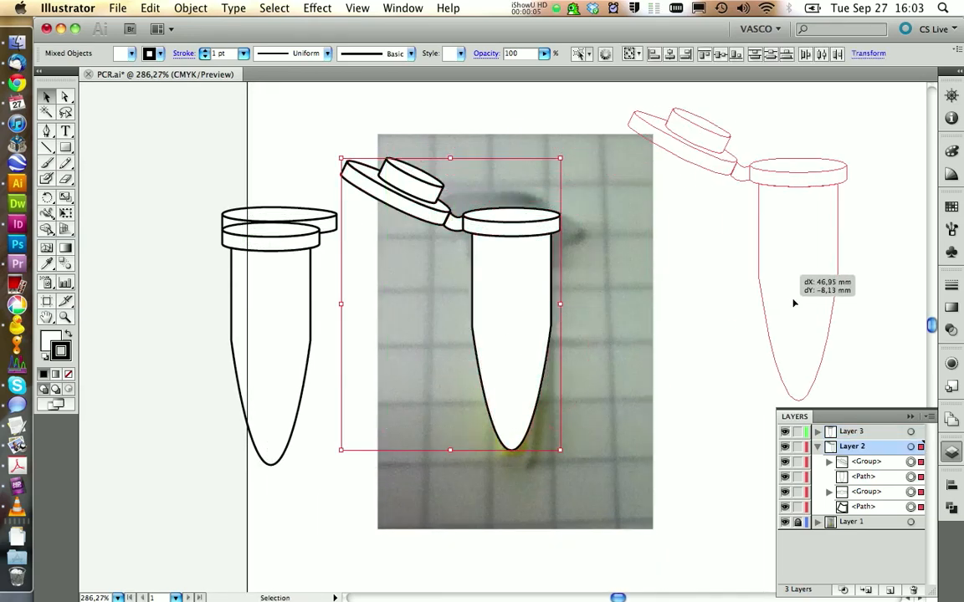
key("BackSpace")
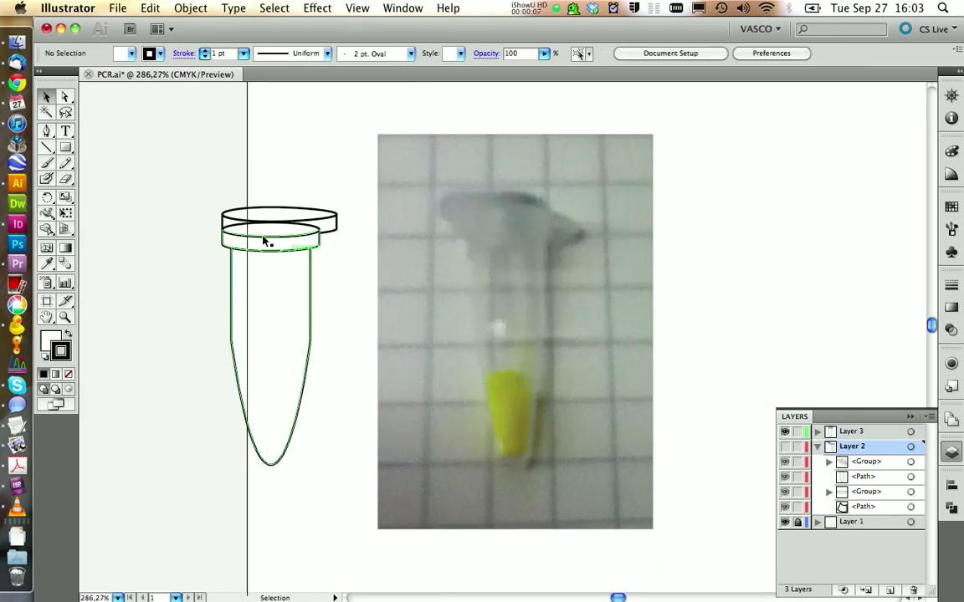
- Move the closed-tube drawing onto the closed-tube photo
left_click_drag(204, 172, 284, 401)
left_click_drag(313, 369, 554, 376)
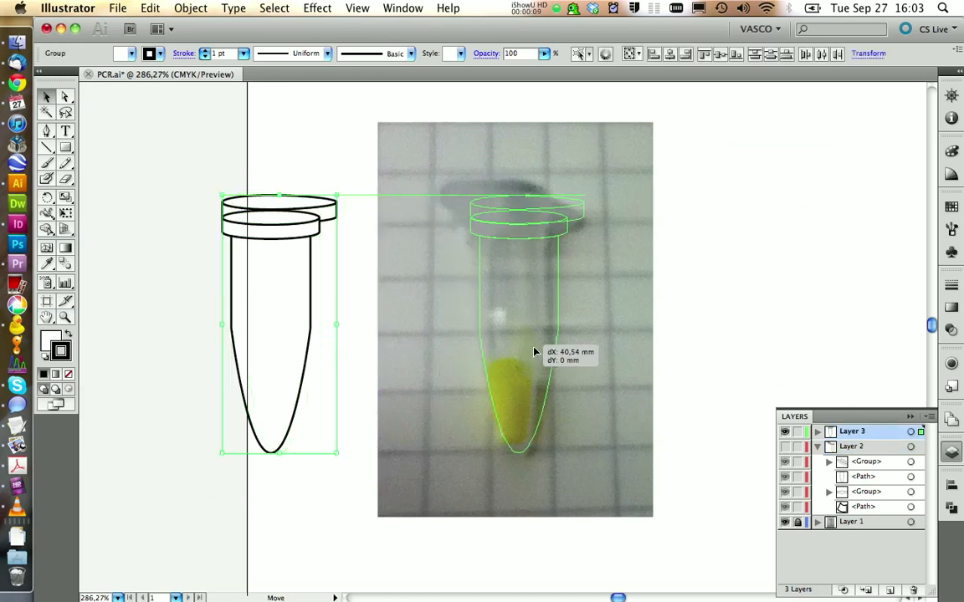
left_click(654, 350)
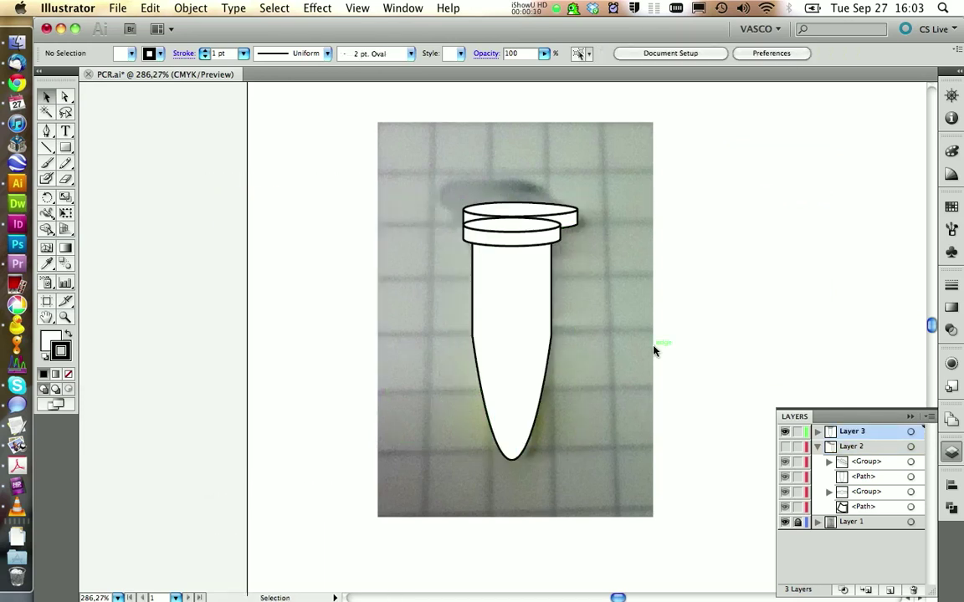
- Send the tube body behind the lid and nudge the top lid ellipse down onto the rim
left_click(557, 220)
left_click(485, 309)
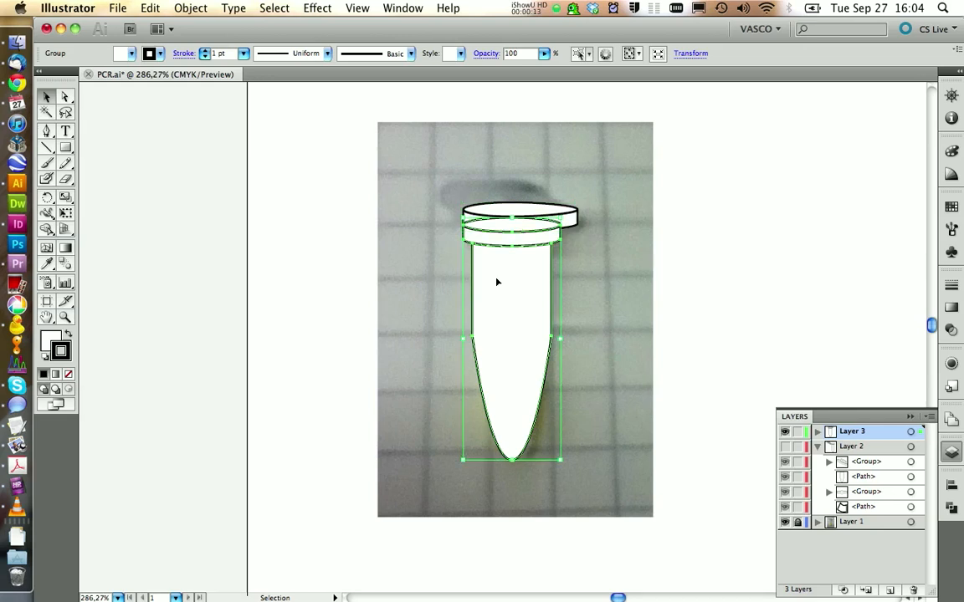
right_click(503, 298)
mouse_move(538, 414)
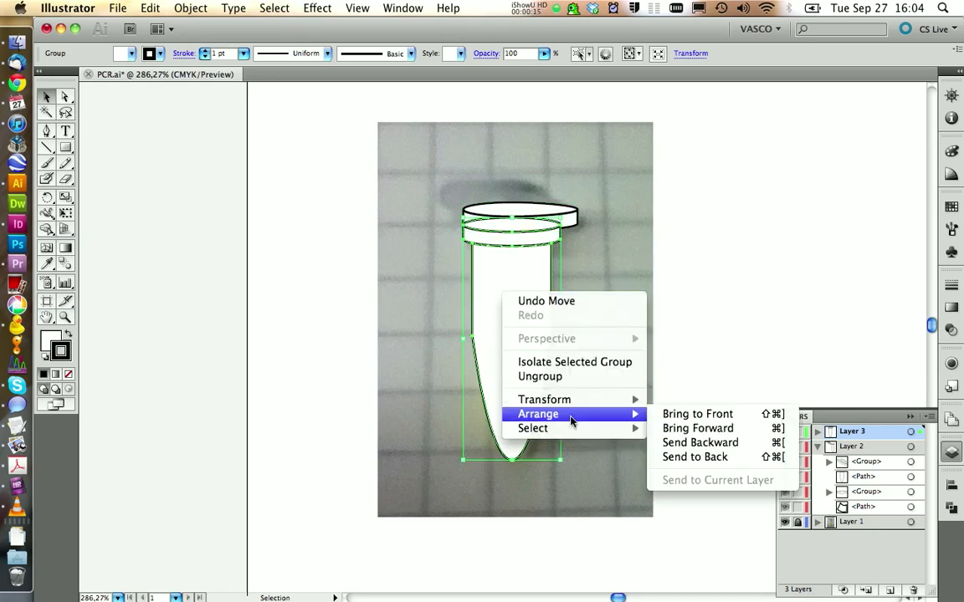
left_click(695, 457)
left_click(634, 328)
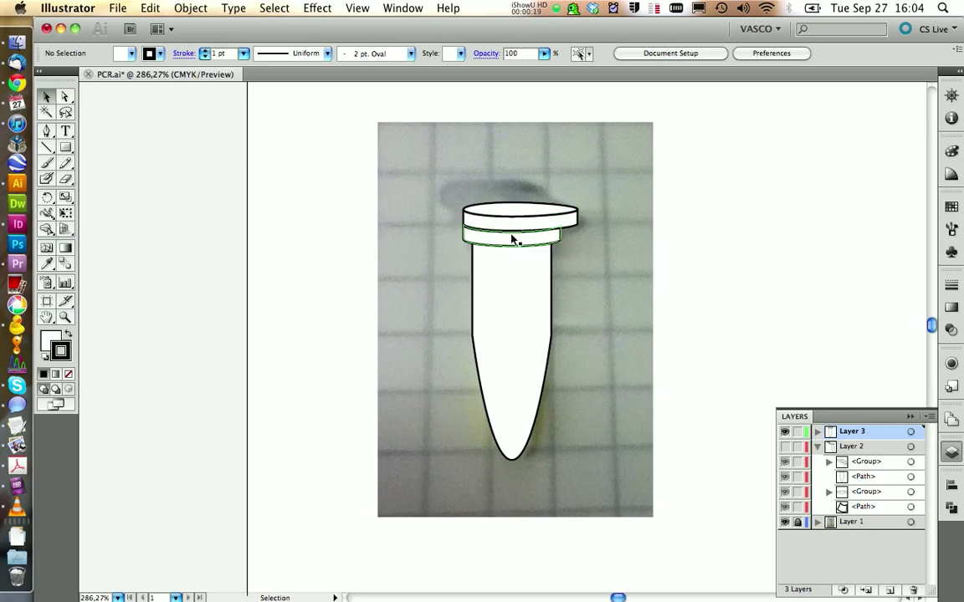
left_click_drag(508, 224, 508, 227)
left_click(590, 224)
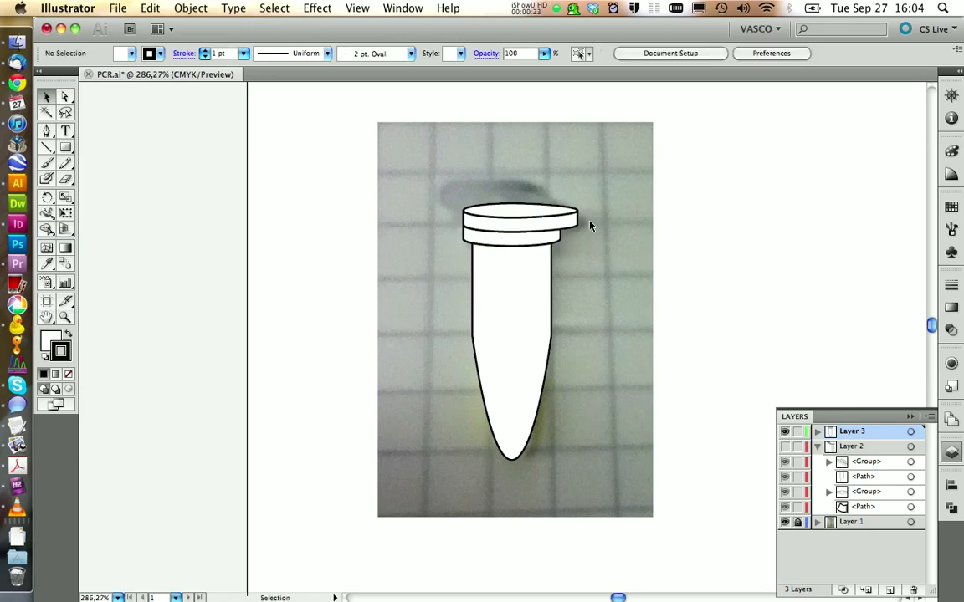
- Check the tube in Outline view, return to Preview and select the whole drawing
left_click(357, 8)
left_click(376, 23)
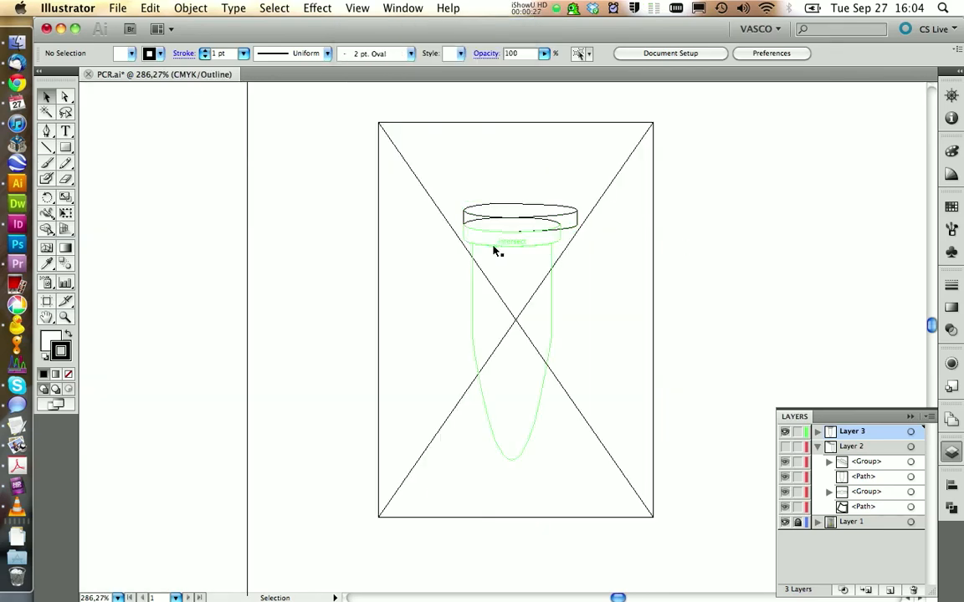
left_click(357, 8)
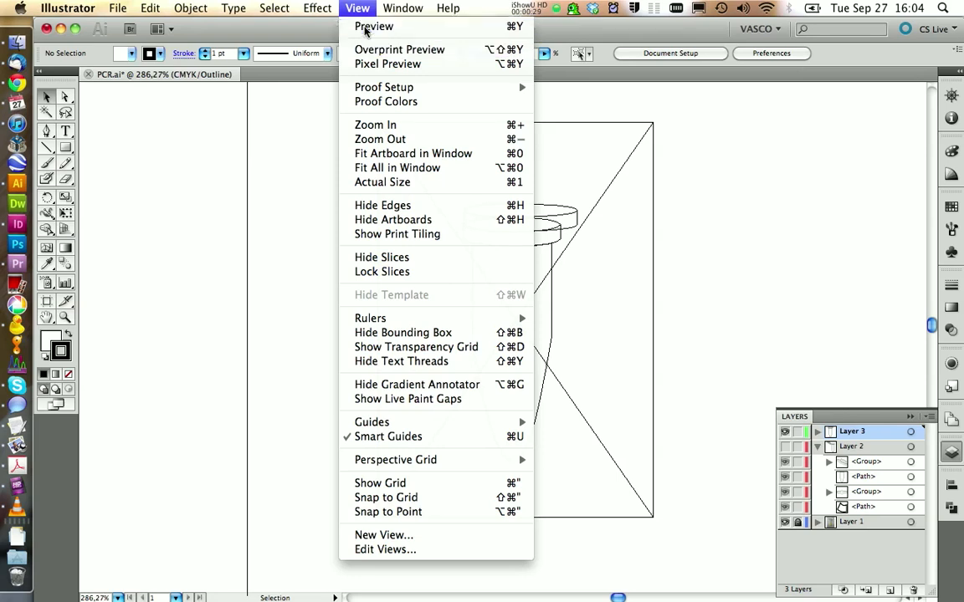
left_click(372, 23)
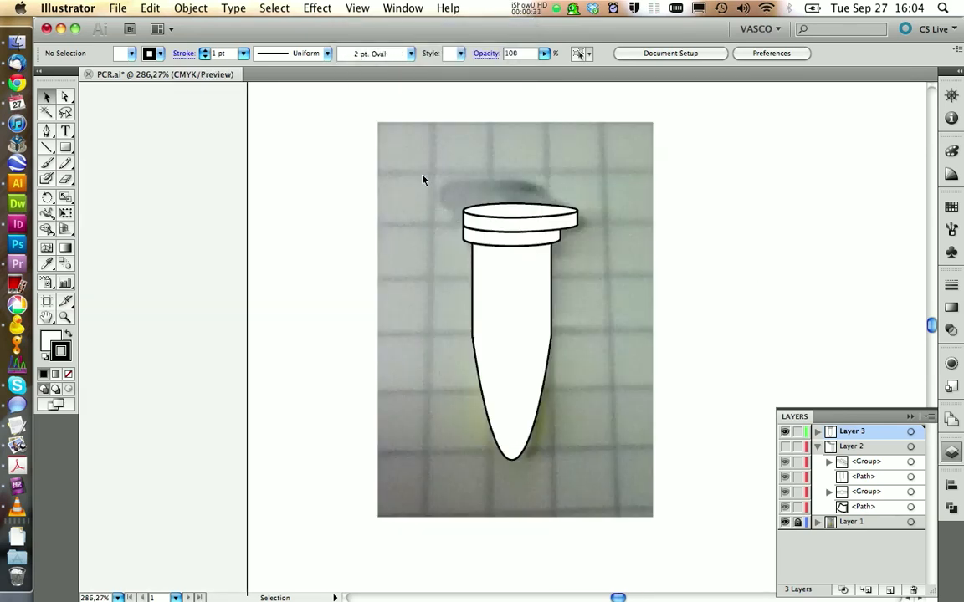
left_click_drag(380, 156, 582, 483)
- Duplicate the closed tube and place the copy to the right of the photo
key("super+c")
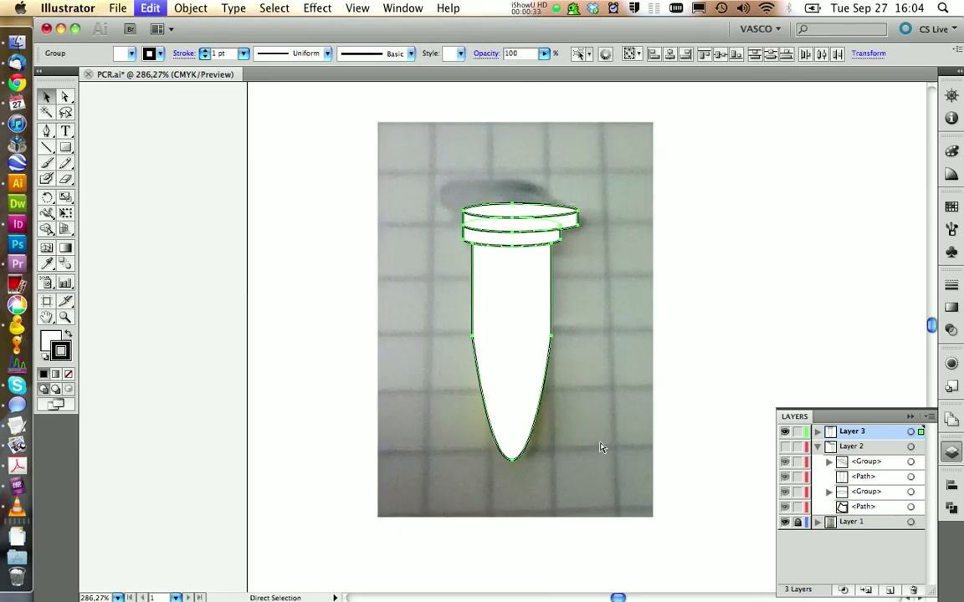
key("super+v")
key("v")
mouse_move(502, 276)
left_mouse_down()
mouse_move(772, 251)
mouse_move(762, 243)
left_mouse_up()
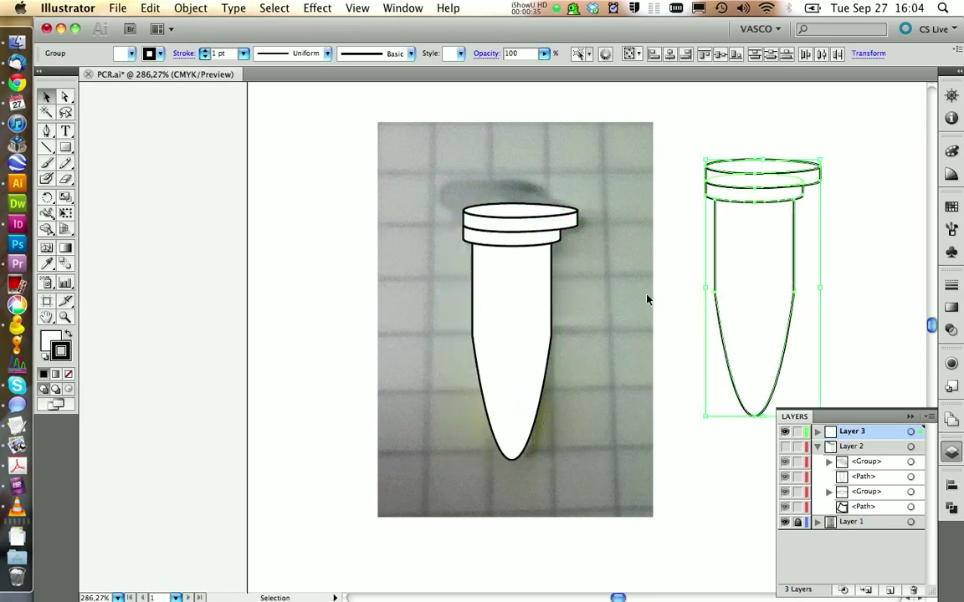
left_click(645, 297)
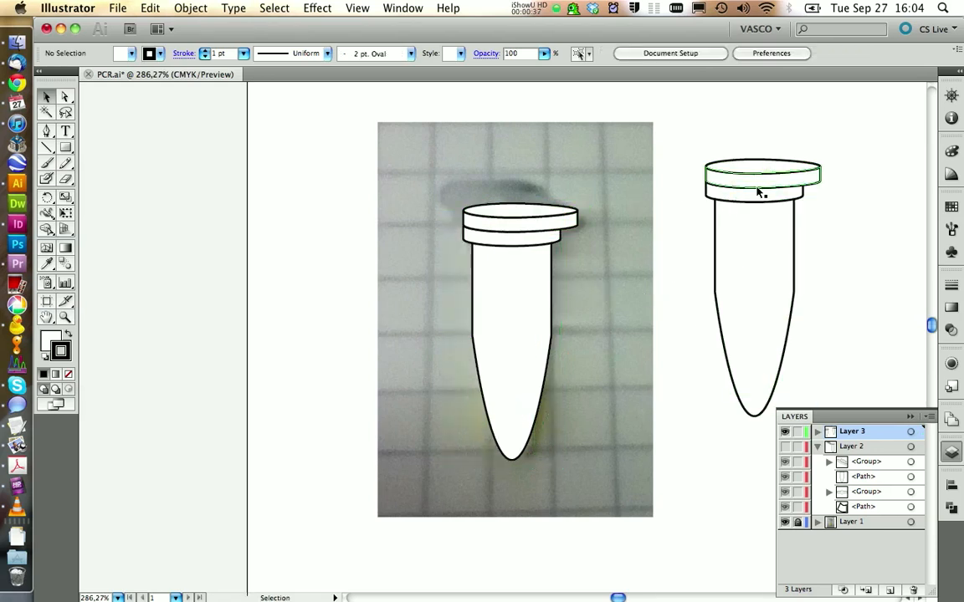
- Ungroup the copied tube and split its overlapping shapes with Pathfinder Divide
left_click(756, 197)
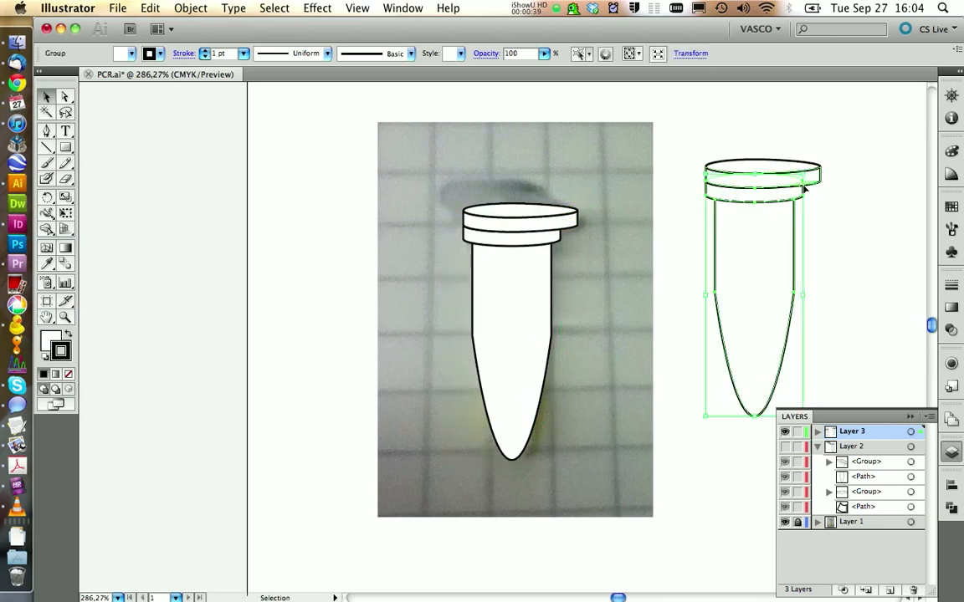
right_click(749, 259)
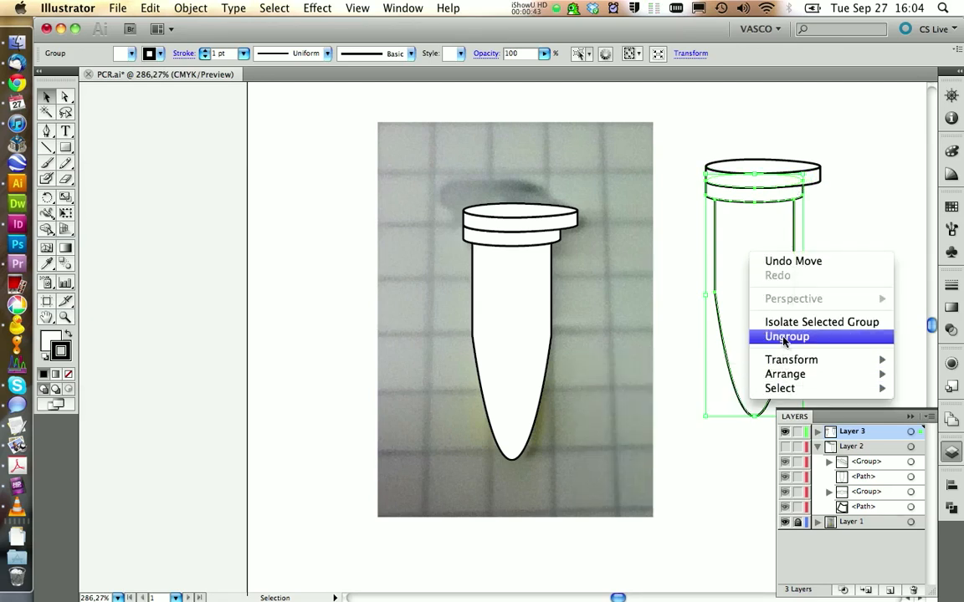
left_click(786, 337)
left_click(640, 282)
left_click_drag(688, 131, 807, 361)
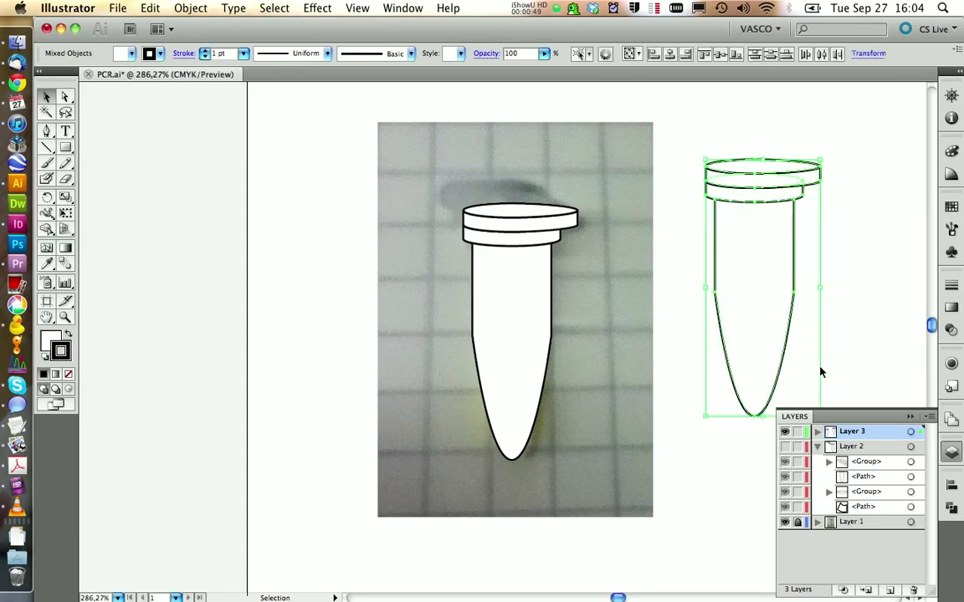
left_click(952, 511)
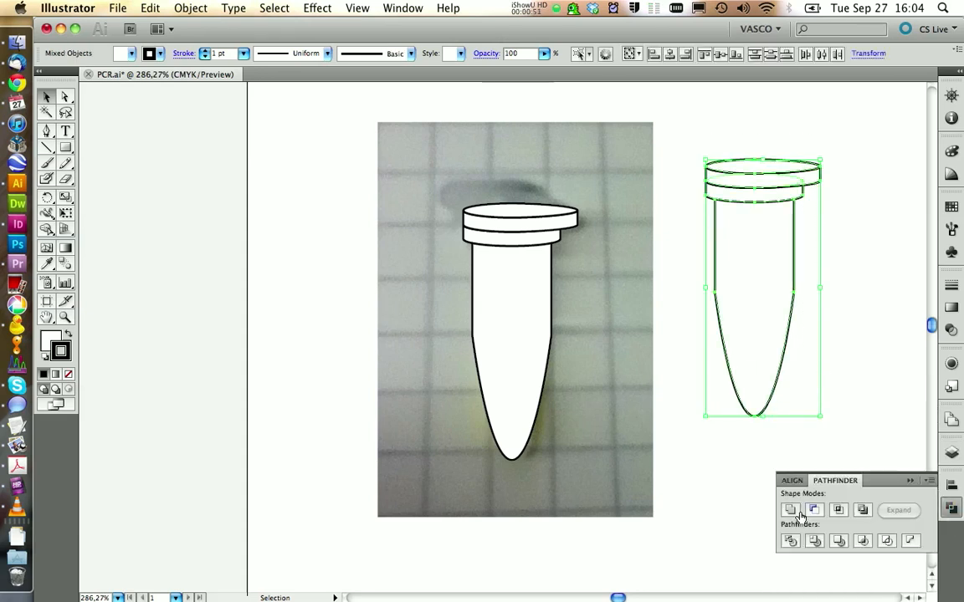
left_click(790, 541)
left_click(584, 265)
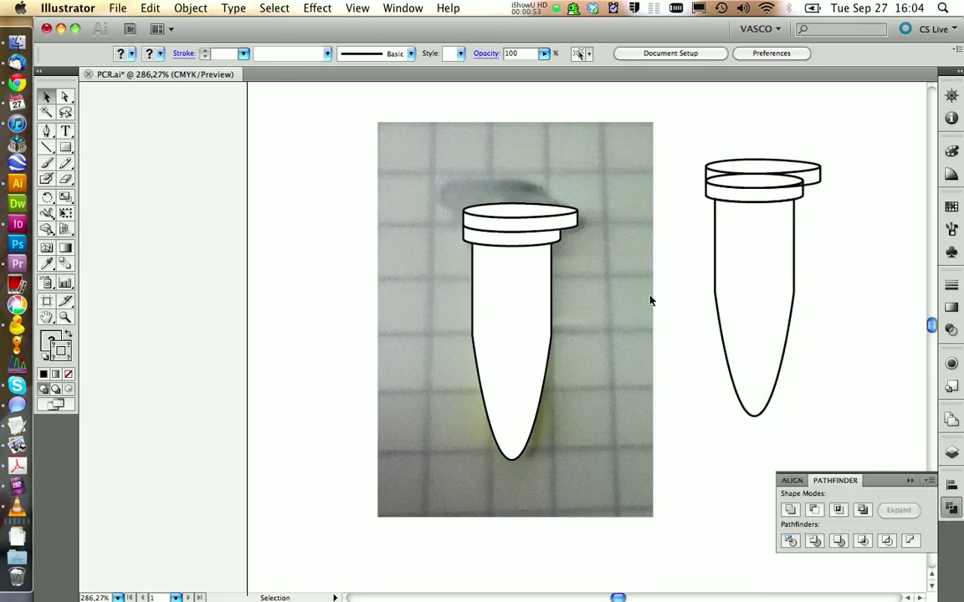
- Ungroup the divided pieces and pull the cap-ring strip out to the left
left_click(723, 251)
right_click(722, 251)
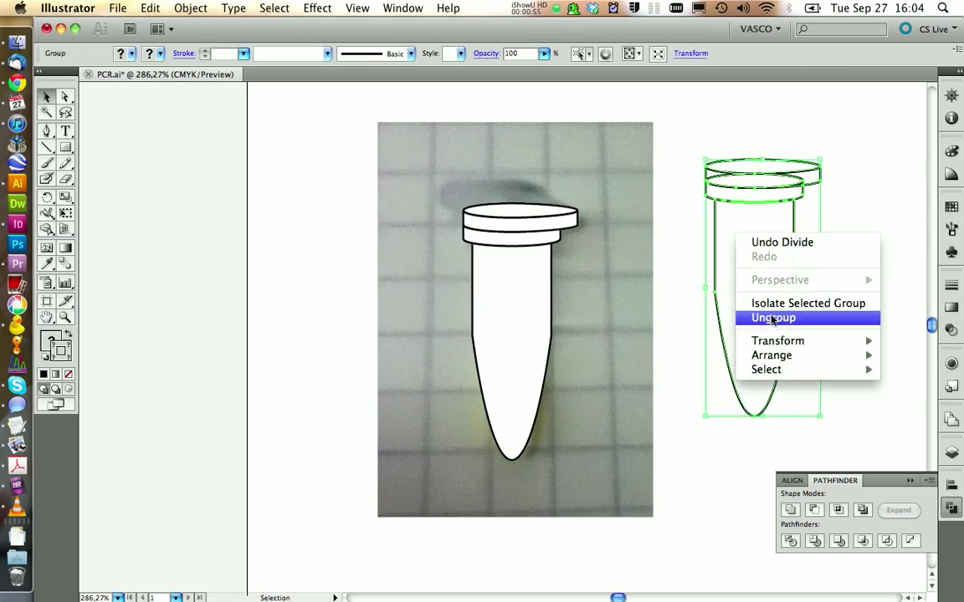
left_click(752, 290)
left_click(687, 249)
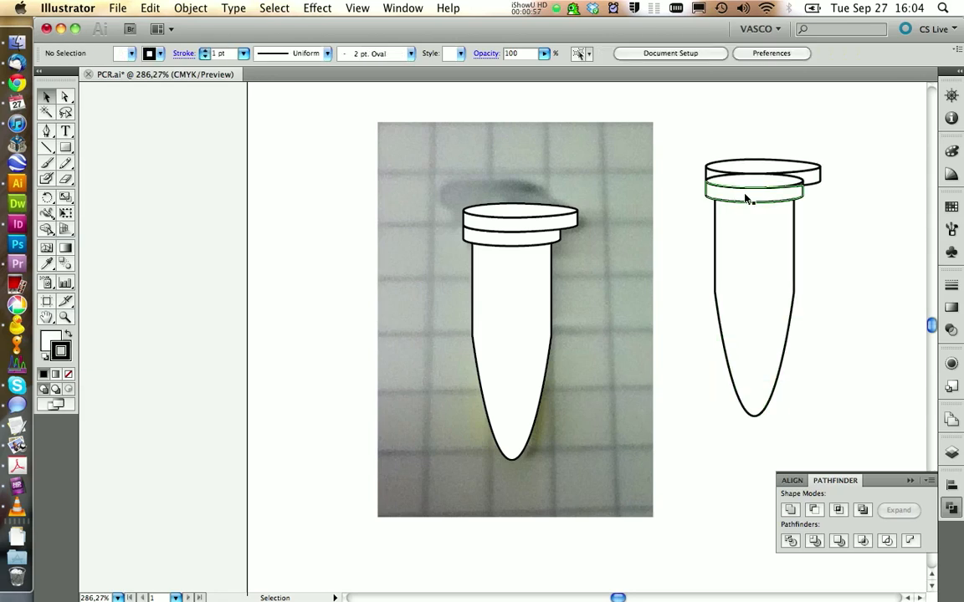
left_click_drag(747, 197, 669, 255)
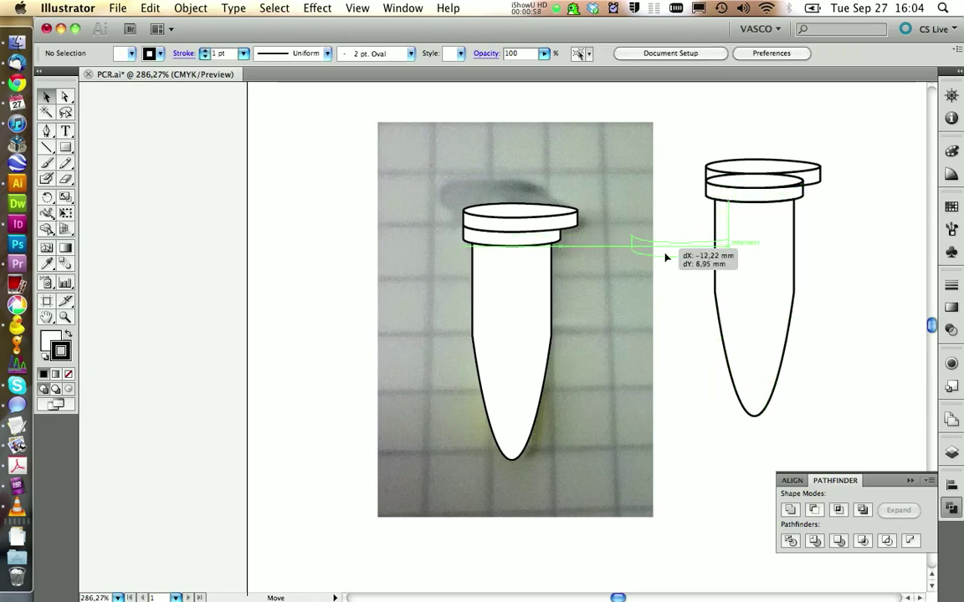
left_click(669, 327)
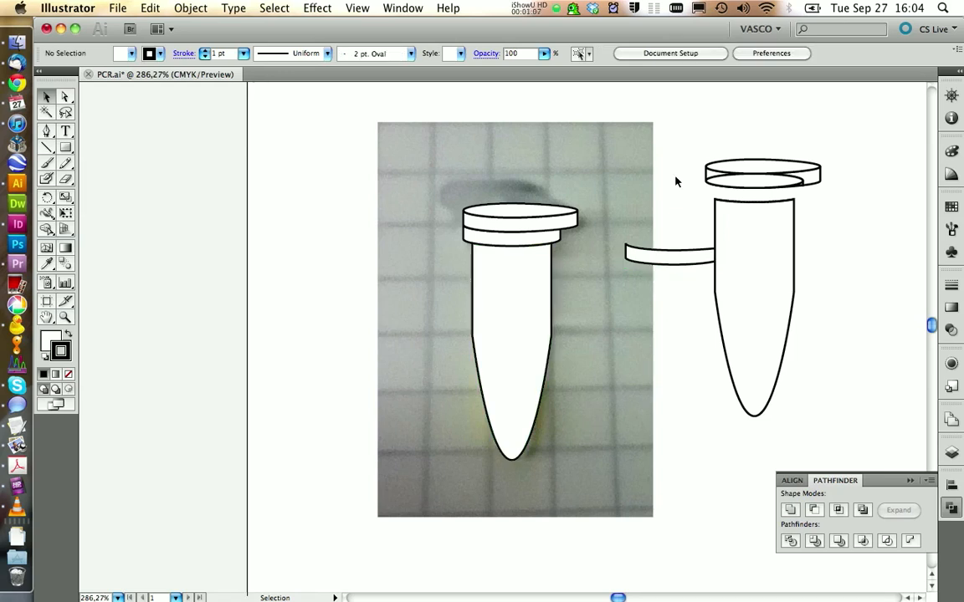
- Delete the remaining pieces of the copied tube, leaving only the ring strip
left_click_drag(670, 180, 847, 218)
key("Delete")
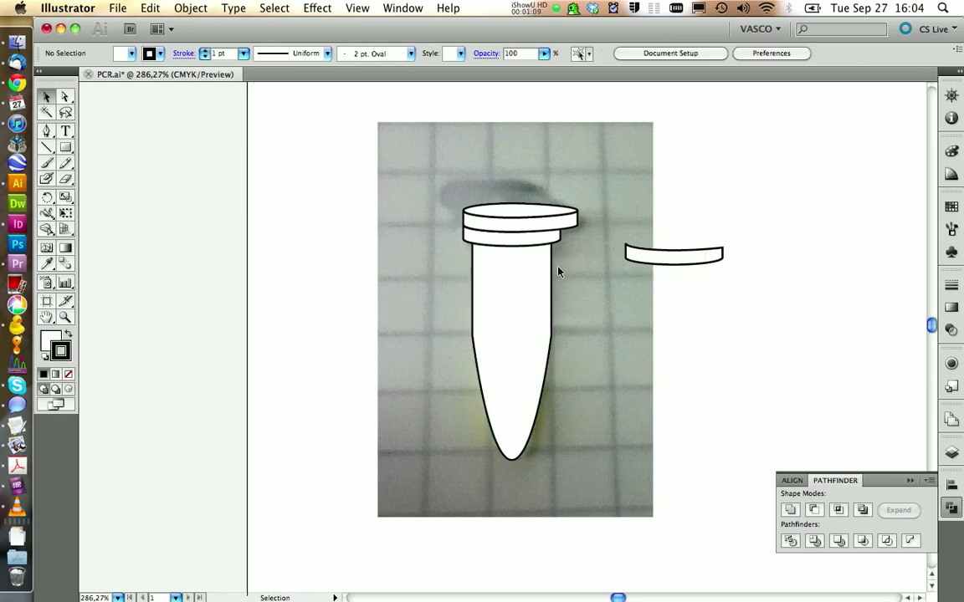
left_click(511, 251)
- Ungroup the tube over the photo and locate its lid discs in the Layers panel
right_click(546, 276)
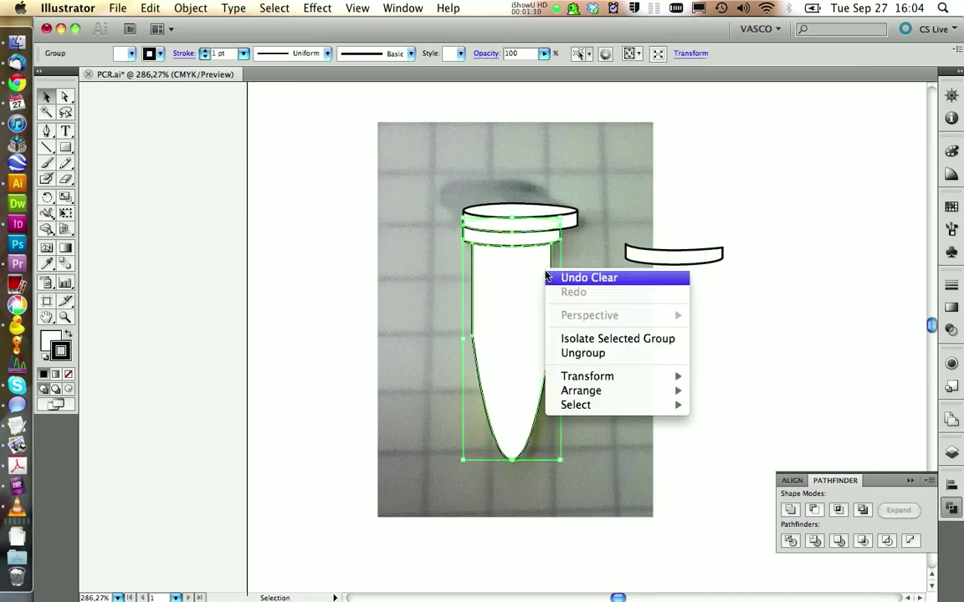
left_click(582, 352)
left_click(585, 293)
left_click_drag(559, 192, 562, 239)
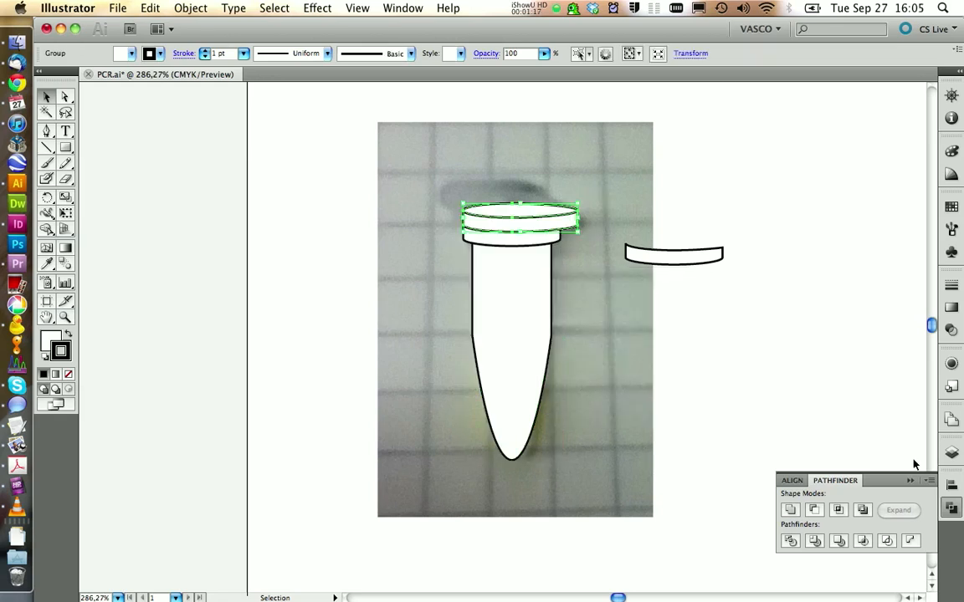
left_click(951, 453)
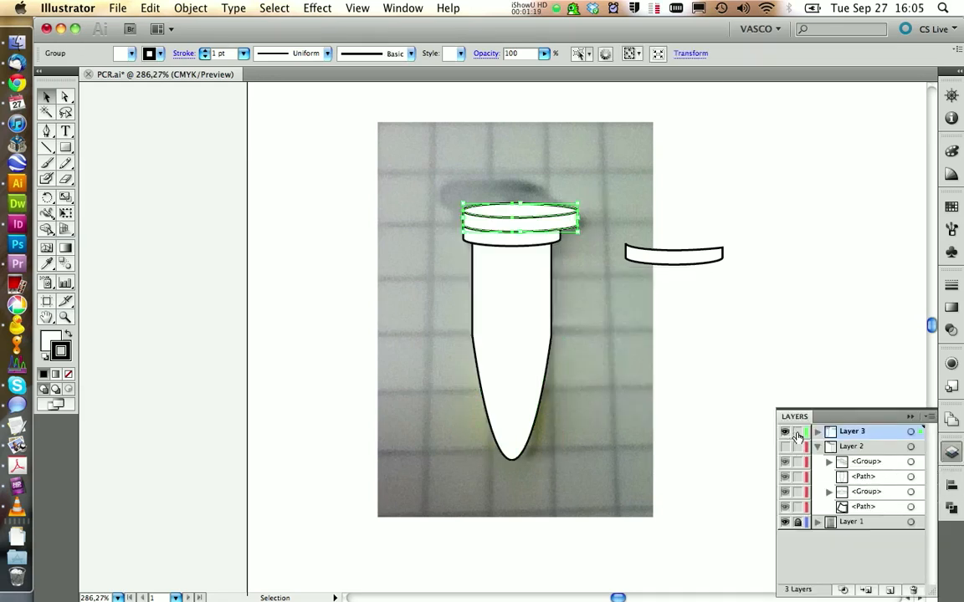
left_click(817, 432)
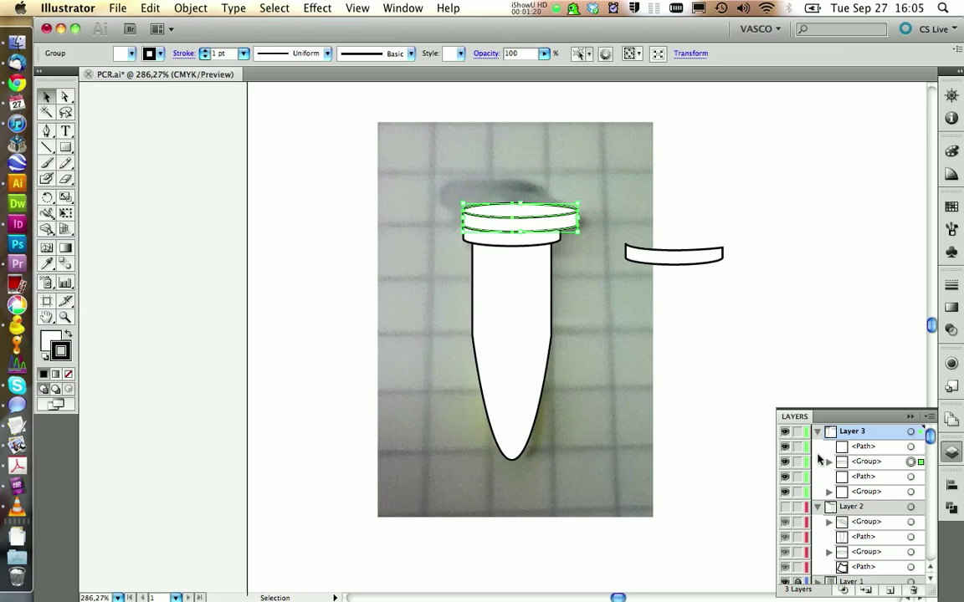
left_click(816, 507)
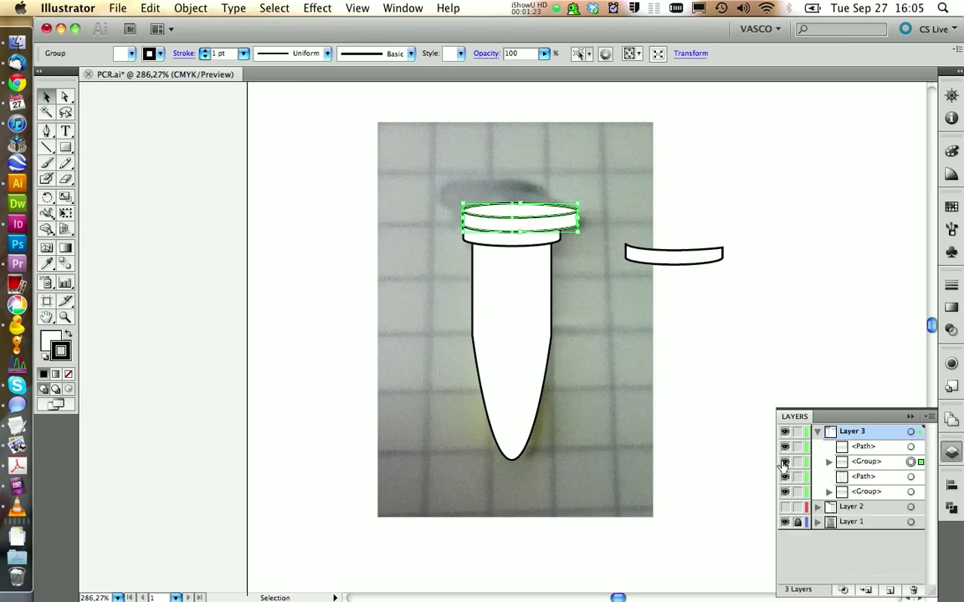
left_click(694, 377)
- Ungroup the lid discs and delete the top lid ellipse
left_click(539, 235)
right_click(540, 234)
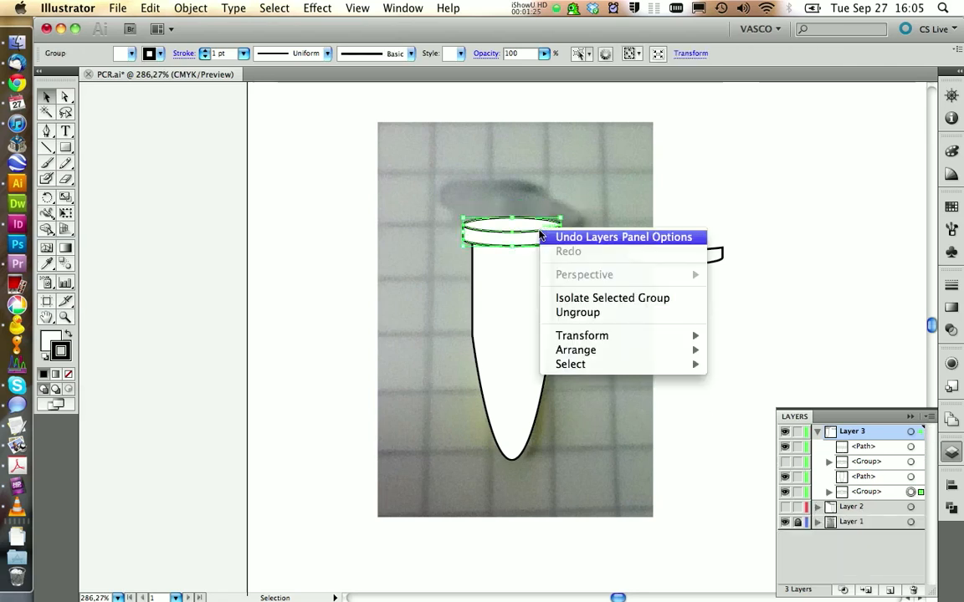
left_click(586, 316)
left_click(586, 201)
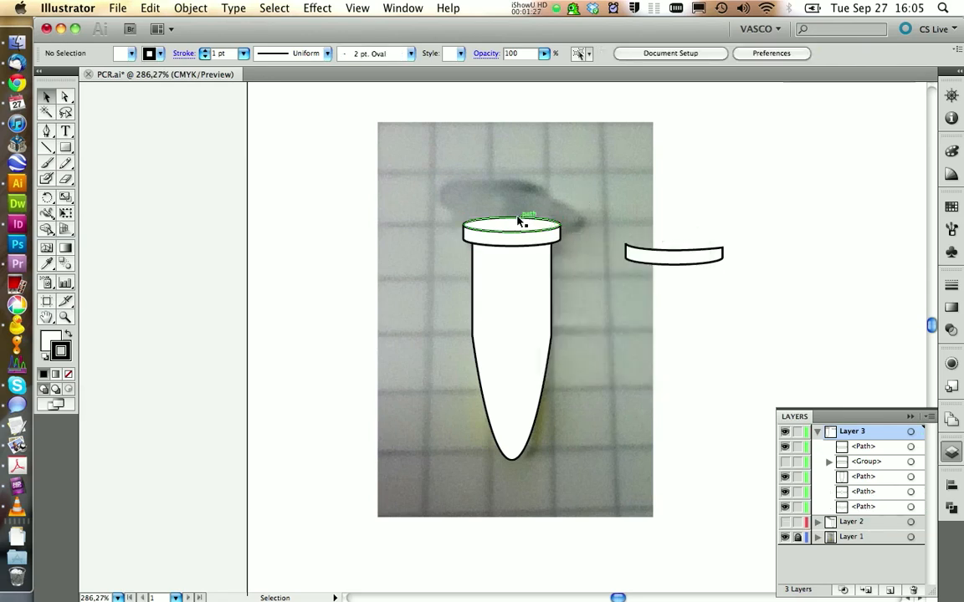
left_click(519, 220)
key("Delete")
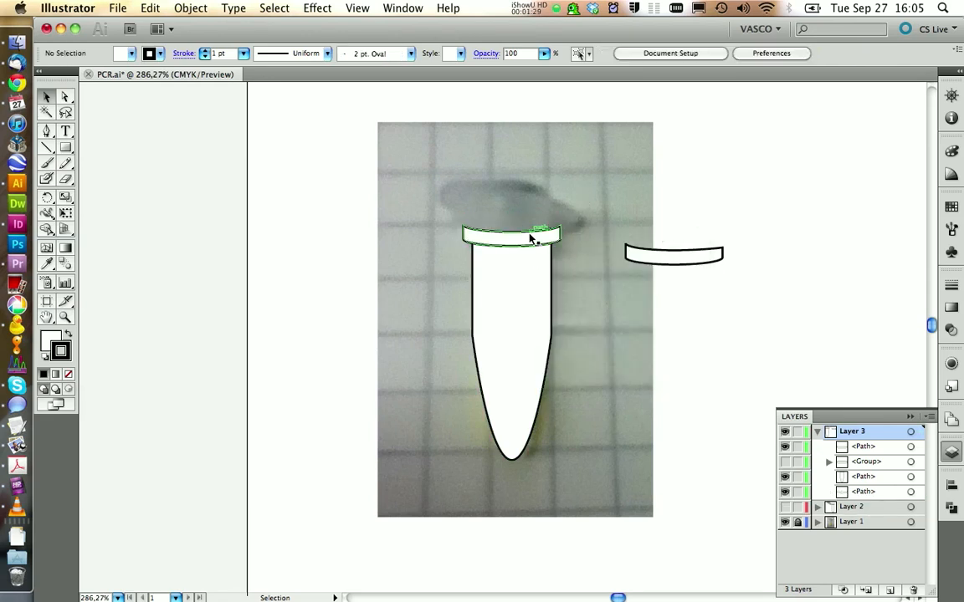
- Test the loose strip on the tube rim, check it in Outline view, then delete it
left_click_drag(666, 268, 504, 248)
left_click(660, 253)
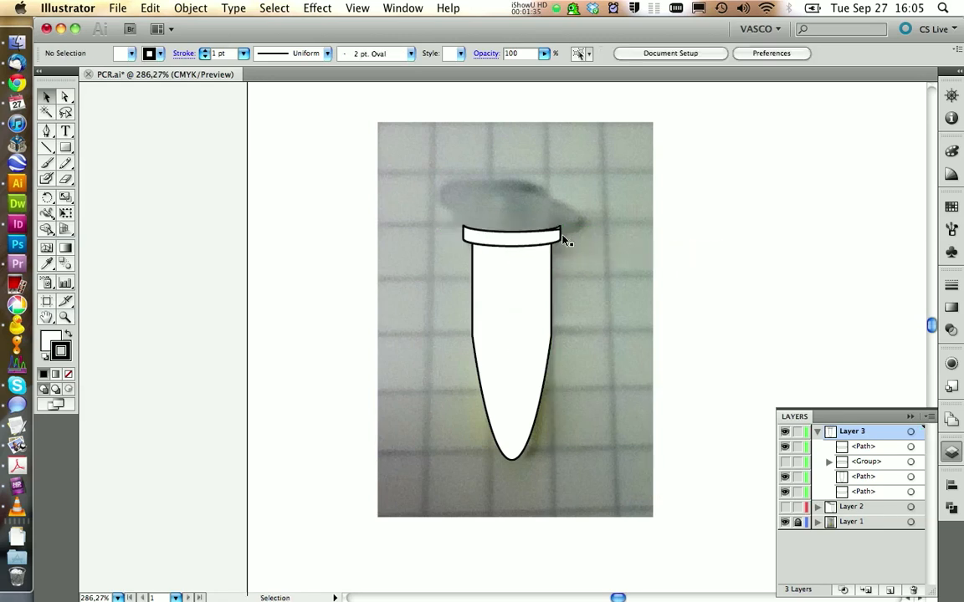
left_click(358, 8)
left_click(373, 24)
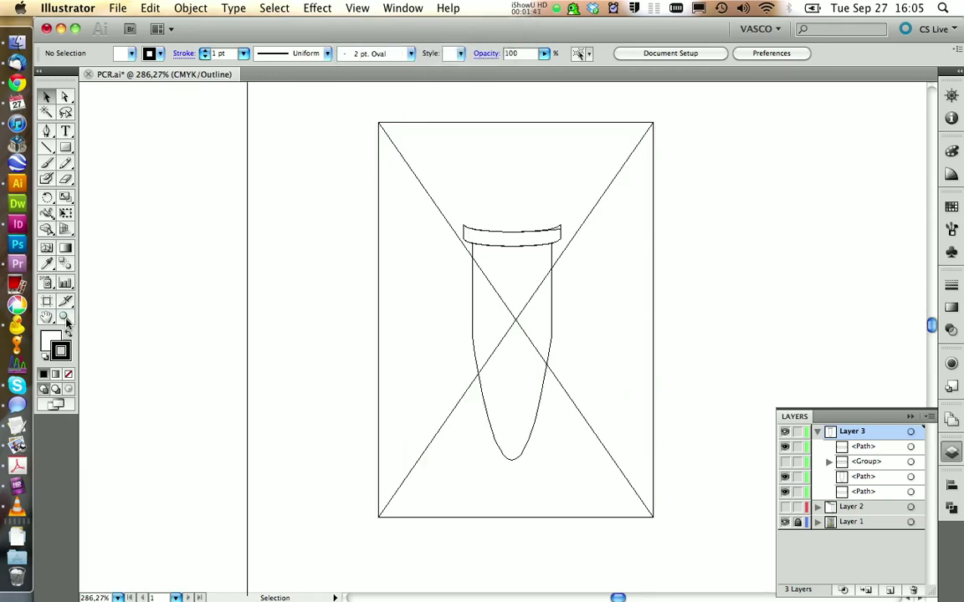
left_click(357, 8)
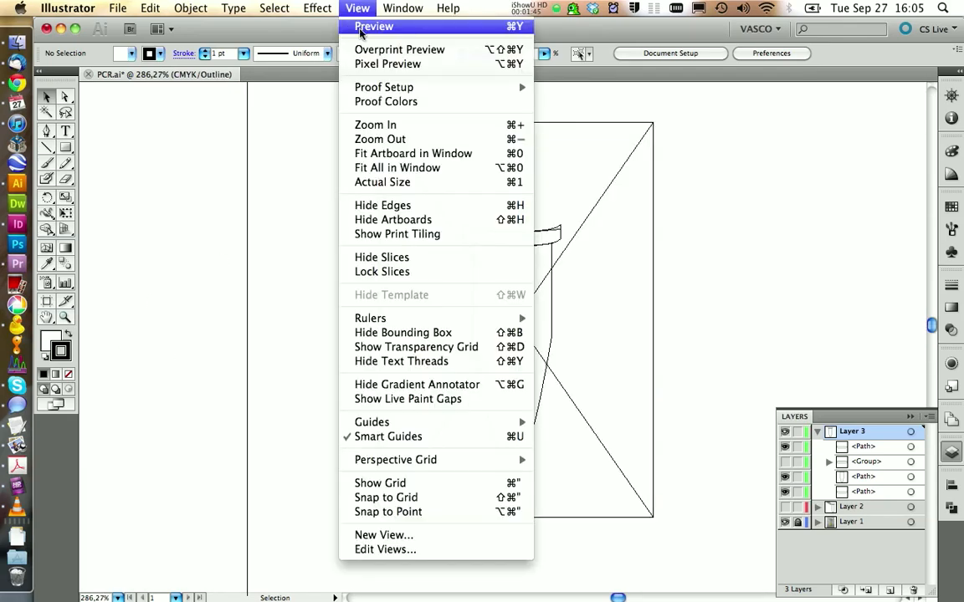
left_click(393, 39)
left_click(561, 228)
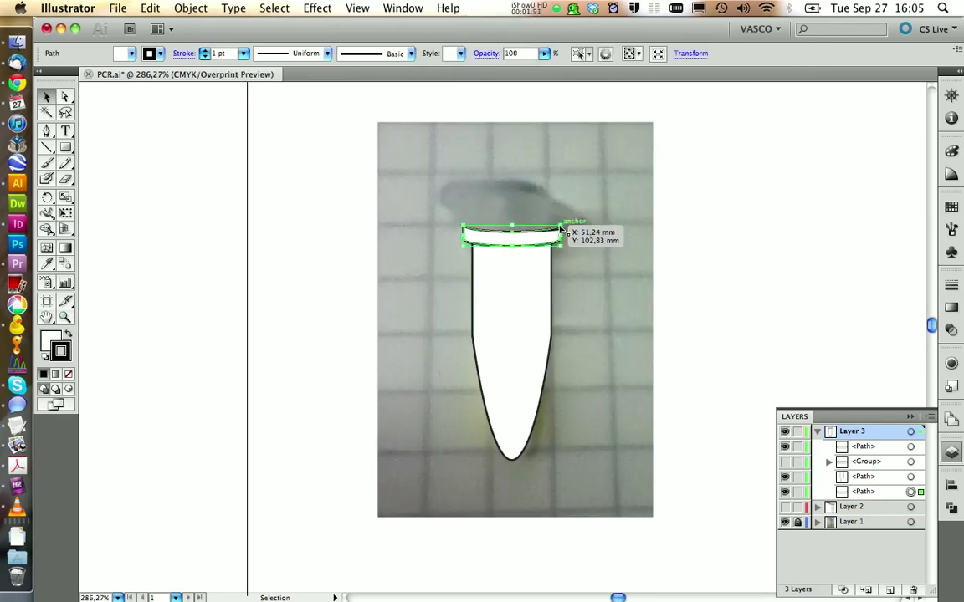
key("Delete")
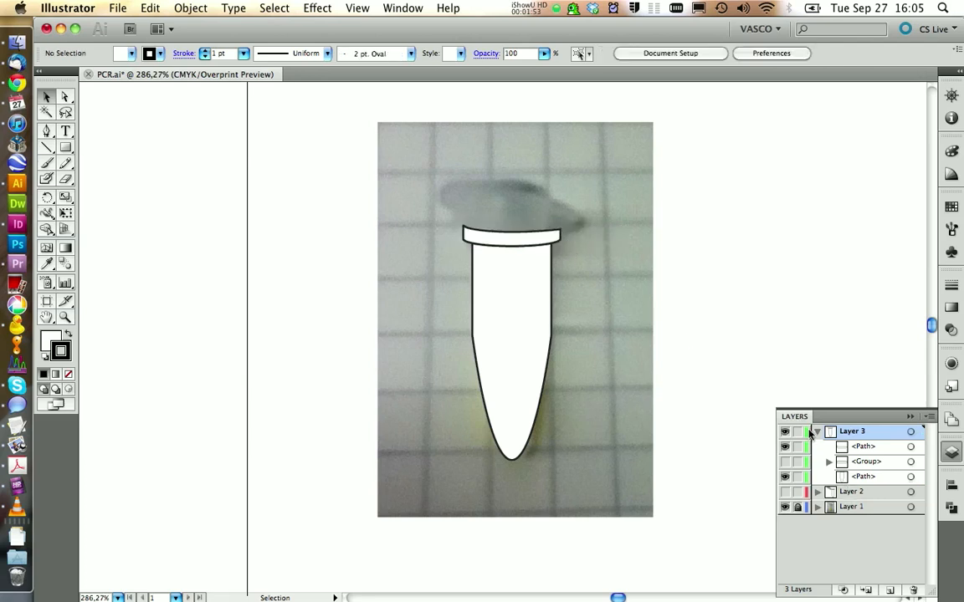
- Re-show the hidden lid group and group all the tube's parts together
left_click(784, 461)
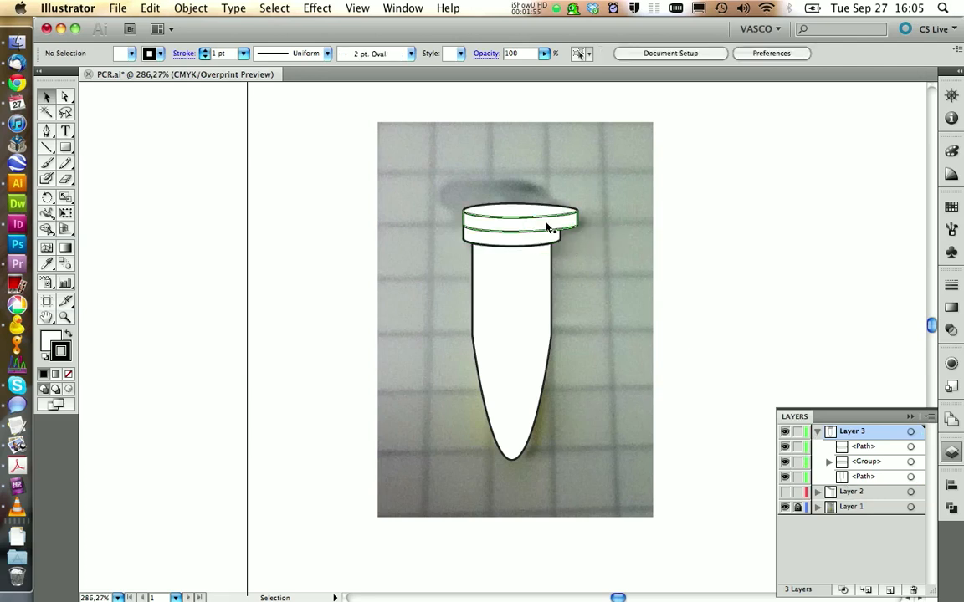
left_click_drag(428, 194, 675, 503)
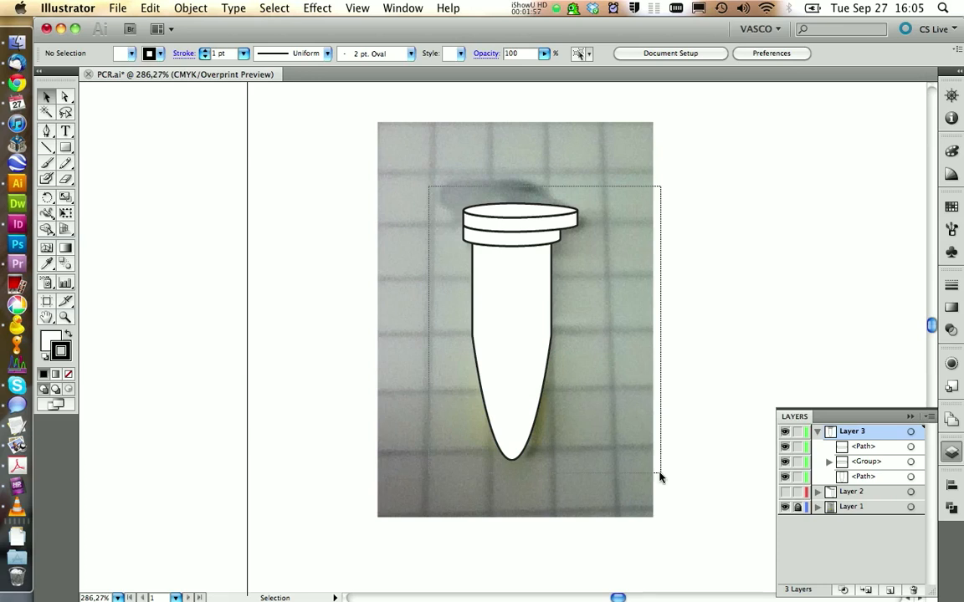
key("super+g")
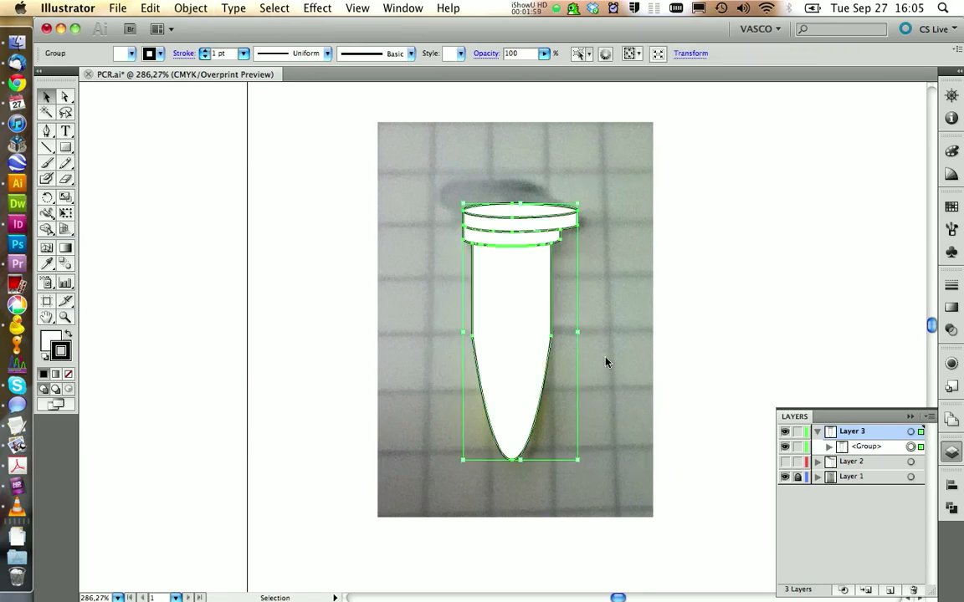
left_click(434, 223)
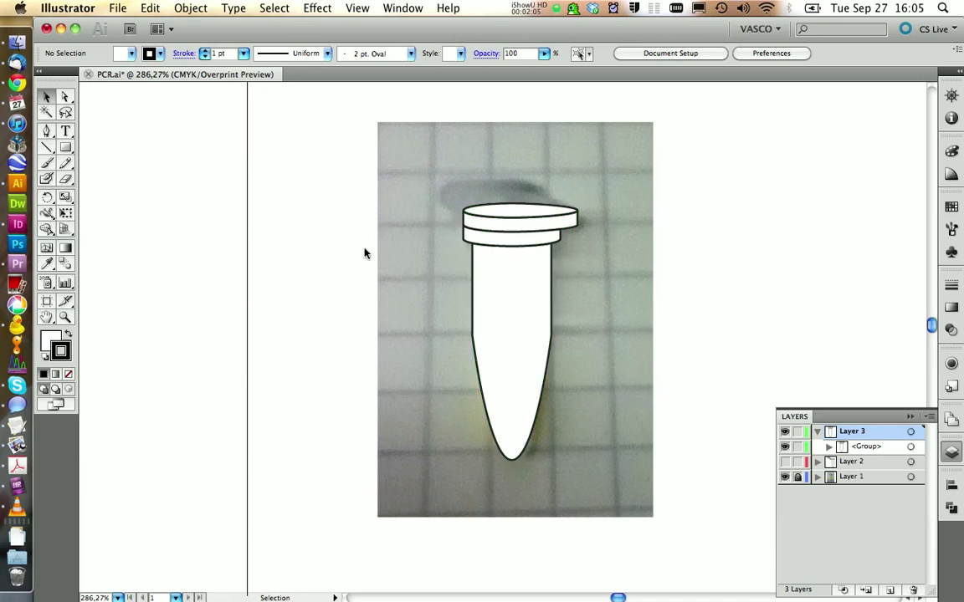
- Zoom on the lid's left edge and draw a half-ellipse arc with the Pen tool
key("z")
left_click_drag(329, 187, 512, 261)
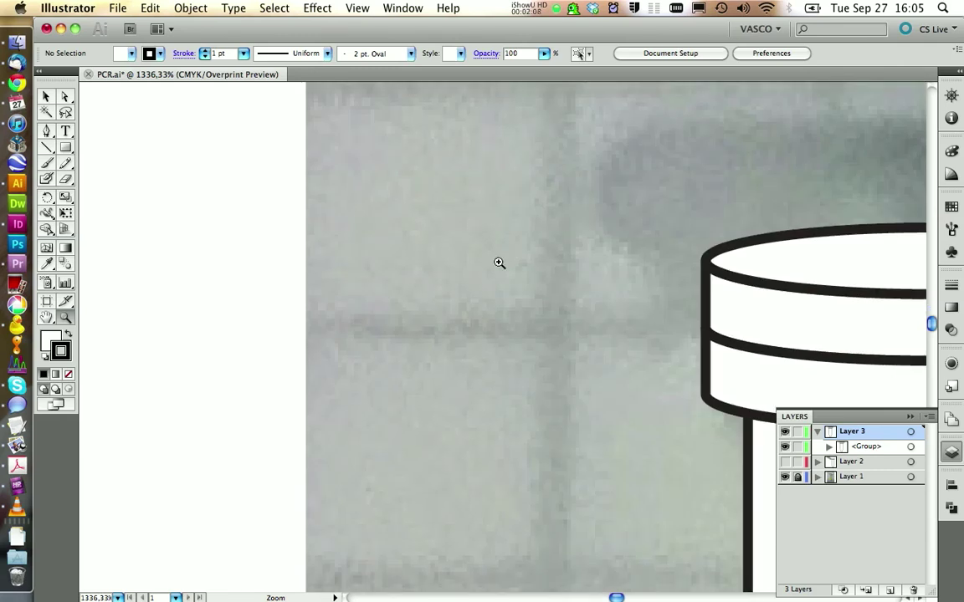
left_click(708, 264)
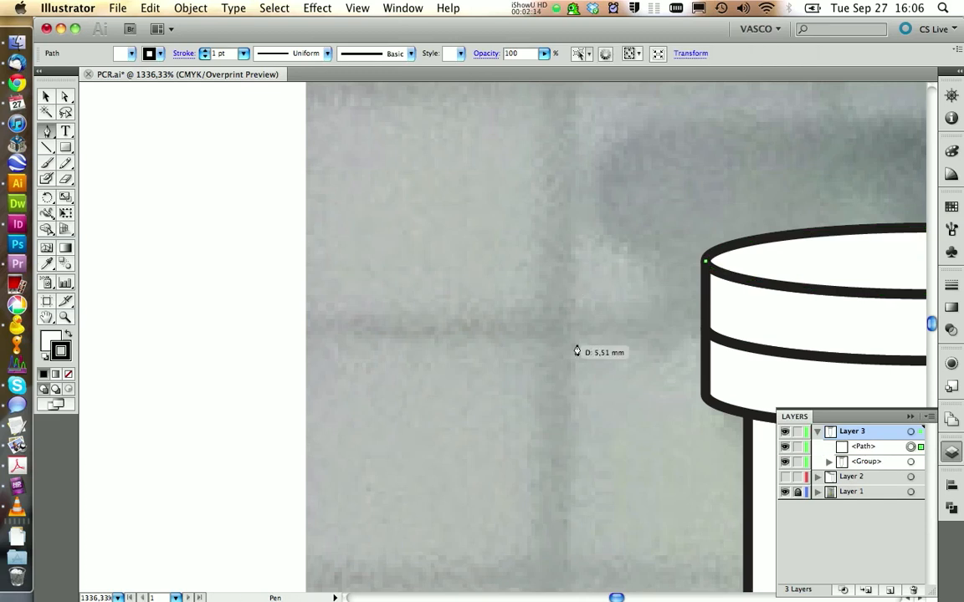
left_click_drag(595, 324, 596, 381)
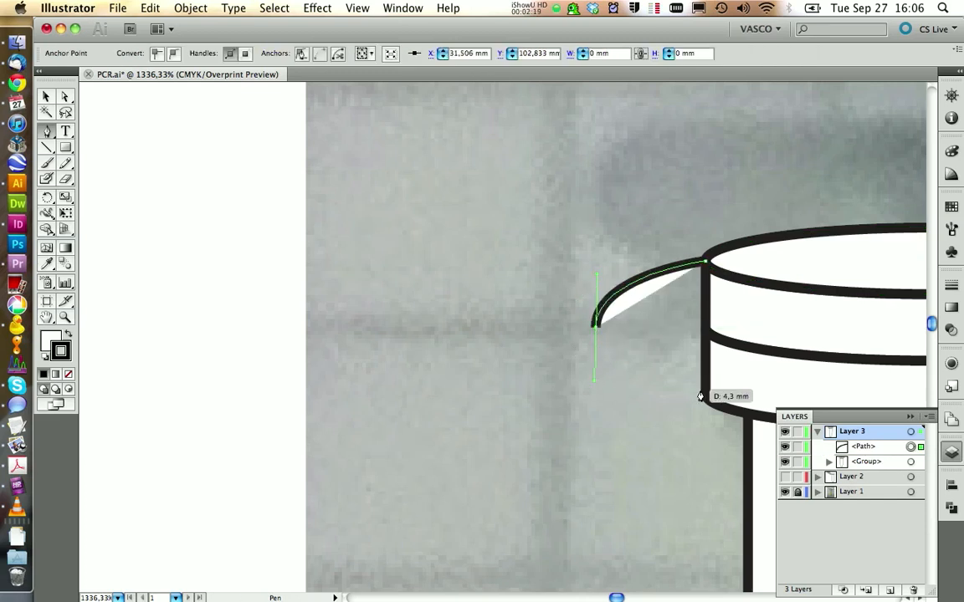
left_click_drag(701, 396, 720, 396)
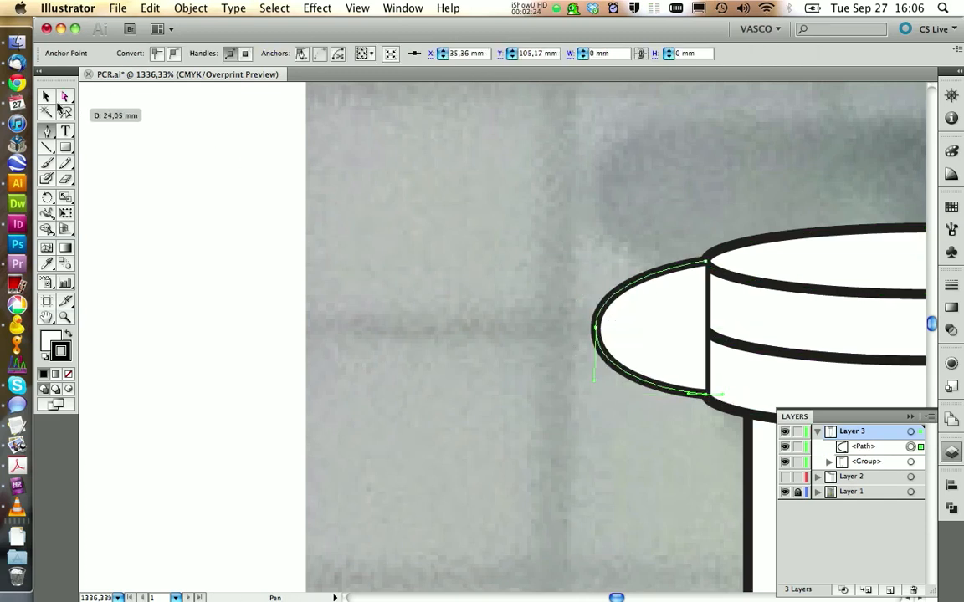
- Move the arc left of the cap and nest a duplicate arc inside it
left_click(46, 97)
left_click_drag(598, 343, 472, 343)
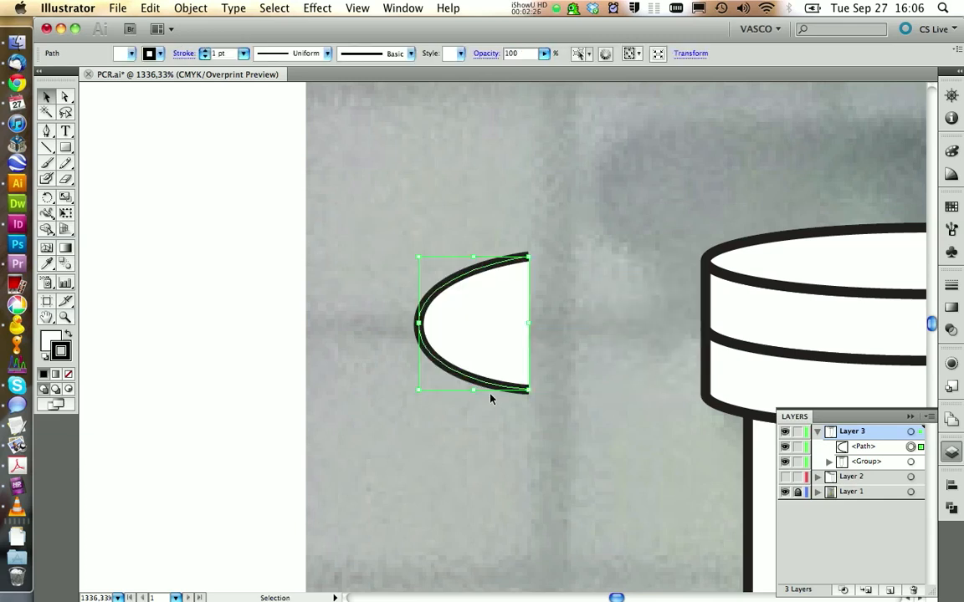
key("super+c")
key("super+f")
mouse_move(527, 389)
left_mouse_down()
mouse_move(552, 403)
mouse_move(484, 320)
mouse_move(527, 331)
mouse_move(500, 328)
mouse_move(514, 319)
left_mouse_up()
left_click(574, 366)
left_click(556, 339)
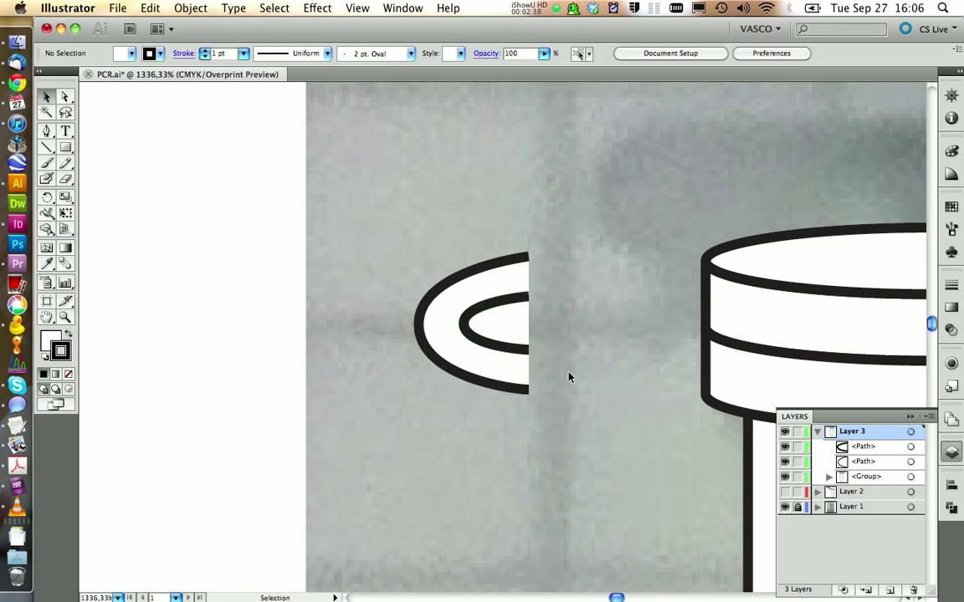
- Select both arcs' open end points and join them into one closed C-shaped tab
left_click_drag(494, 208, 565, 474)
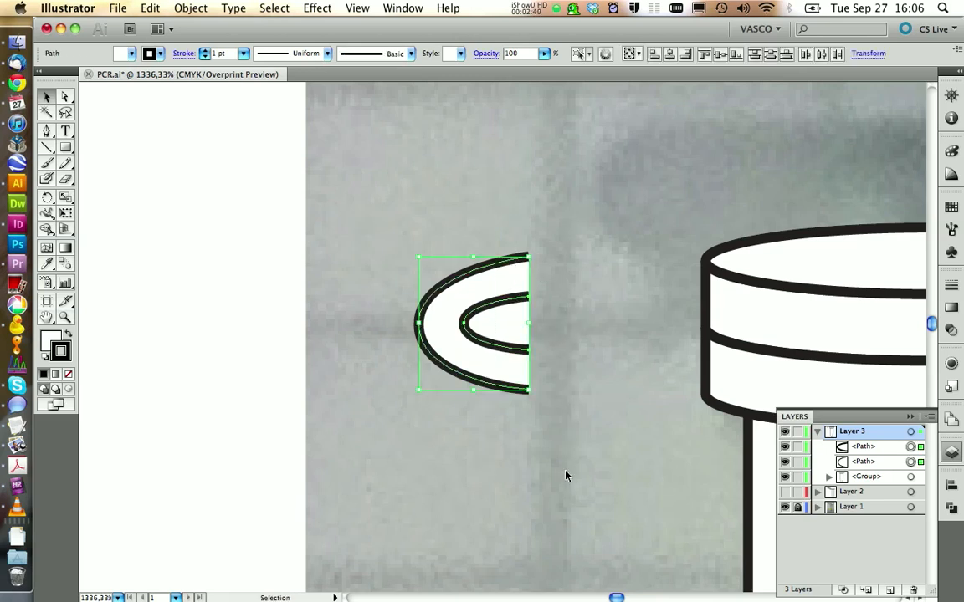
left_click(435, 318, "shift")
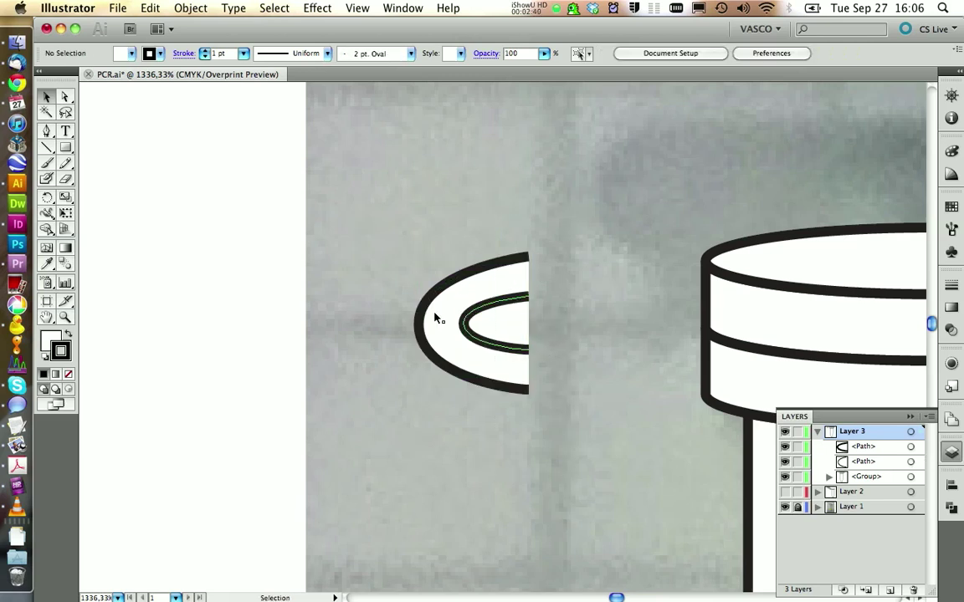
left_click(65, 97)
left_click_drag(521, 223, 540, 274)
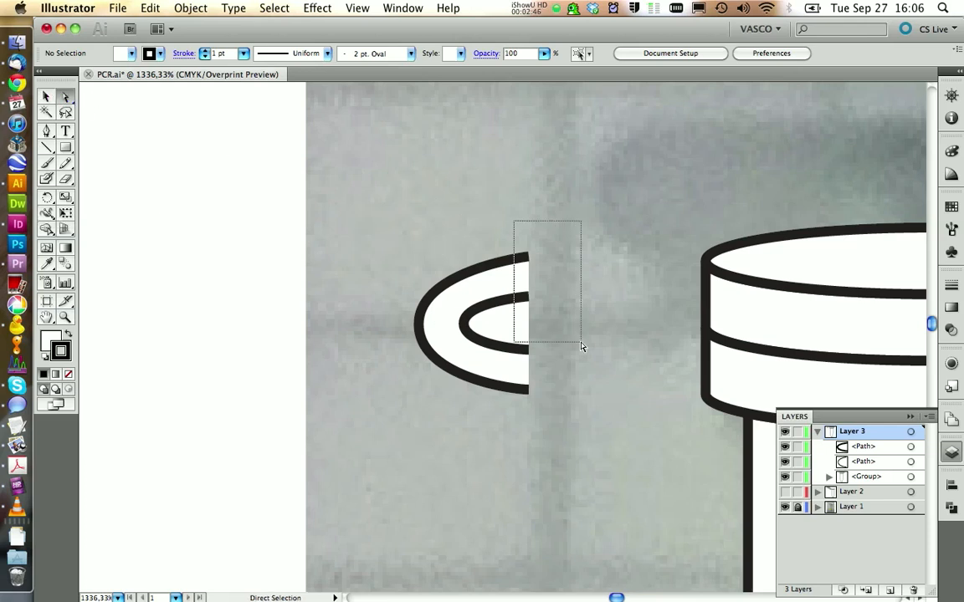
left_click(322, 55)
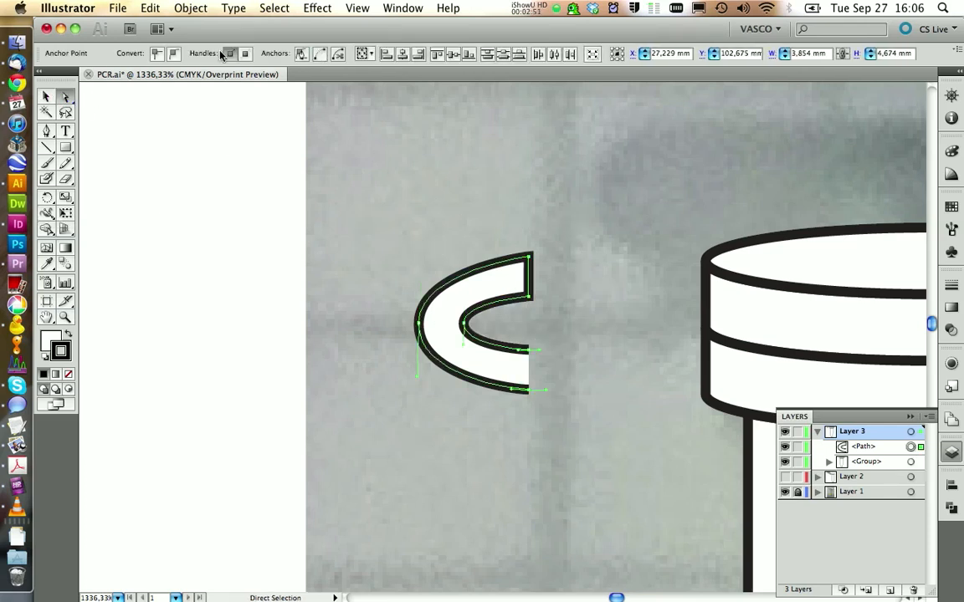
left_click(408, 328)
left_click(46, 97)
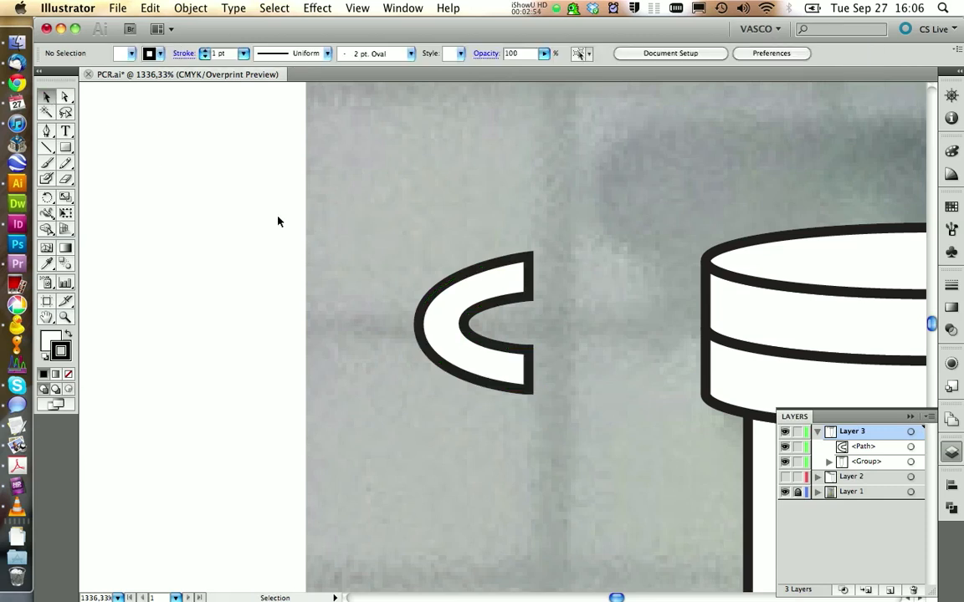
- Move the C tab against the cap's left edge and squash it vertically to fit the cap
mouse_move(452, 311)
left_mouse_down()
mouse_move(635, 325)
mouse_move(625, 316)
left_mouse_up()
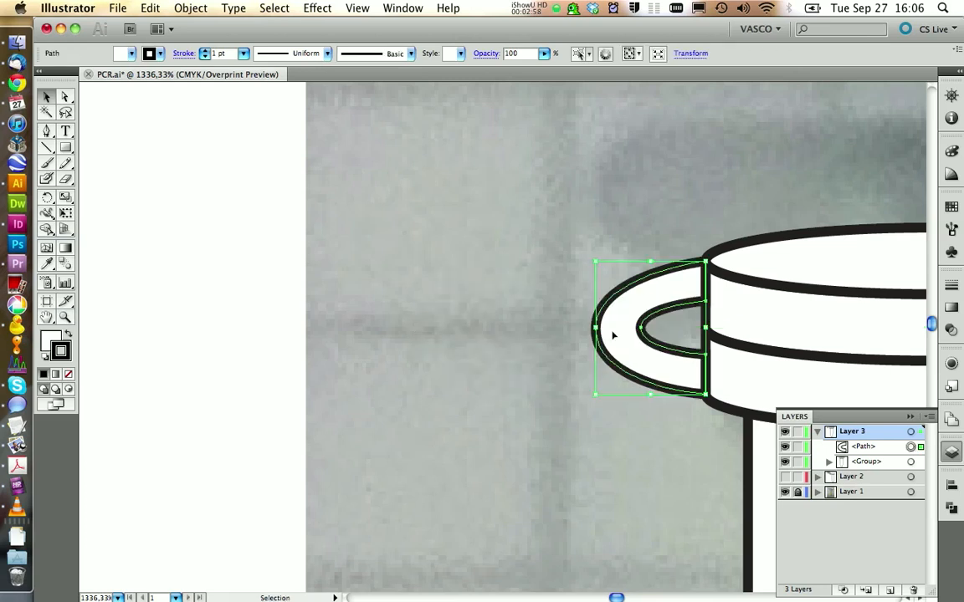
left_click(592, 388)
left_click(642, 368)
right_click(638, 368)
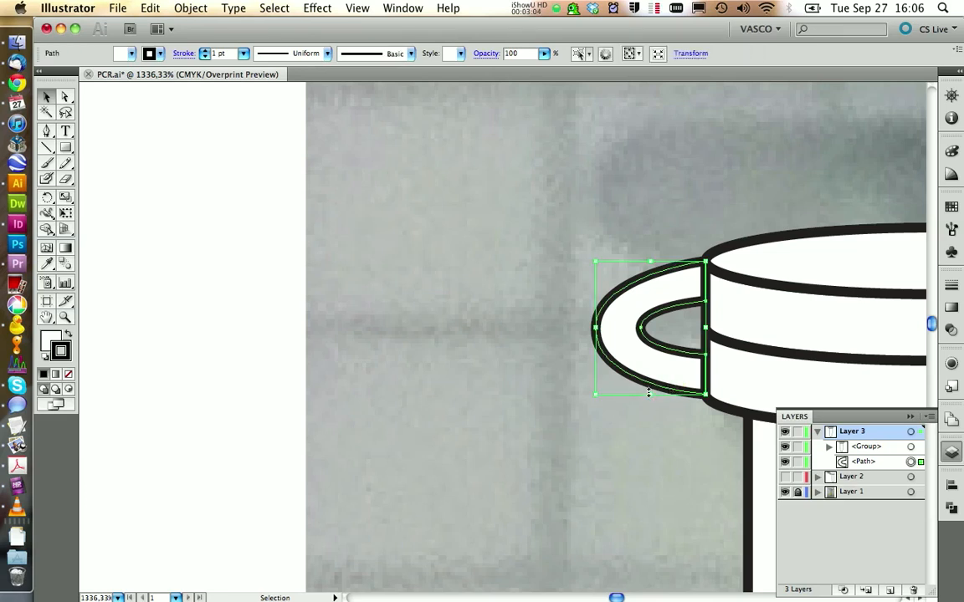
mouse_move(650, 393)
left_mouse_down()
mouse_move(650, 372)
mouse_move(680, 382)
left_mouse_up()
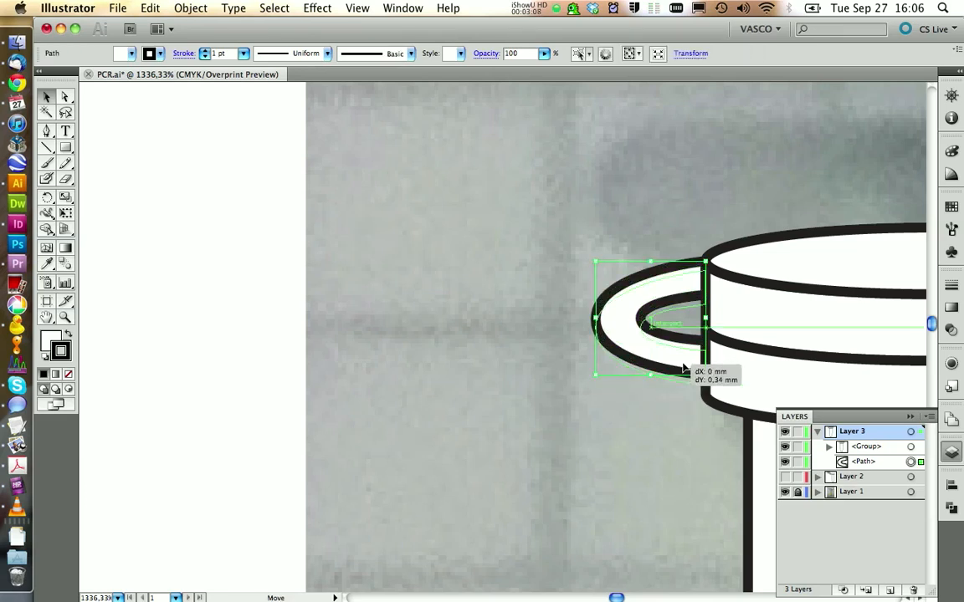
left_click(665, 434)
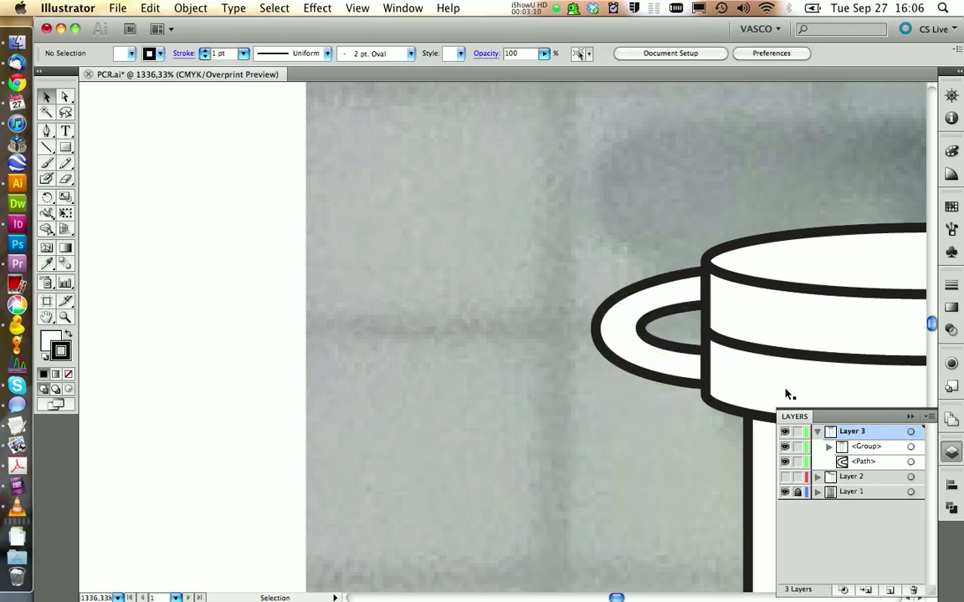
left_click(922, 416)
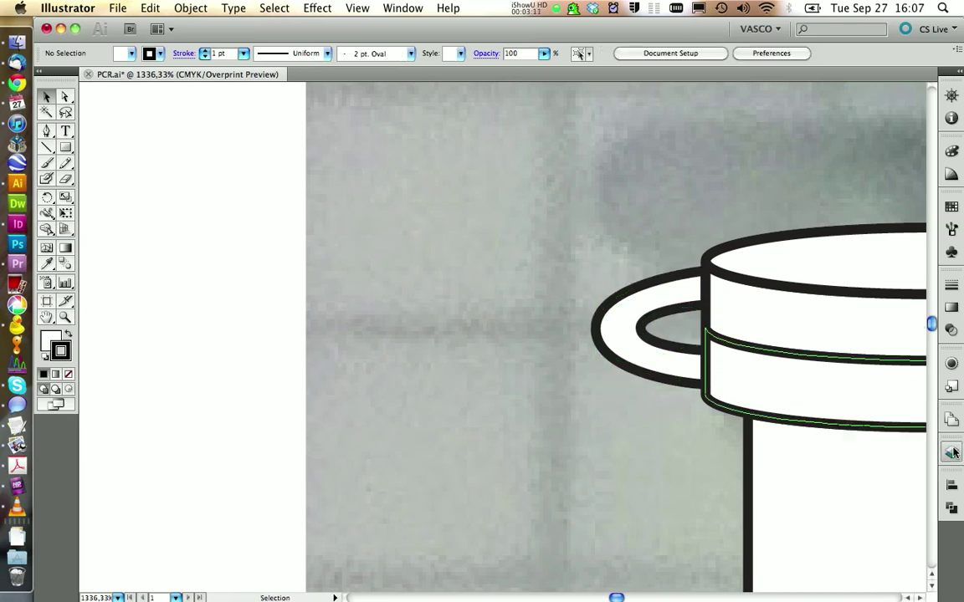
left_click(357, 9)
- Fit the artboard, group the closed tube outline, and move it right off the photo
left_click(393, 153)
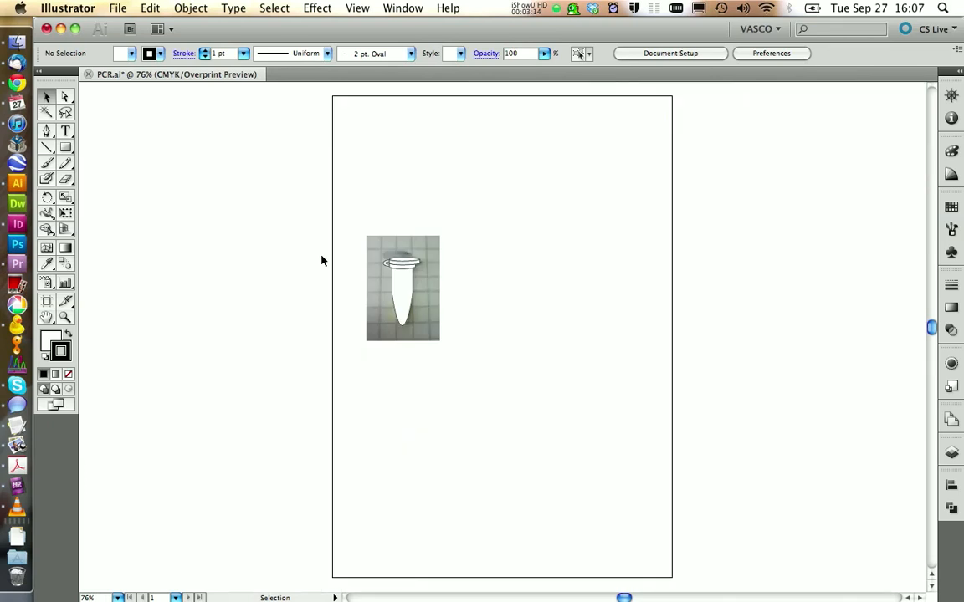
left_click_drag(322, 261, 393, 339)
key("super+g")
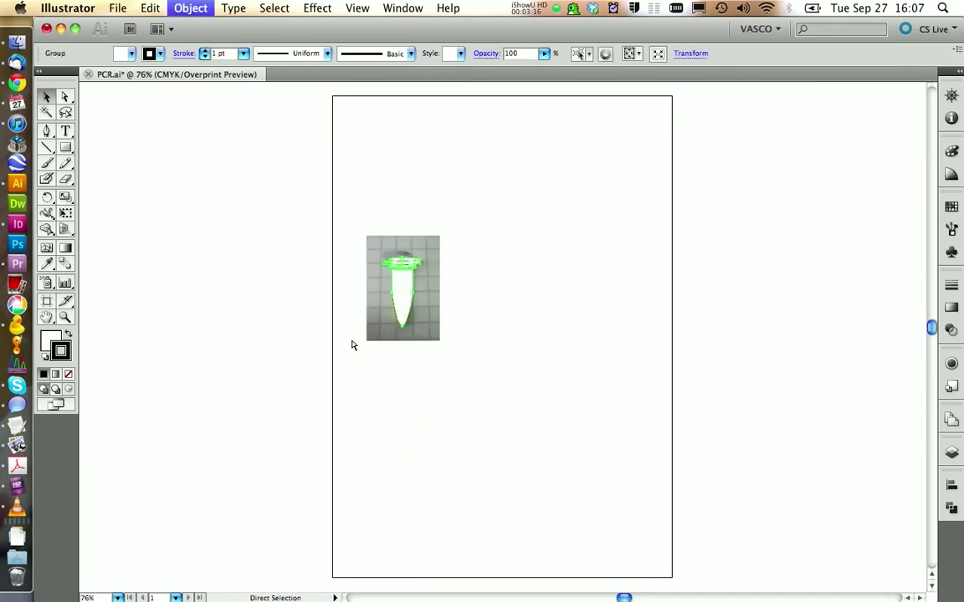
left_click(123, 296)
left_click(65, 318)
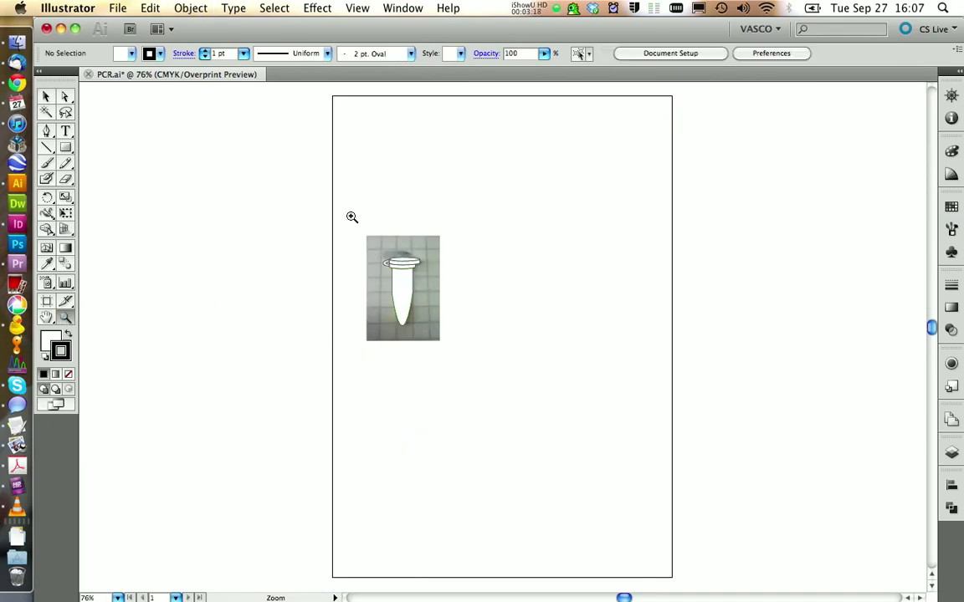
left_click_drag(351, 216, 582, 334)
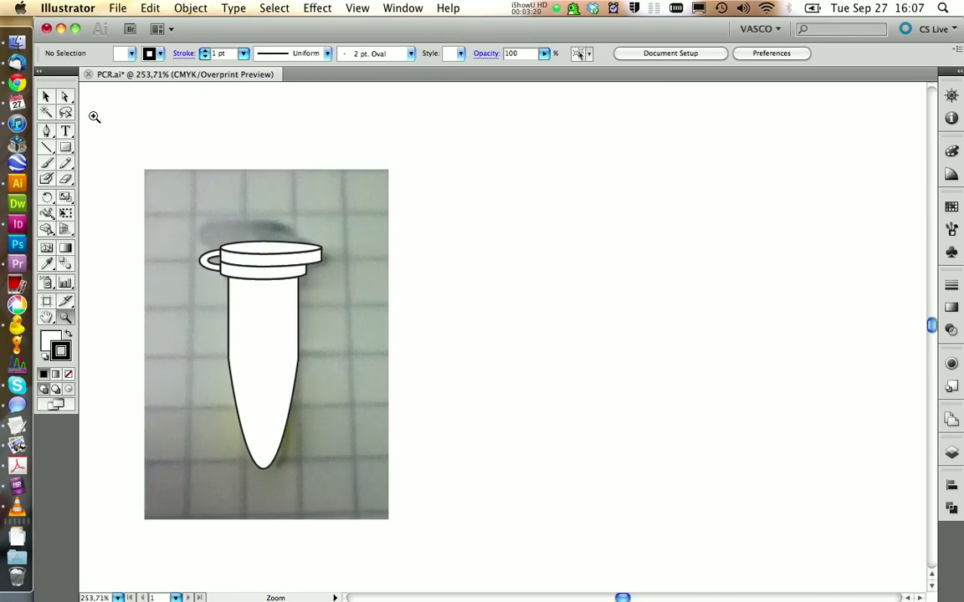
left_click(46, 97)
left_click_drag(250, 267, 719, 256)
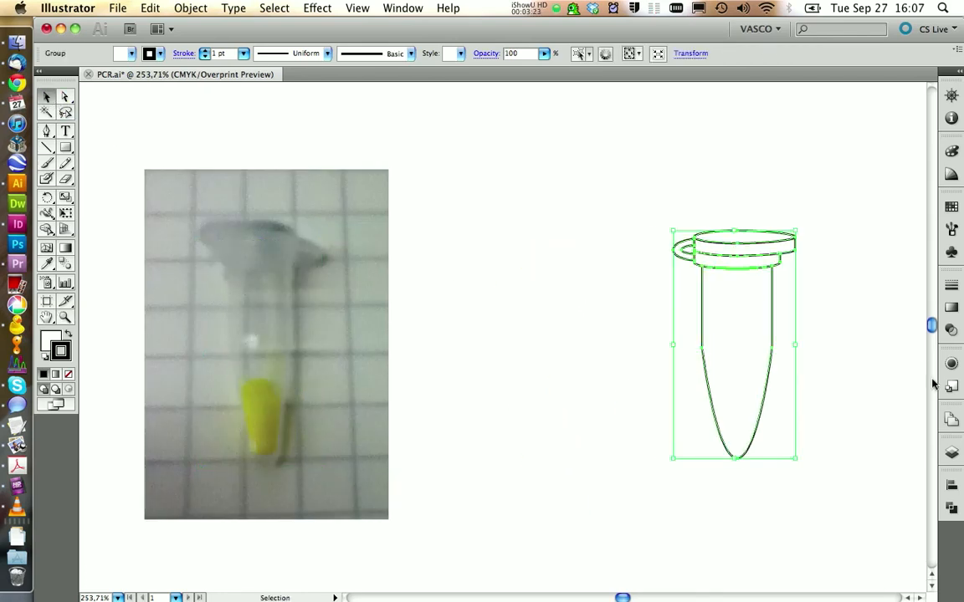
- Show Layer 2's open-lid tube and move it down and right beside the photo
left_click(951, 453)
left_click(784, 462)
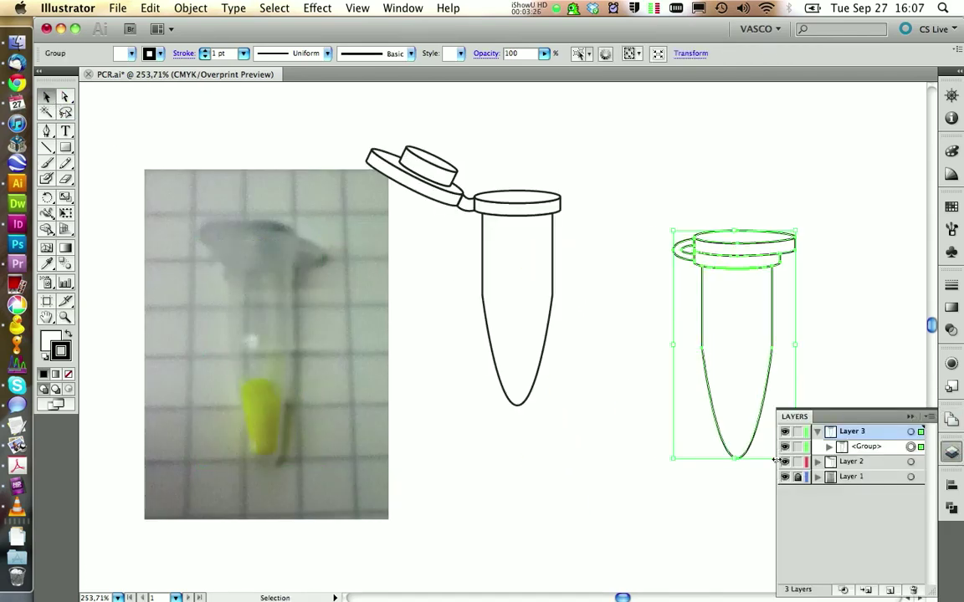
left_click(532, 313)
left_click_drag(360, 126, 600, 508)
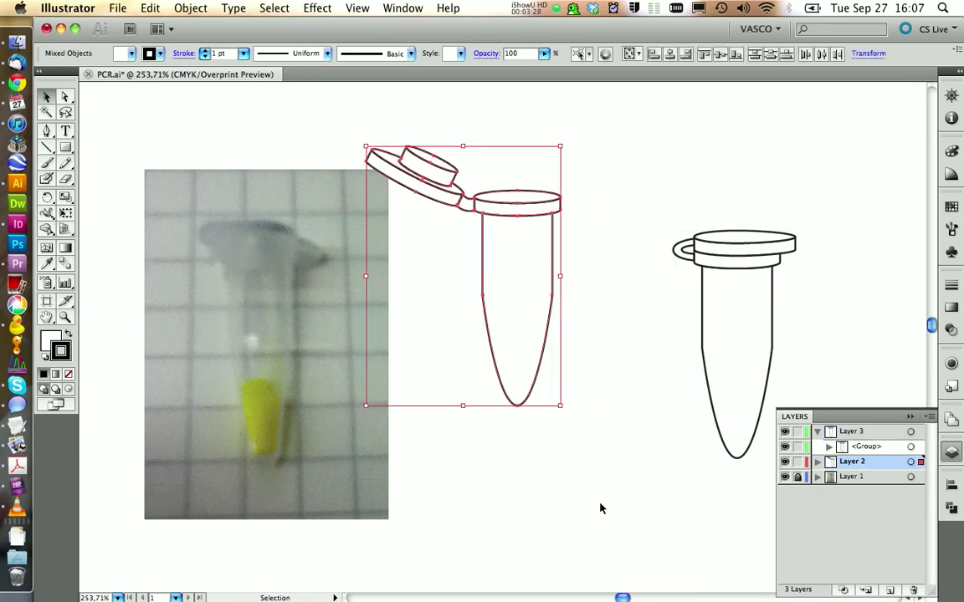
left_click(600, 505)
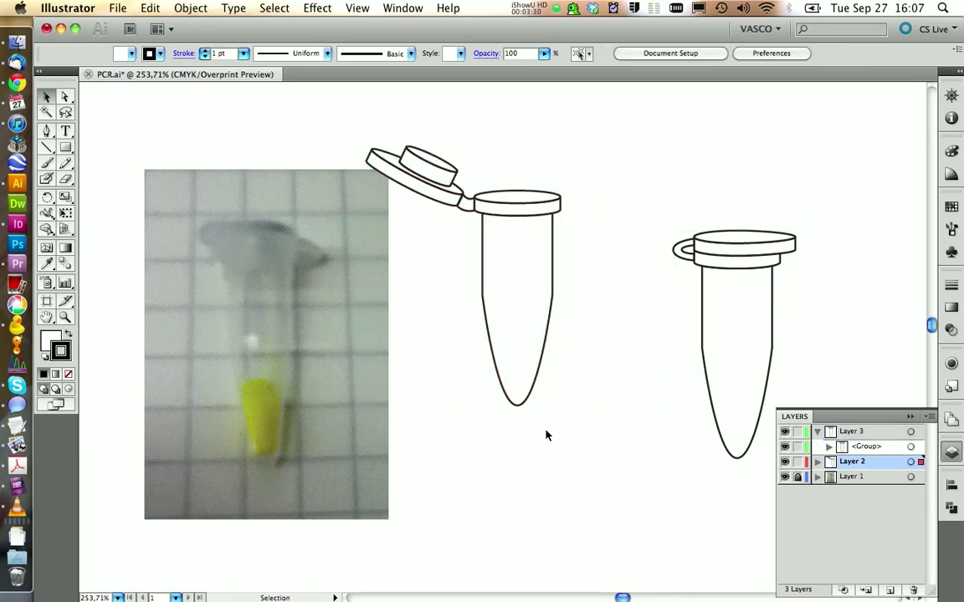
left_click_drag(540, 343, 577, 426)
left_click(644, 335)
- Set the closed tube beside the open-lid tube and save the drawing
left_click(736, 267)
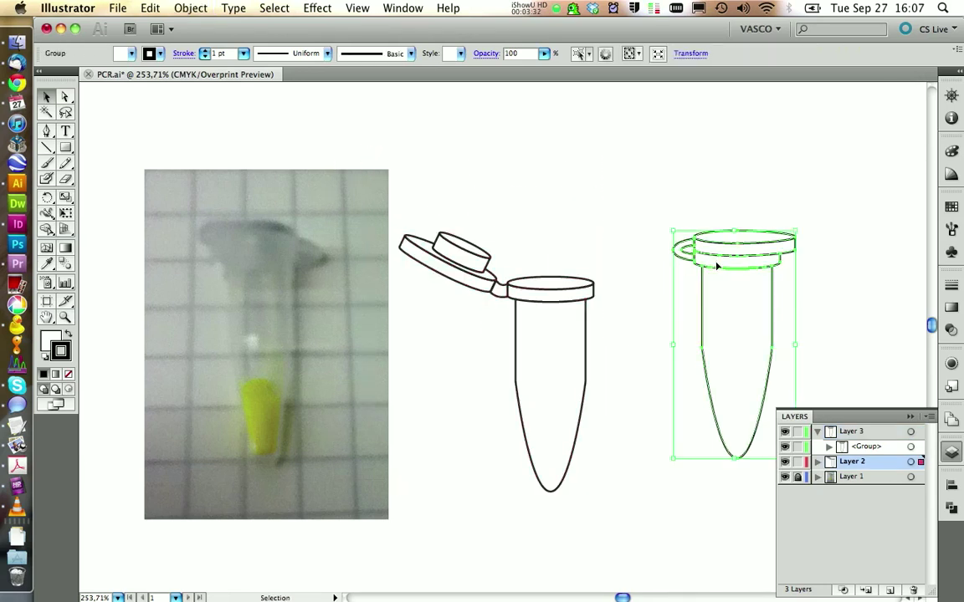
left_click_drag(736, 268, 707, 293)
left_click(586, 210)
left_click(536, 302)
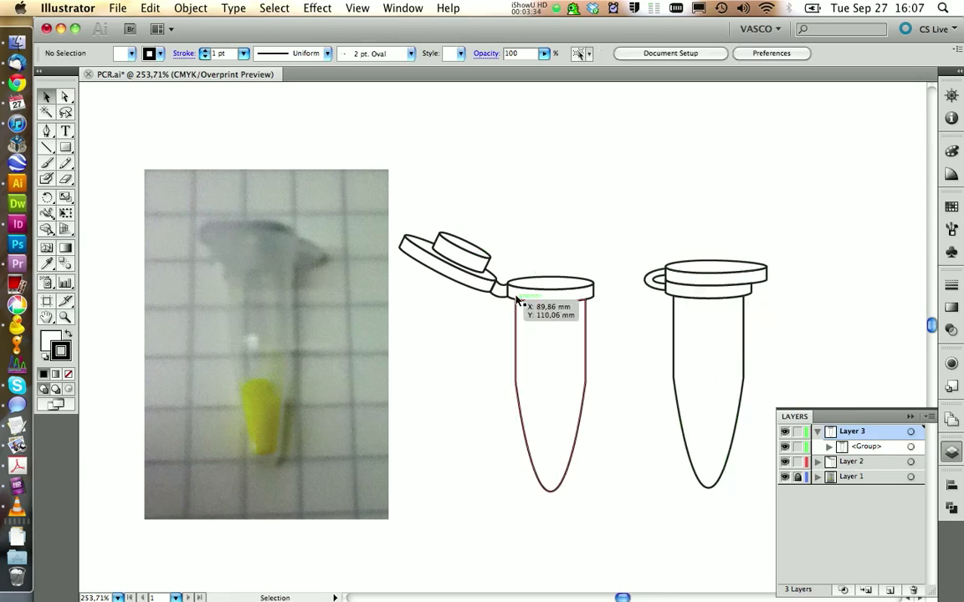
left_click(492, 329)
key("a")
key("super+s")
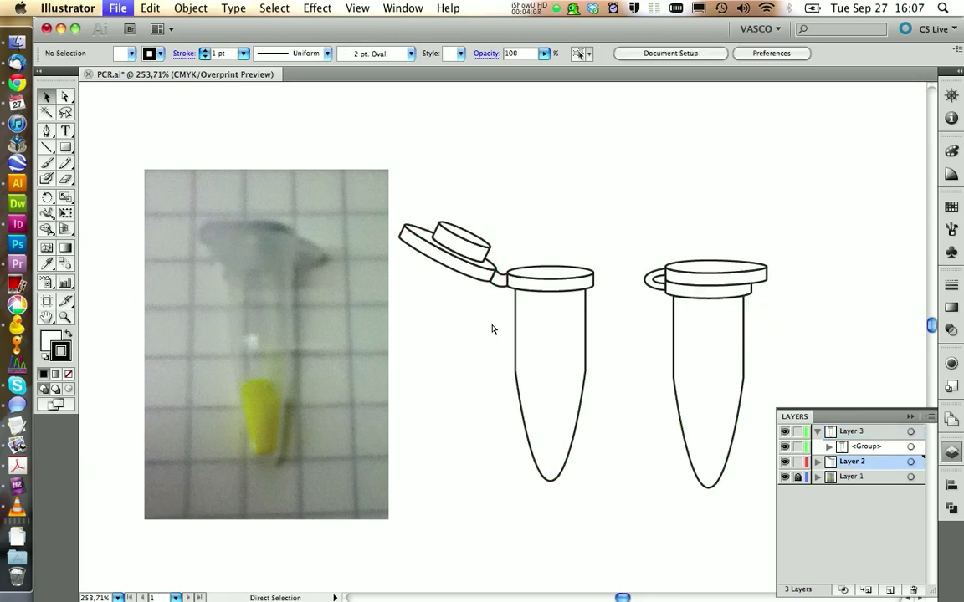
- Finish saving PCR.ai with both tube outlines
key("v")
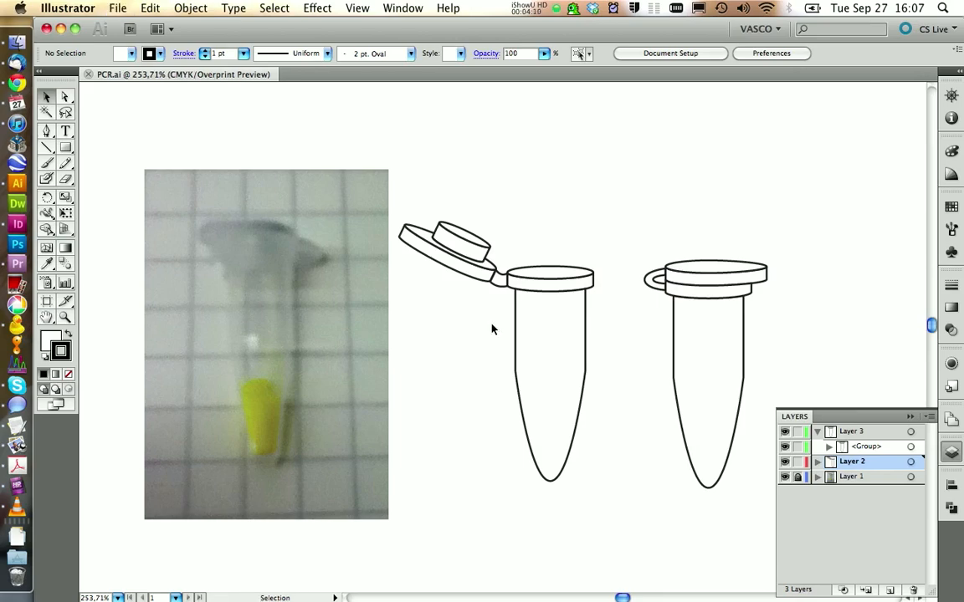